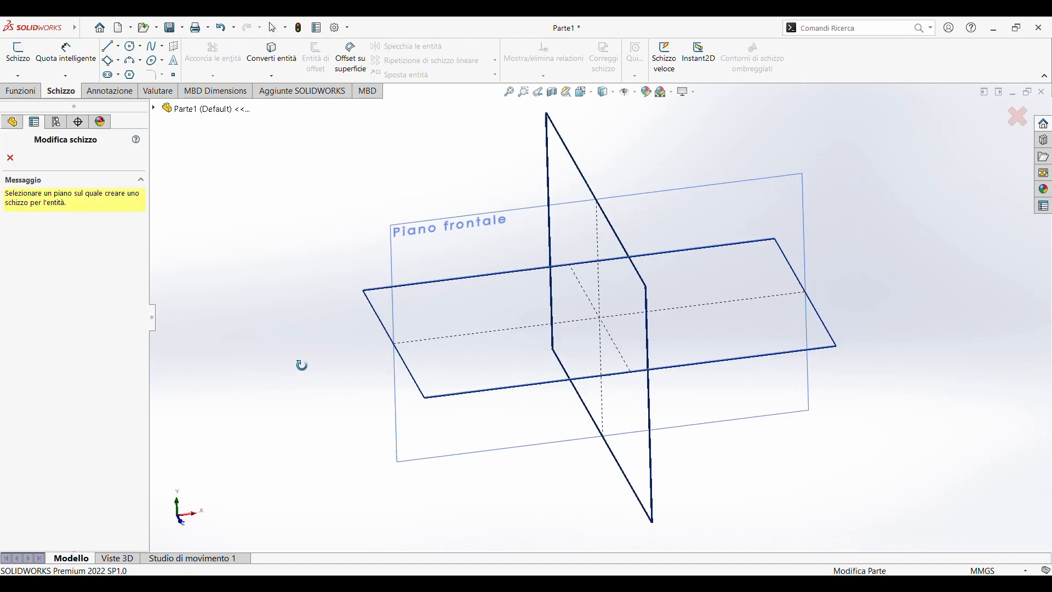
Start a sketch on the top plane and draw a circle centred on the origin with a 100 mm radius
{"action": "left_click", "coordinate": [384, 307]}
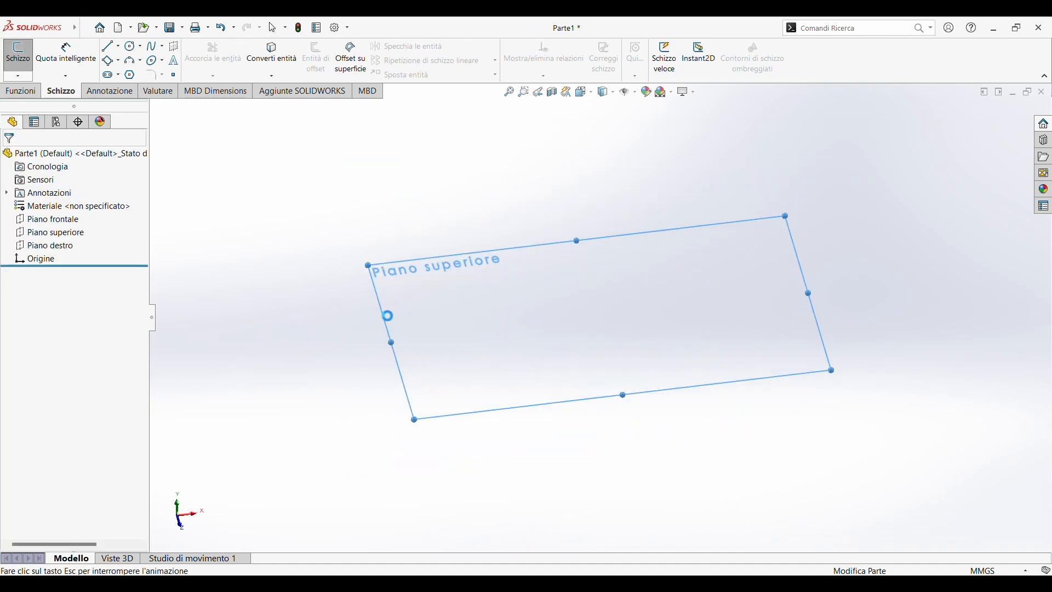
{"action": "left_click", "coordinate": [131, 48]}
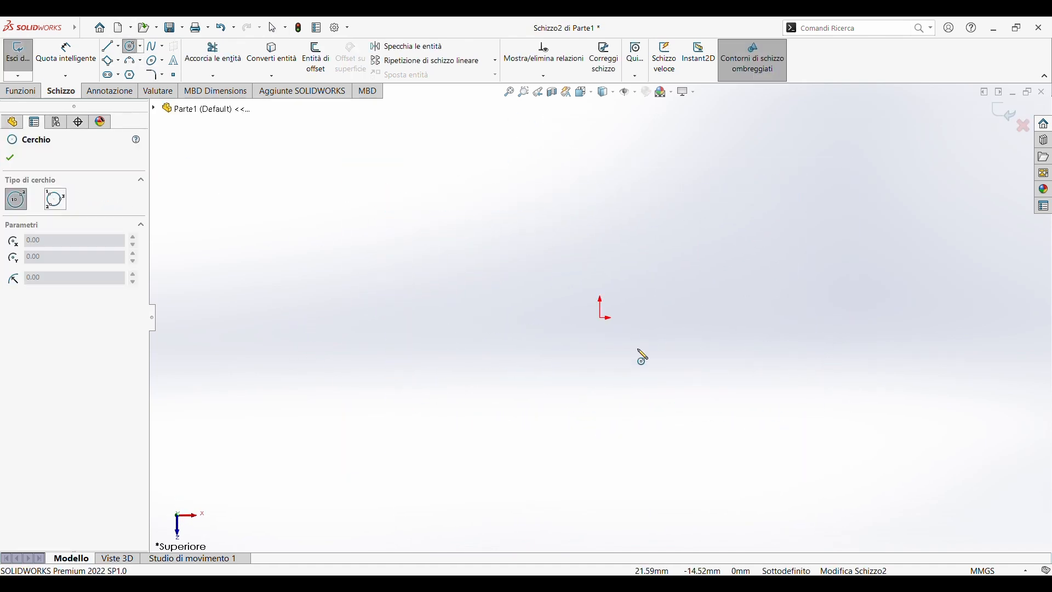
{"action": "left_click", "coordinate": [601, 319]}
{"action": "left_click", "coordinate": [784, 479]}
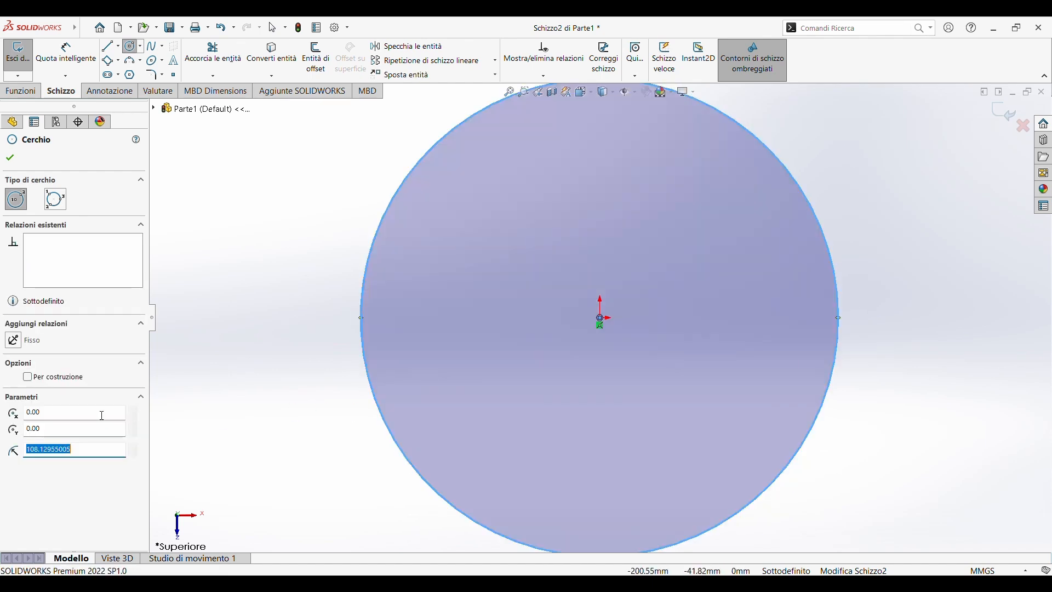
{"action": "type", "text": "100"}
{"action": "key", "text": "Return"}
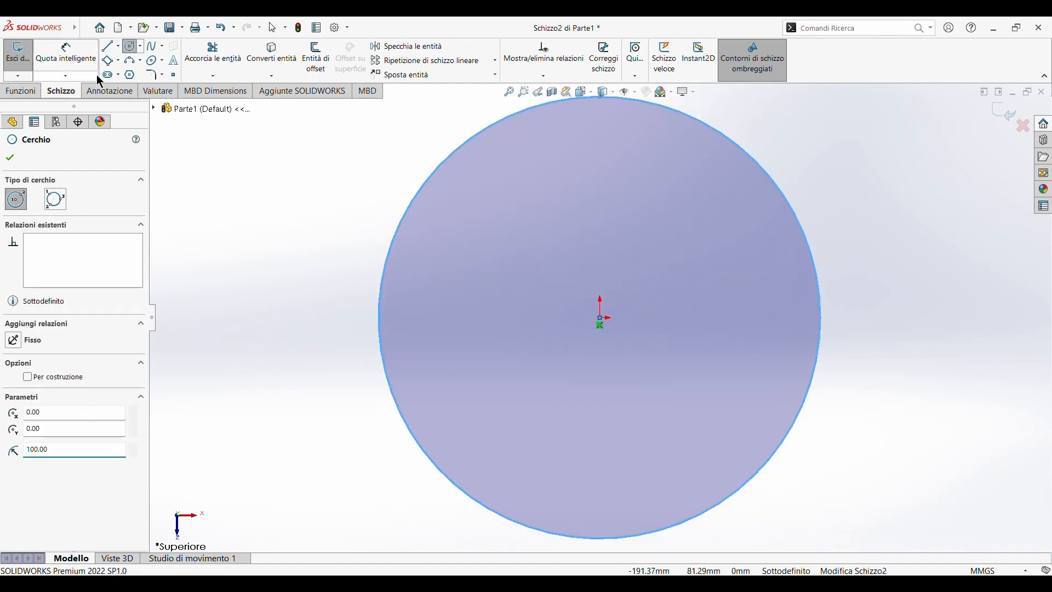
Dimension the circle's diameter as 100 mm
{"action": "left_click", "coordinate": [80, 62]}
{"action": "left_click", "coordinate": [378, 321]}
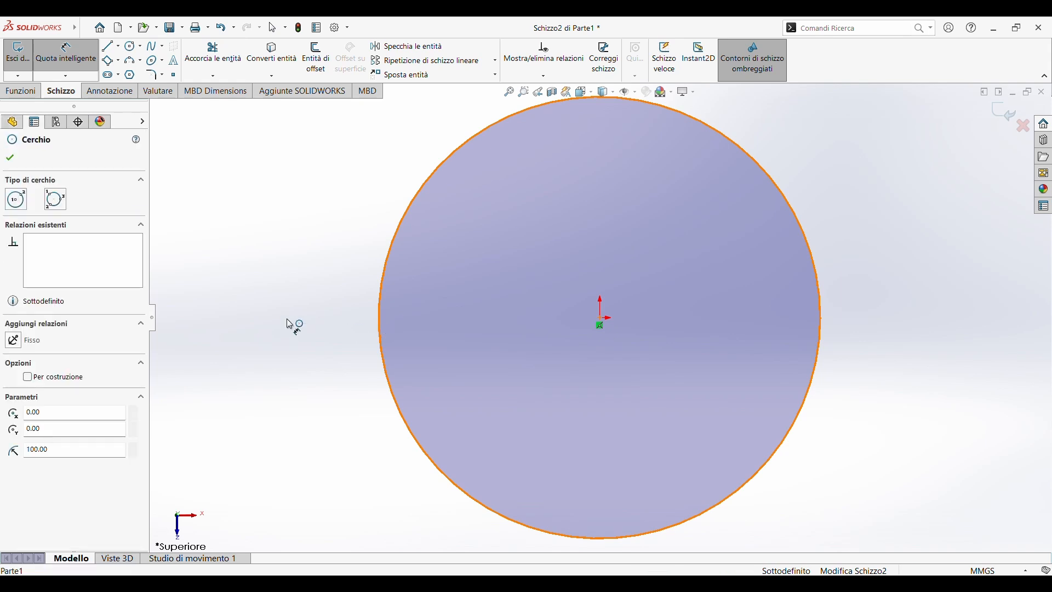
{"action": "left_click", "coordinate": [267, 325]}
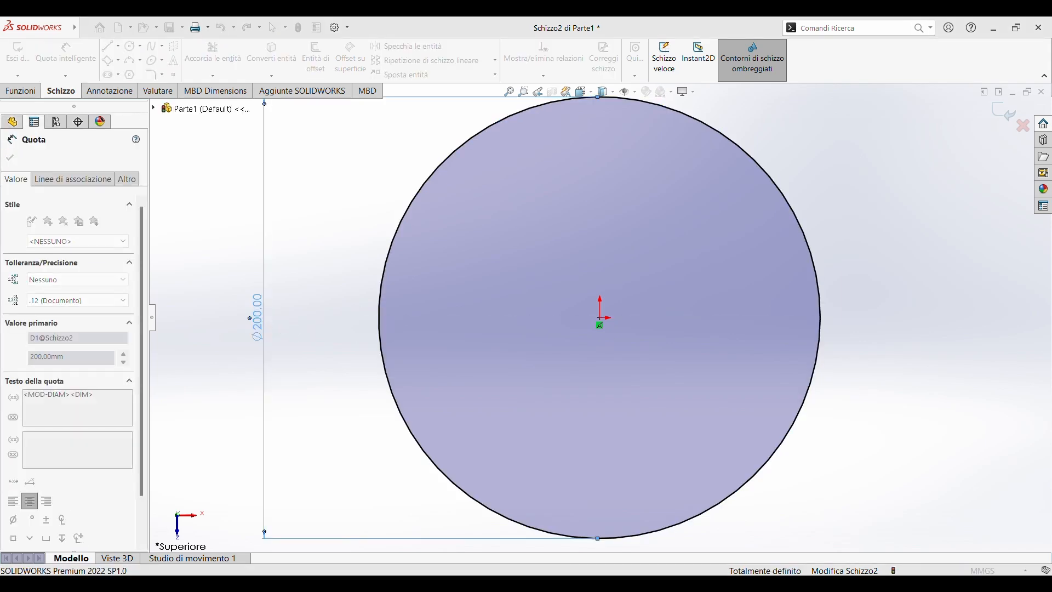
{"action": "type", "text": "100"}
{"action": "key", "text": "Return"}
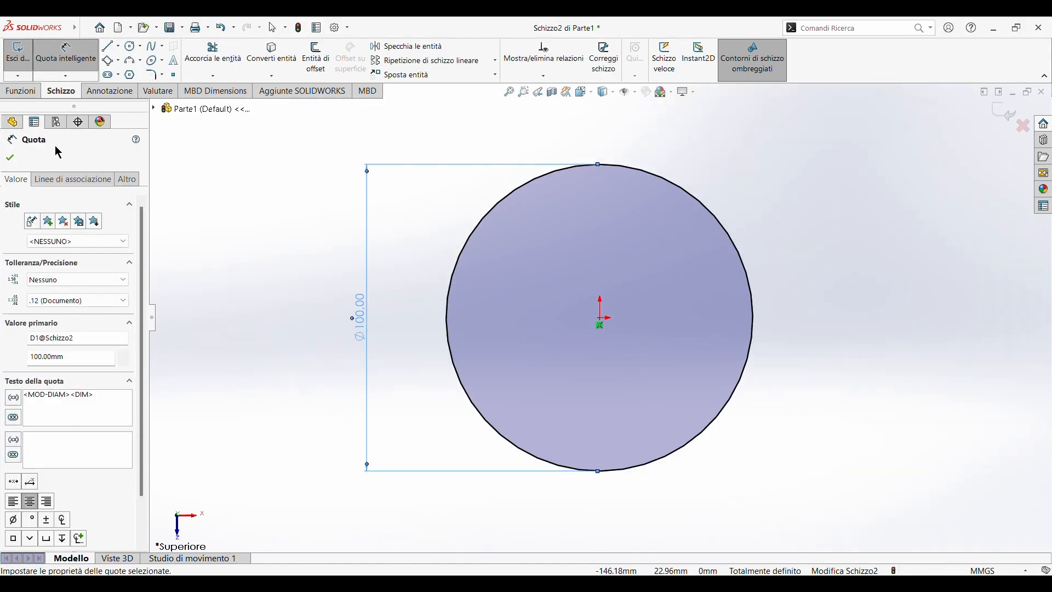
{"action": "left_click", "coordinate": [9, 158]}
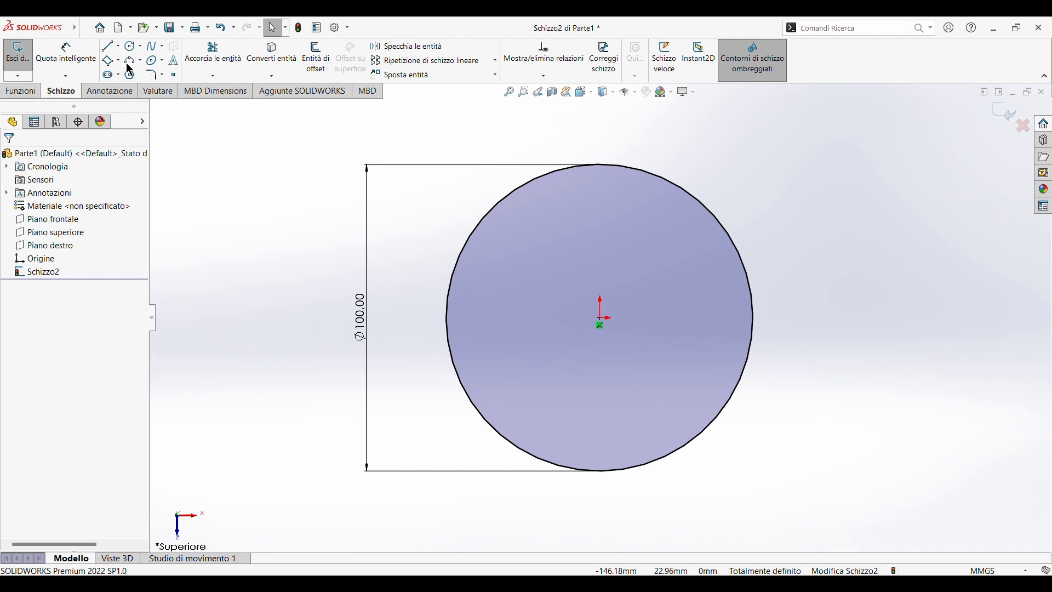
Draw a line from the origin to the circle's upper-left edge, about 19° above the horizontal
{"action": "left_click", "coordinate": [110, 46]}
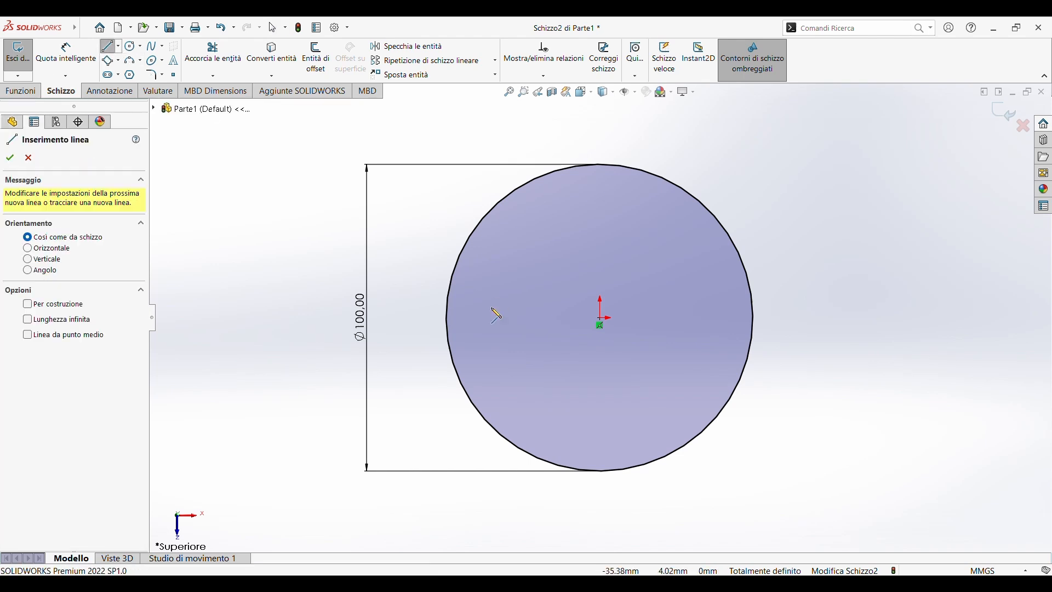
{"action": "left_click", "coordinate": [600, 318]}
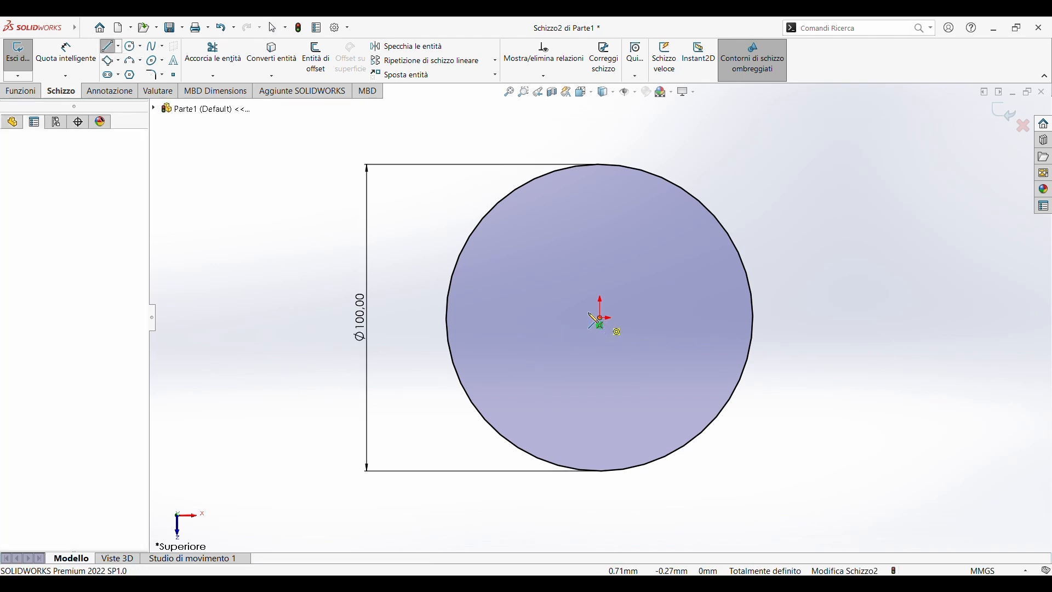
{"action": "left_click", "coordinate": [462, 268]}
{"action": "key", "text": "Escape"}
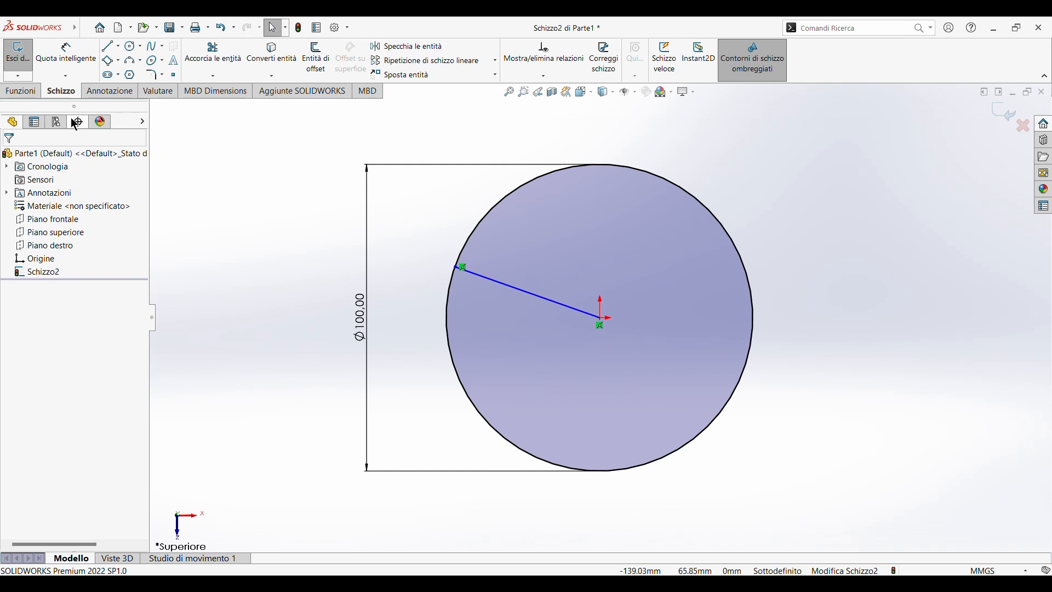
{"action": "left_click", "coordinate": [109, 54]}
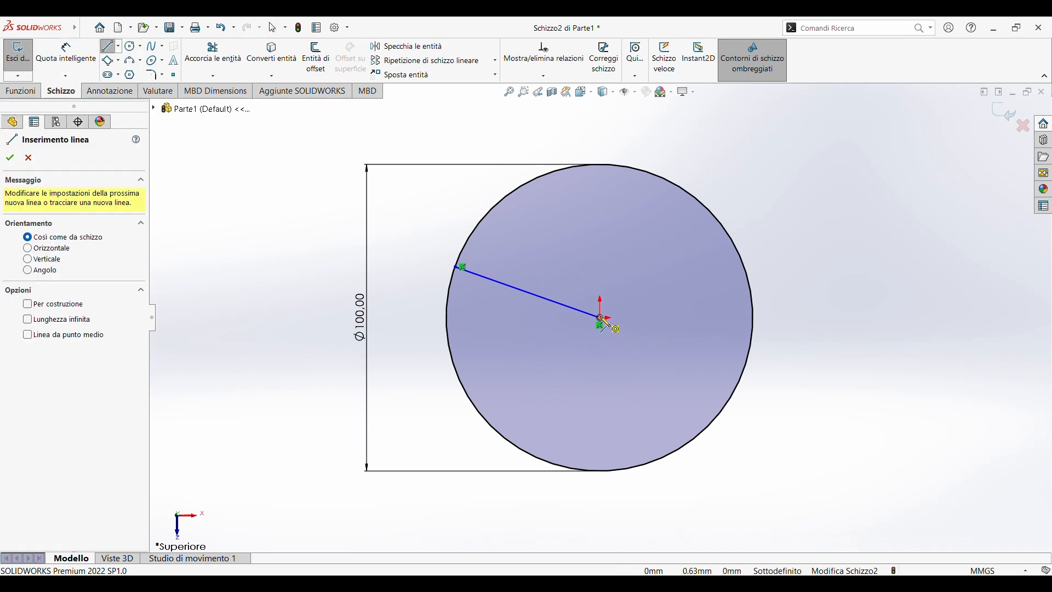
{"action": "left_click", "coordinate": [601, 318]}
{"action": "key", "text": "Escape"}
{"action": "key", "text": "Escape"}
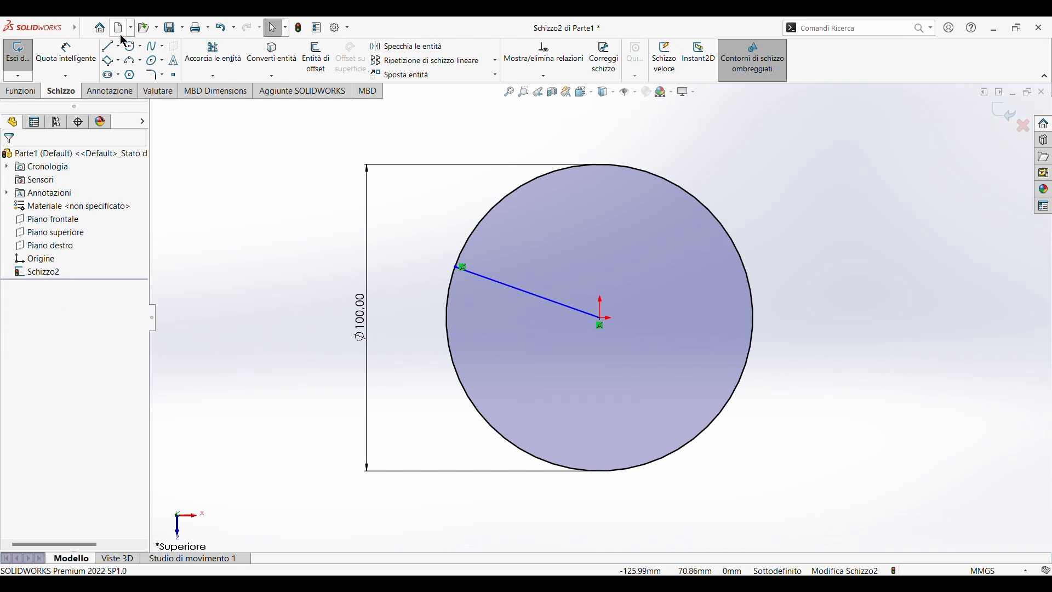
{"action": "left_click", "coordinate": [96, 55]}
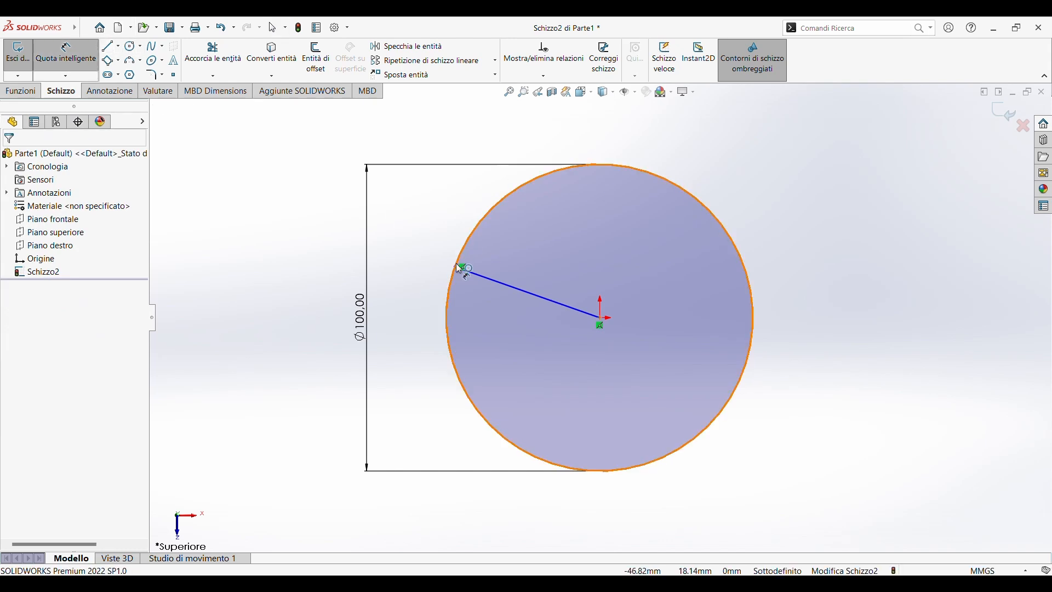
{"action": "left_click", "coordinate": [551, 299]}
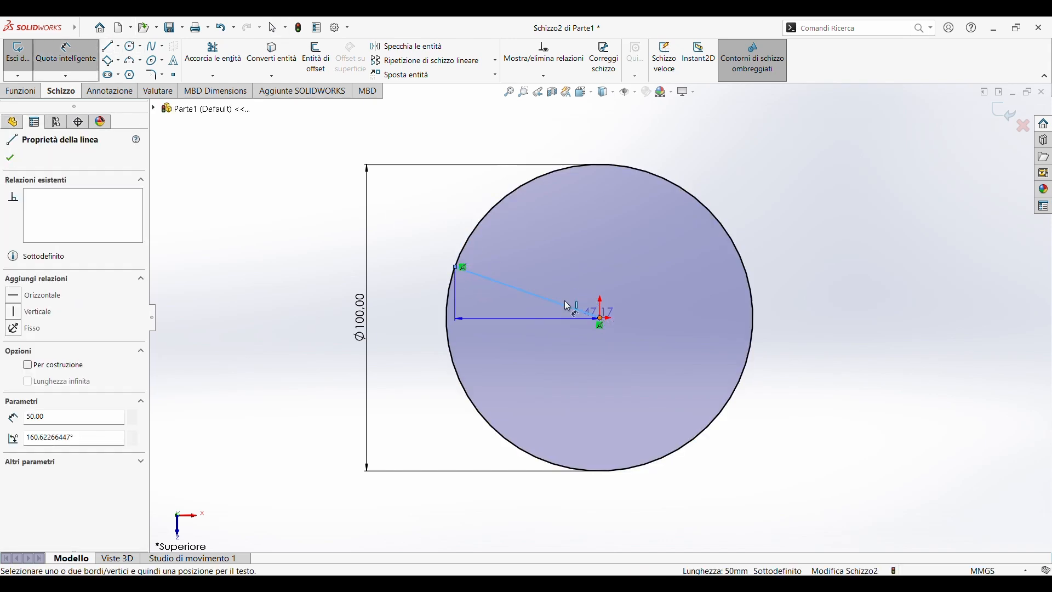
{"action": "key", "text": "Escape"}
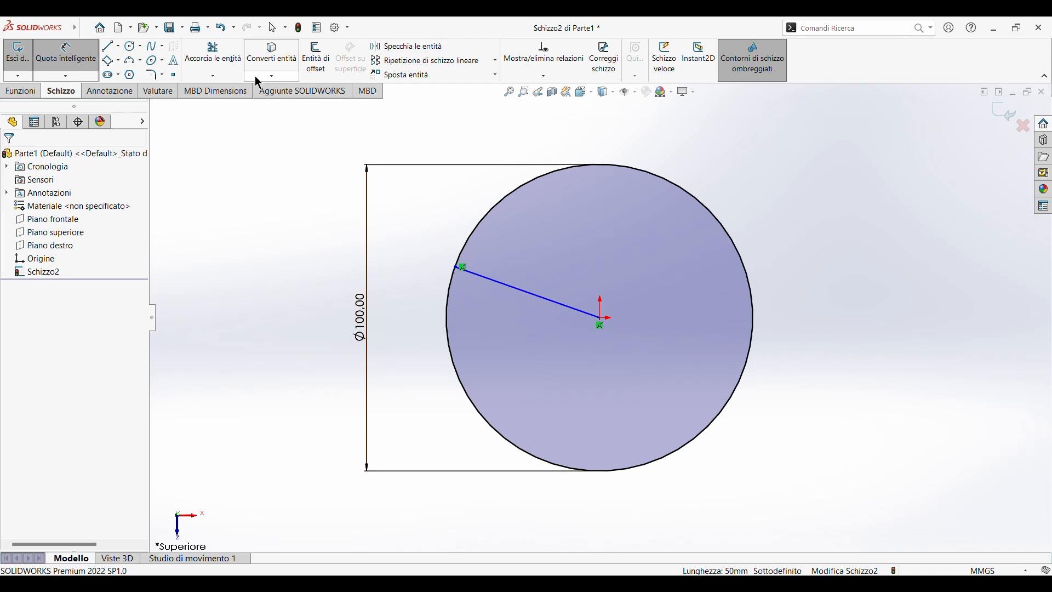
Draw a horizontal construction centerline about 131 mm long through the origin, extending past both sides of the circle
{"action": "left_click", "coordinate": [119, 72]}
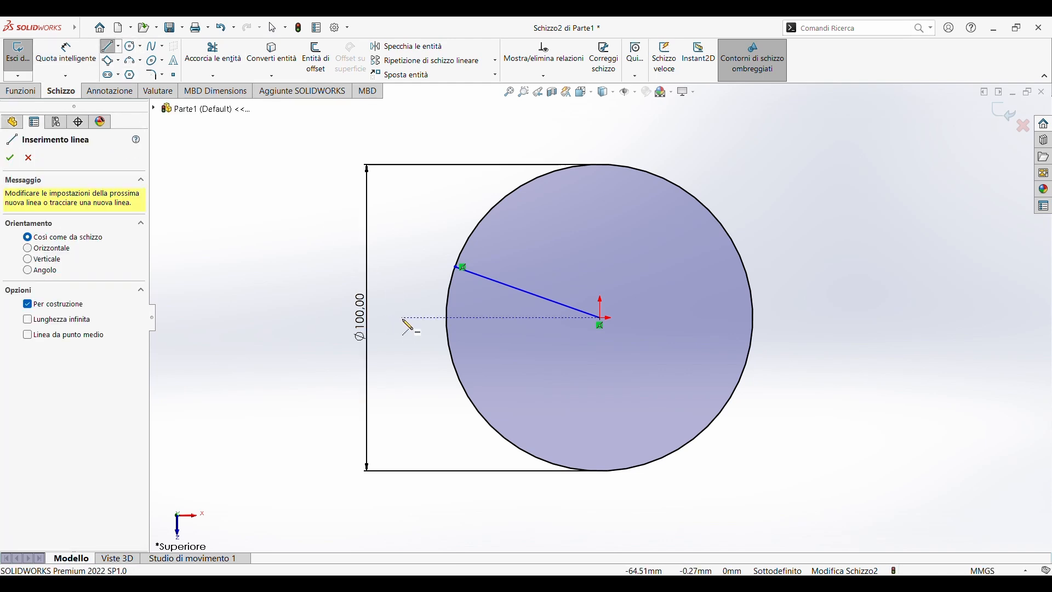
{"action": "left_click", "coordinate": [402, 318]}
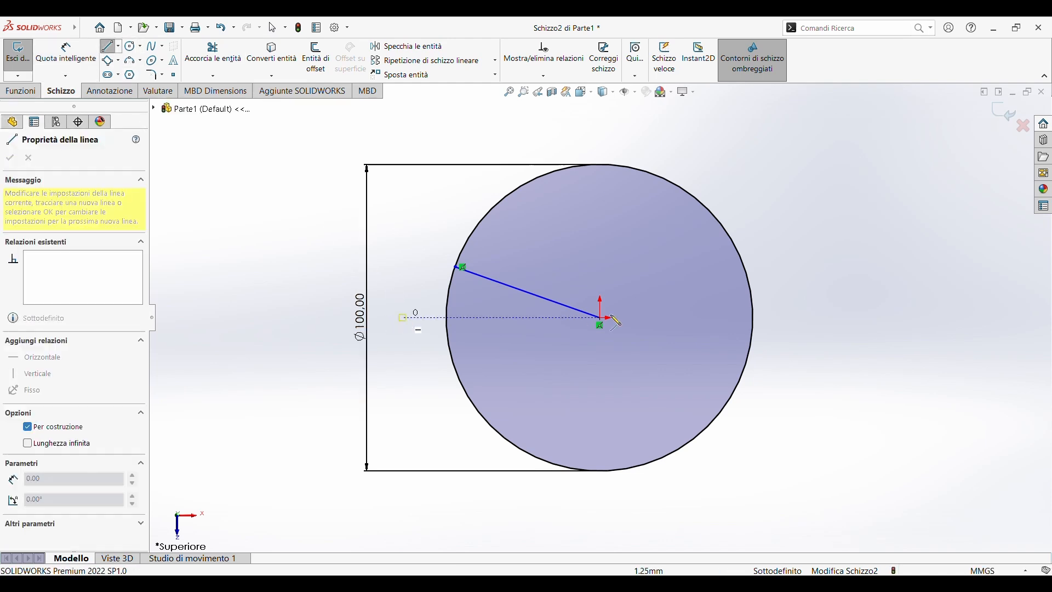
{"action": "left_click", "coordinate": [806, 332]}
{"action": "key", "text": "Escape"}
Dimension the angle between the radial line and the horizontal centerline as 30°
{"action": "left_click", "coordinate": [68, 52]}
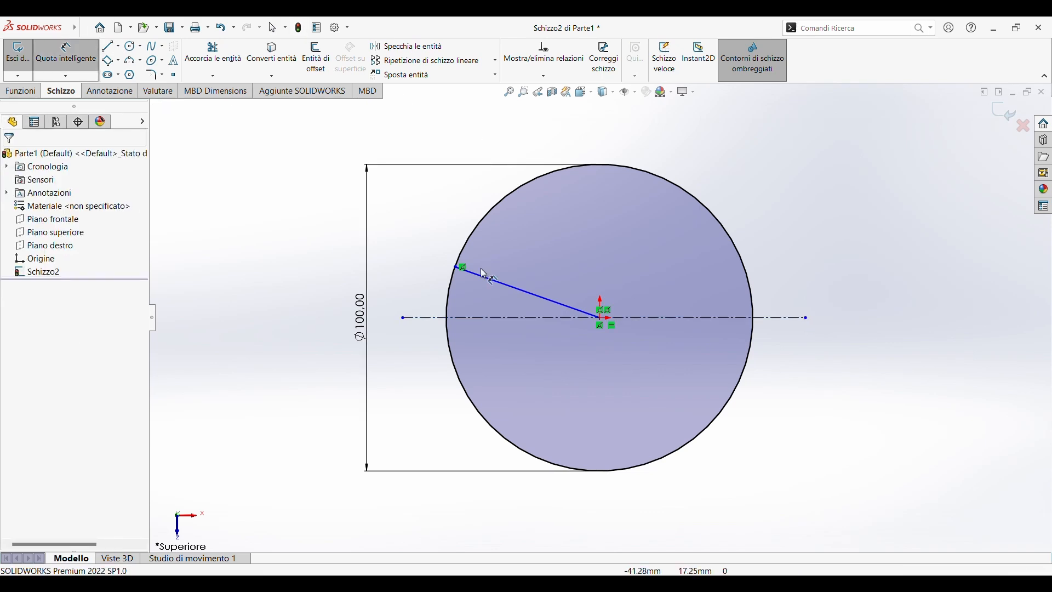
{"action": "left_click", "coordinate": [521, 289]}
{"action": "left_click", "coordinate": [510, 322]}
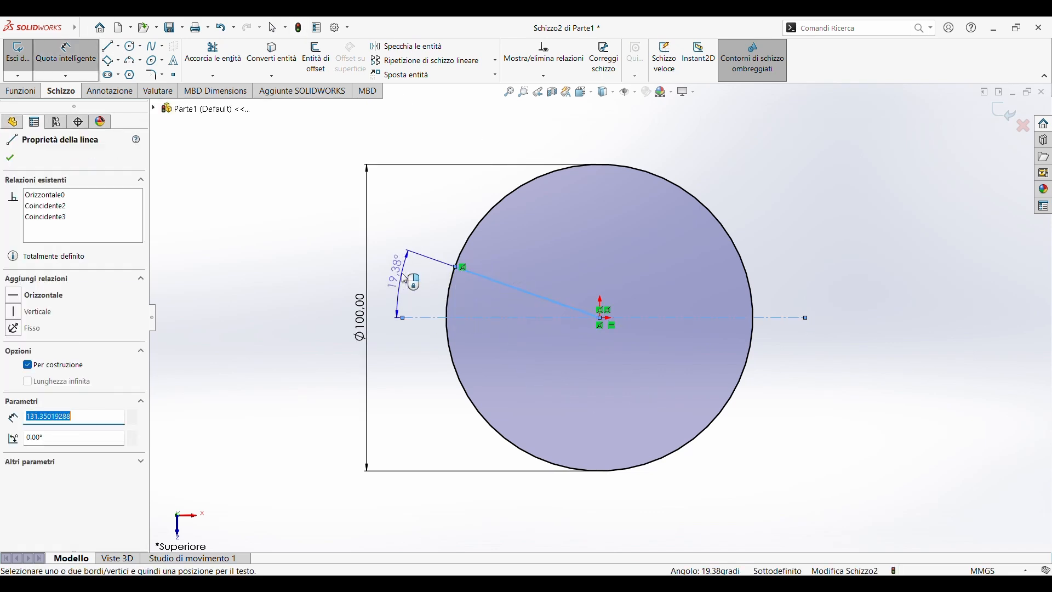
{"action": "left_click", "coordinate": [405, 279]}
{"action": "type", "text": "30"}
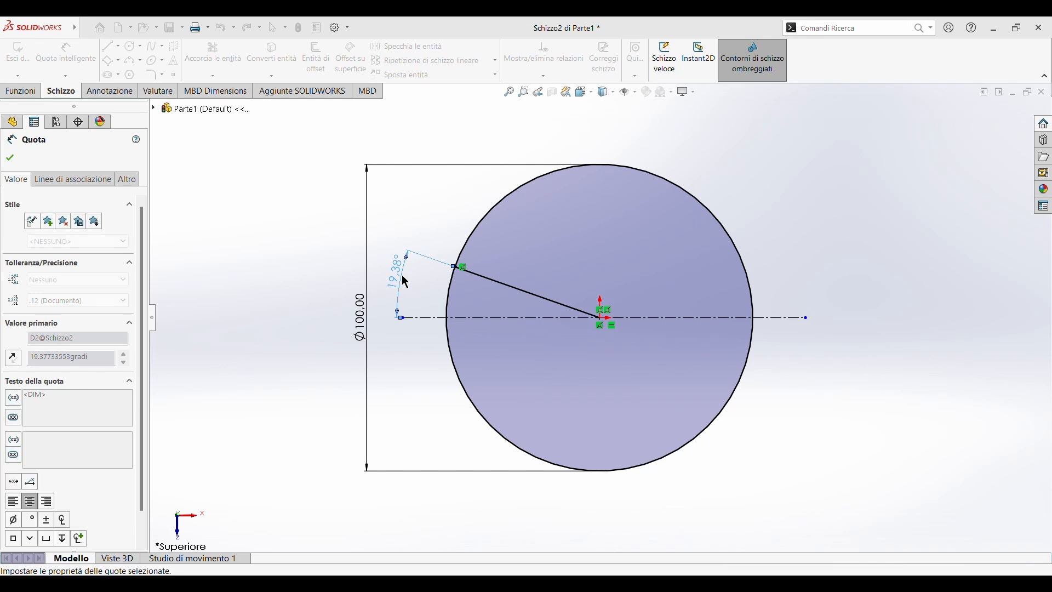
{"action": "key", "text": "Return"}
Draw a second, steeper line from the origin to the circle's upper-left edge, about 63° above the horizontal
{"action": "left_click", "coordinate": [108, 48]}
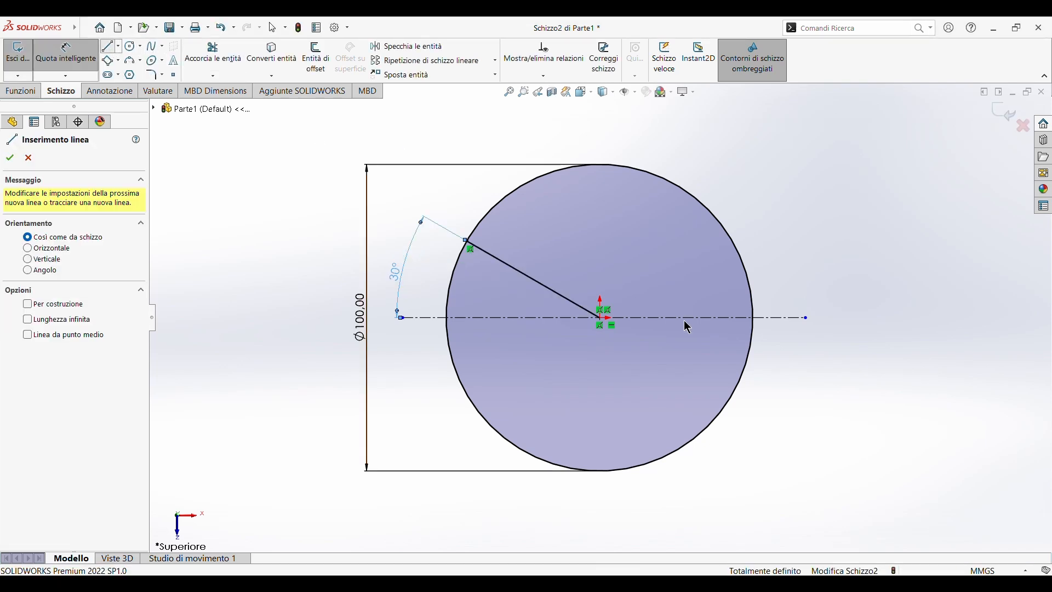
{"action": "left_click", "coordinate": [601, 318]}
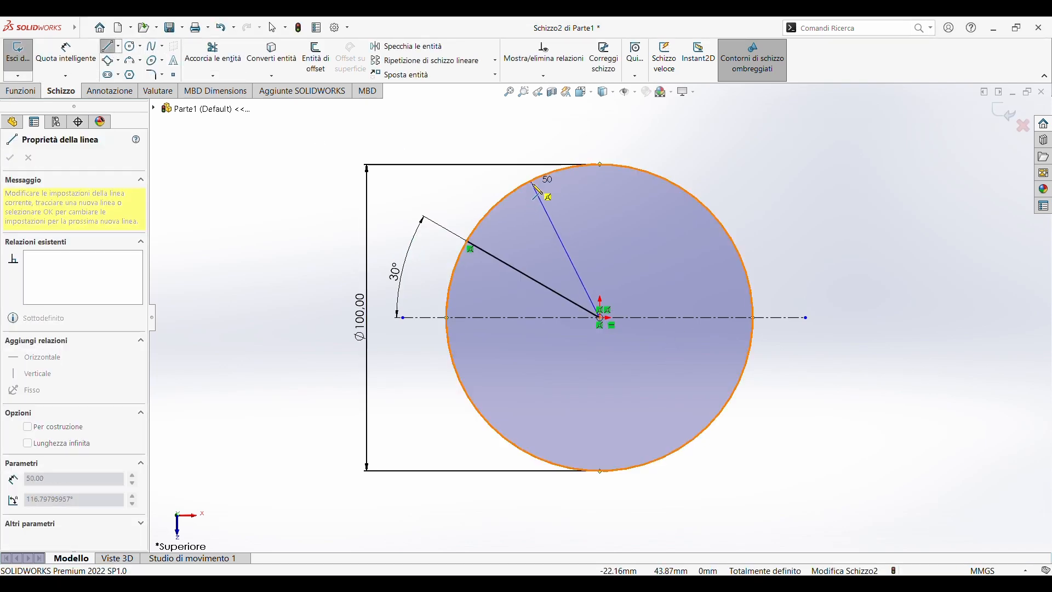
{"action": "key", "text": "Escape"}
{"action": "key", "text": "Escape"}
Dimension the angle between the two radial lines as 30°
{"action": "left_click", "coordinate": [75, 57]}
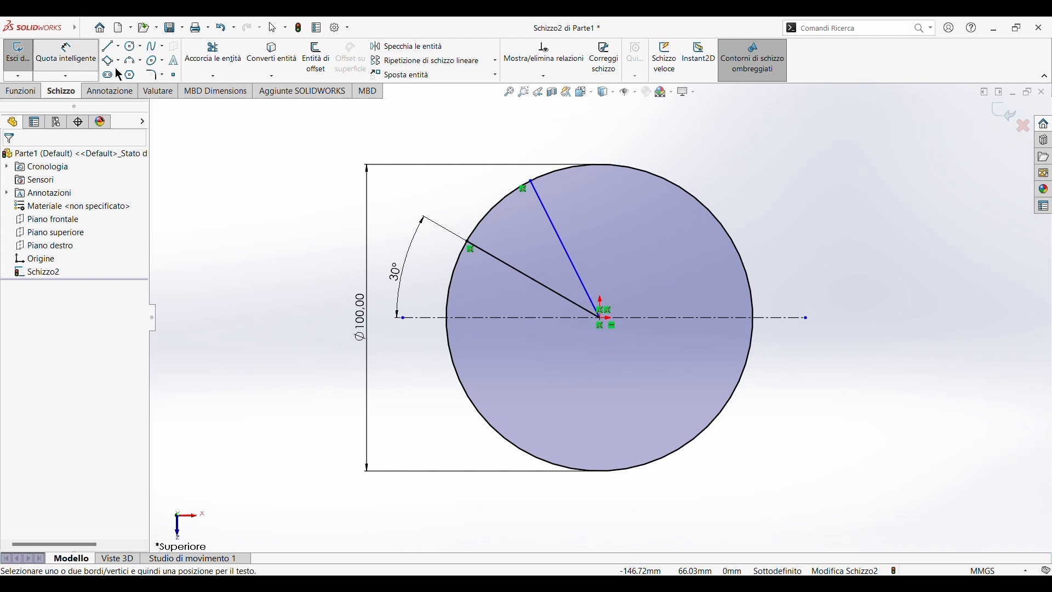
{"action": "left_click", "coordinate": [565, 242]}
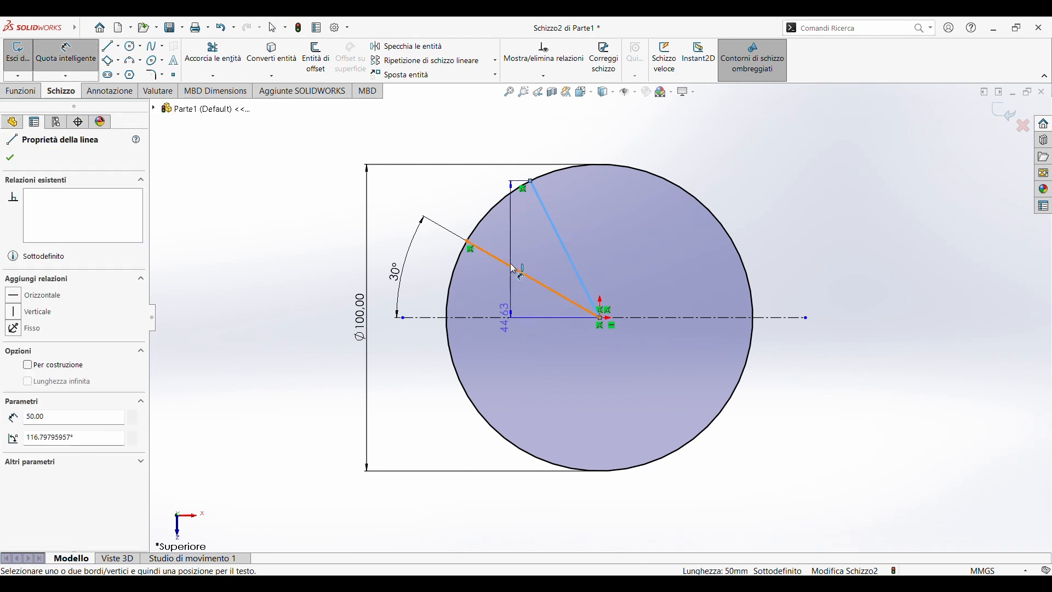
{"action": "left_click", "coordinate": [515, 268]}
{"action": "left_click", "coordinate": [470, 190]}
{"action": "type", "text": "30"}
{"action": "key", "text": "Return"}
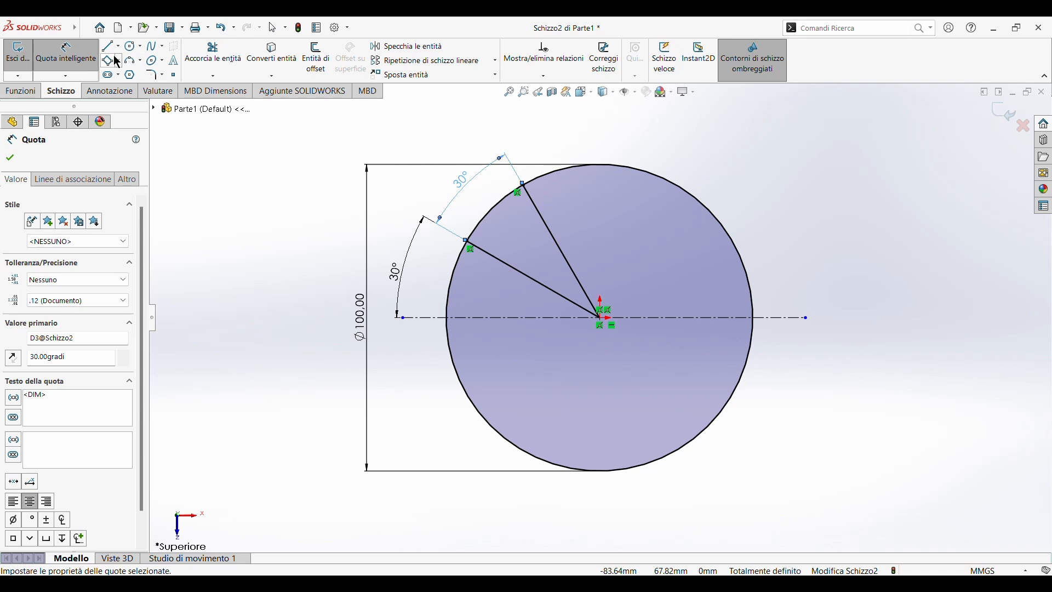
Draw a vertical line from the origin to the topmost point of the circle
{"action": "left_click", "coordinate": [109, 46]}
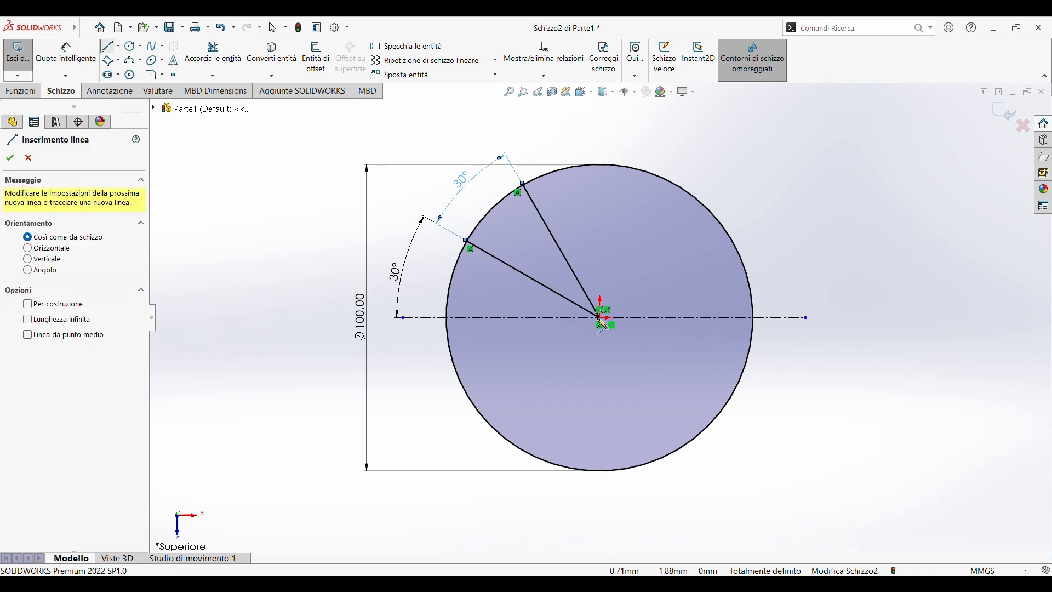
{"action": "left_click", "coordinate": [599, 316]}
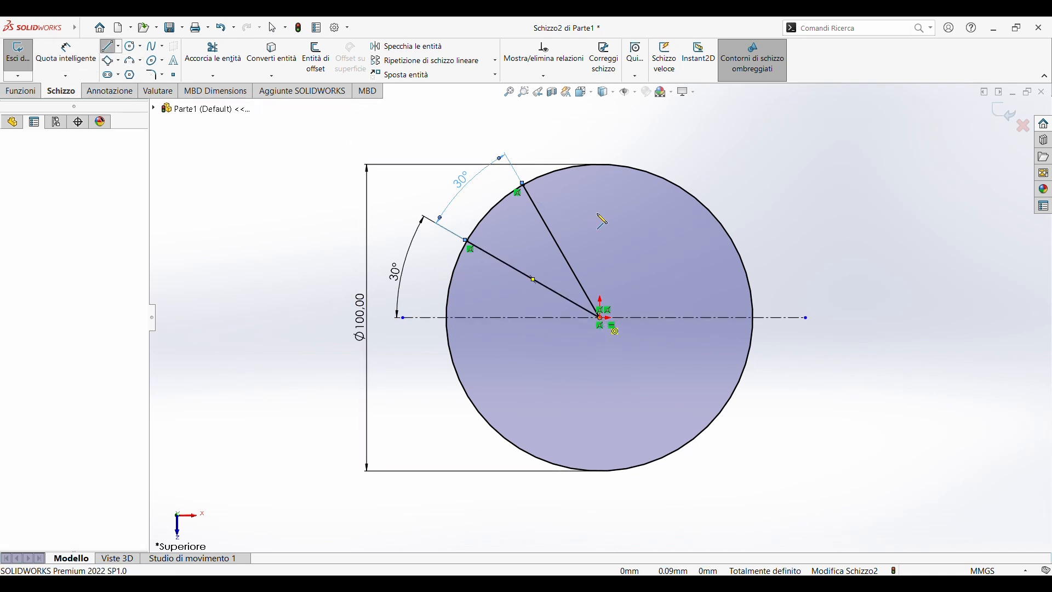
{"action": "left_click", "coordinate": [600, 165]}
{"action": "key", "text": "Escape"}
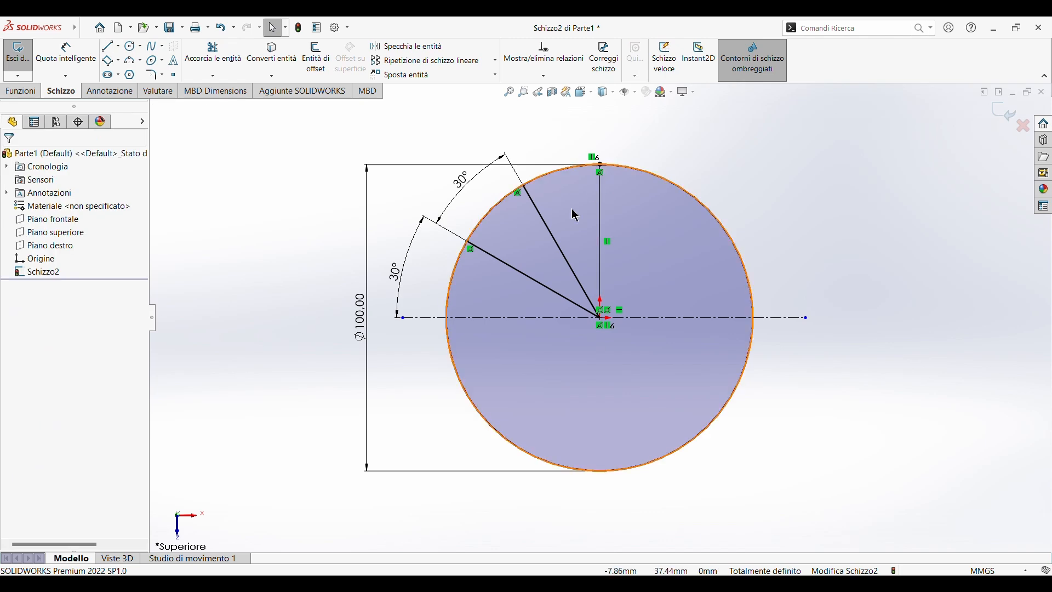
Mirror the two slanted radial lines about the vertical line, keeping the originals
{"action": "left_click", "coordinate": [547, 230]}
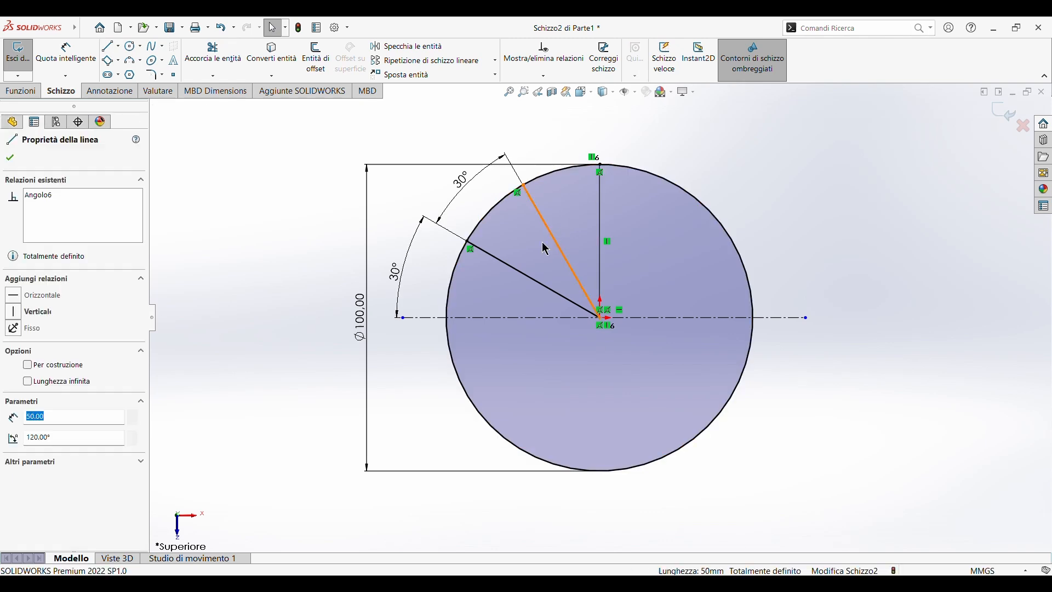
{"action": "left_click", "coordinate": [517, 269], "text": "ctrl"}
{"action": "left_click", "coordinate": [406, 47]}
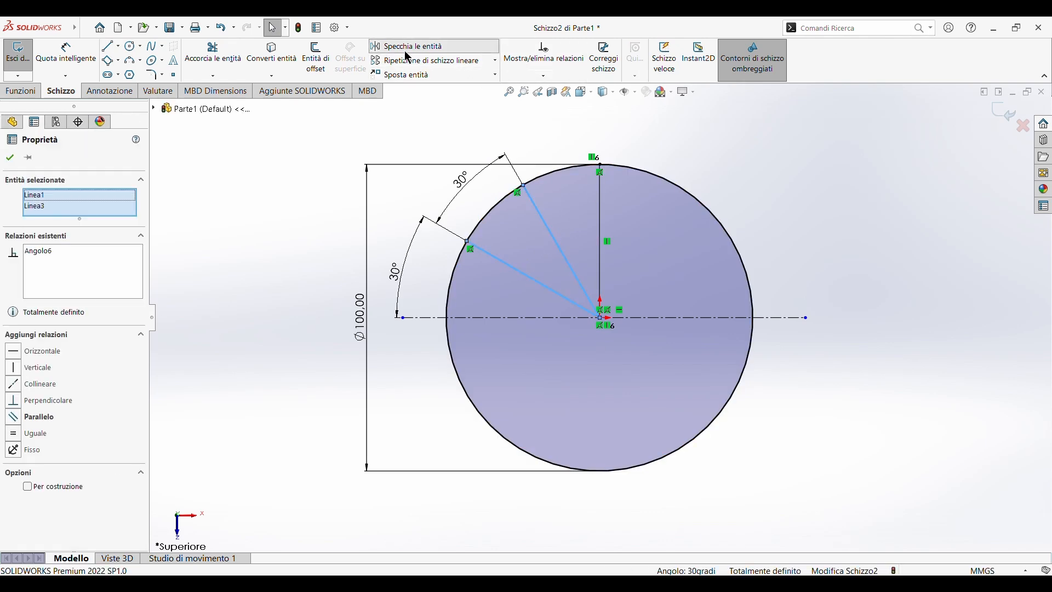
{"action": "left_click", "coordinate": [97, 339]}
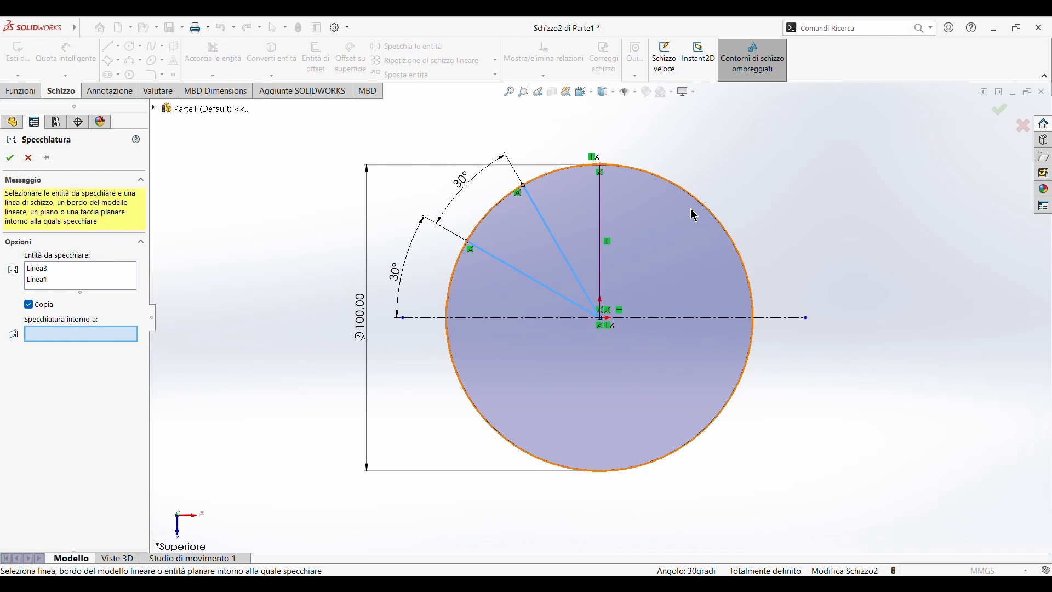
{"action": "left_click", "coordinate": [601, 183]}
{"action": "left_click", "coordinate": [9, 158]}
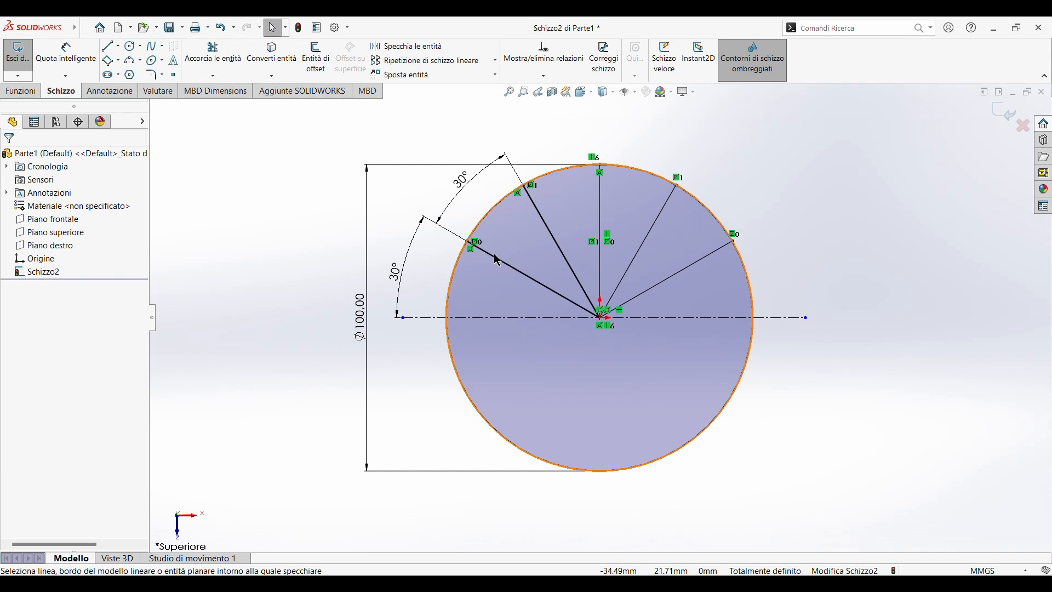
Draw a radial line from the origin to the circle's left edge, between the horizontal centerline and the lowest slanted line, about 14.5° above the horizontal
{"action": "left_click", "coordinate": [108, 46]}
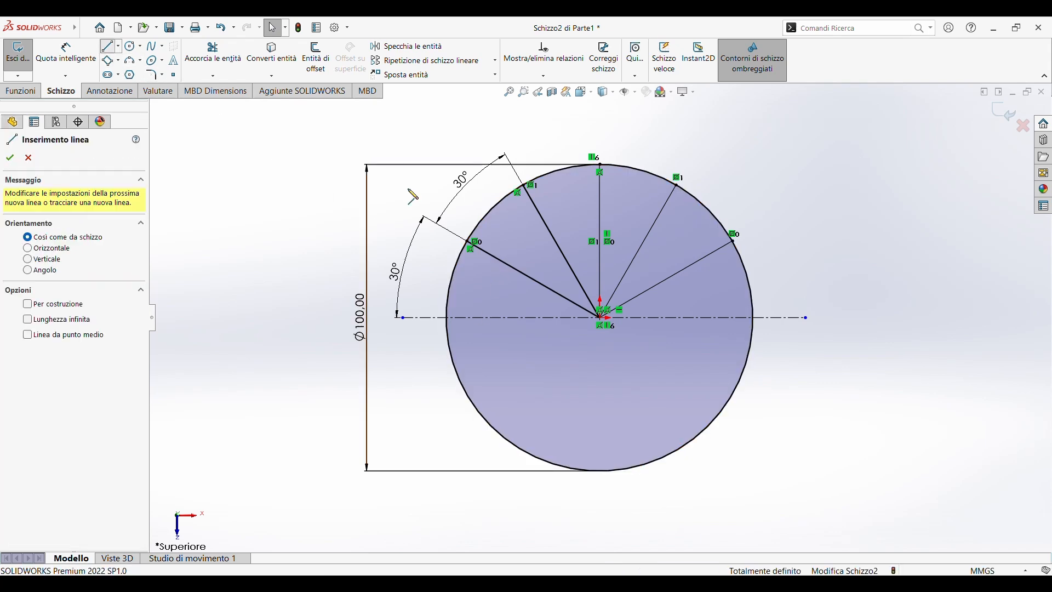
{"action": "left_click", "coordinate": [600, 317]}
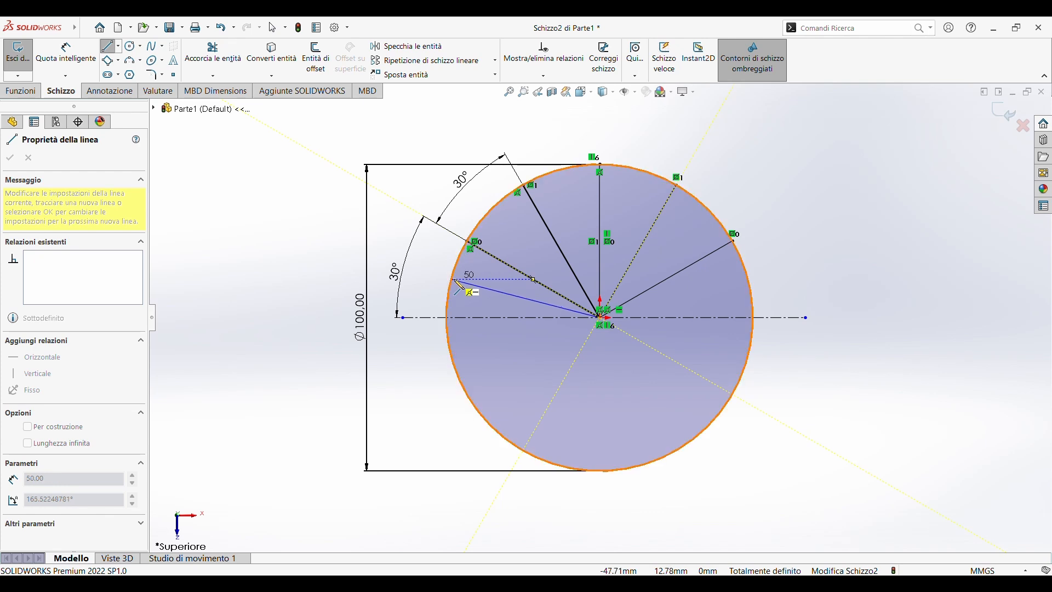
{"action": "left_click", "coordinate": [454, 280]}
{"action": "key", "text": "Escape"}
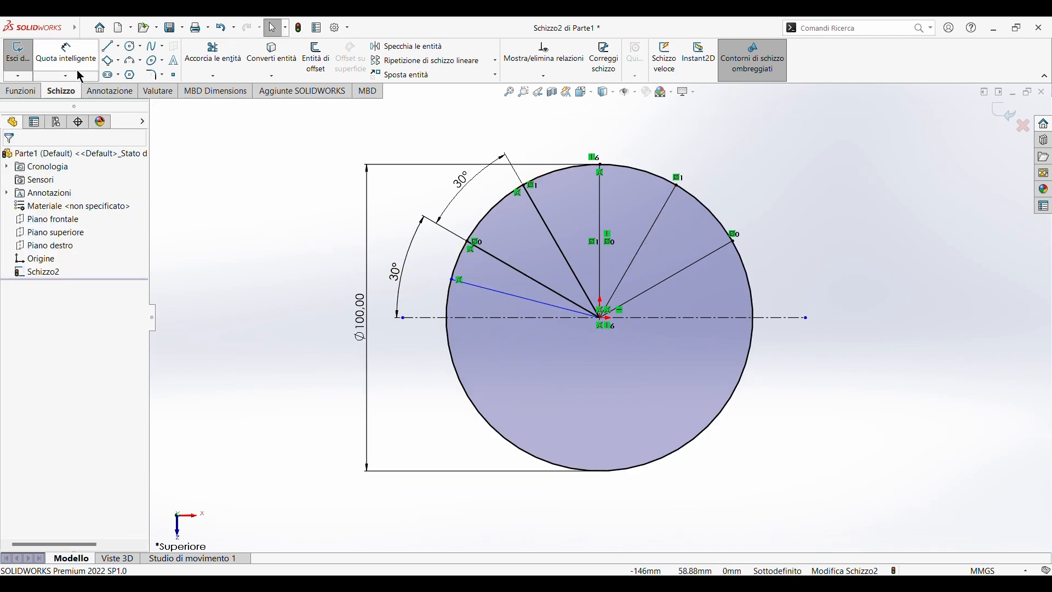
Dimension the angle between the new radial line and the horizontal centerline as 15°
{"action": "left_click", "coordinate": [66, 55]}
{"action": "left_click", "coordinate": [529, 305]}
{"action": "left_click", "coordinate": [496, 318]}
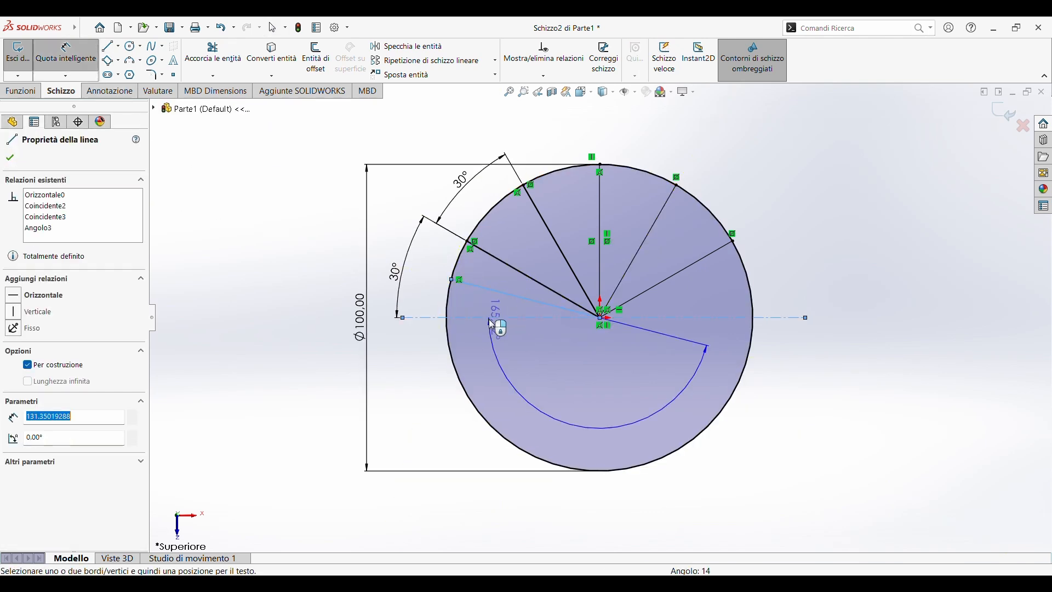
{"action": "left_click", "coordinate": [443, 290]}
{"action": "type", "text": "15"}
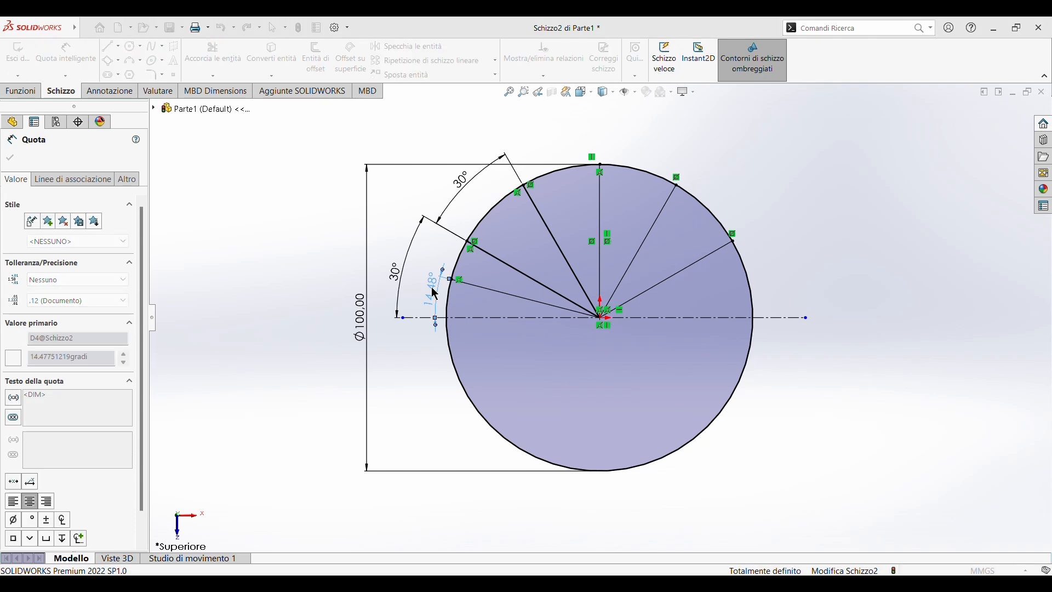
{"action": "key", "text": "Return"}
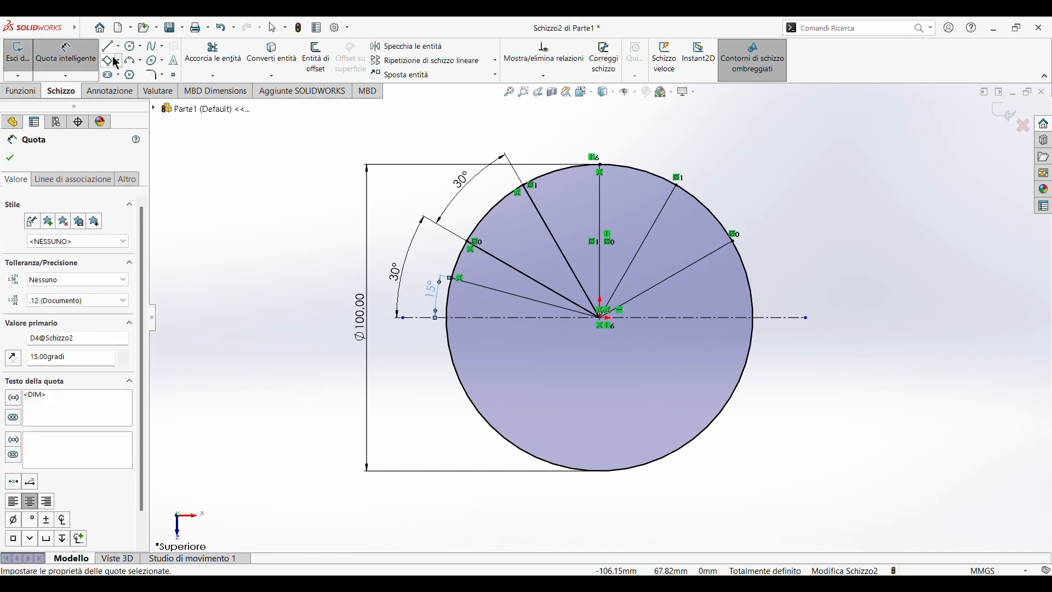
Draw a radial line from the origin to the circle's upper-left edge, between the two 30°-spaced lines, about 45° above the horizontal
{"action": "left_click", "coordinate": [107, 47]}
{"action": "left_click", "coordinate": [599, 318]}
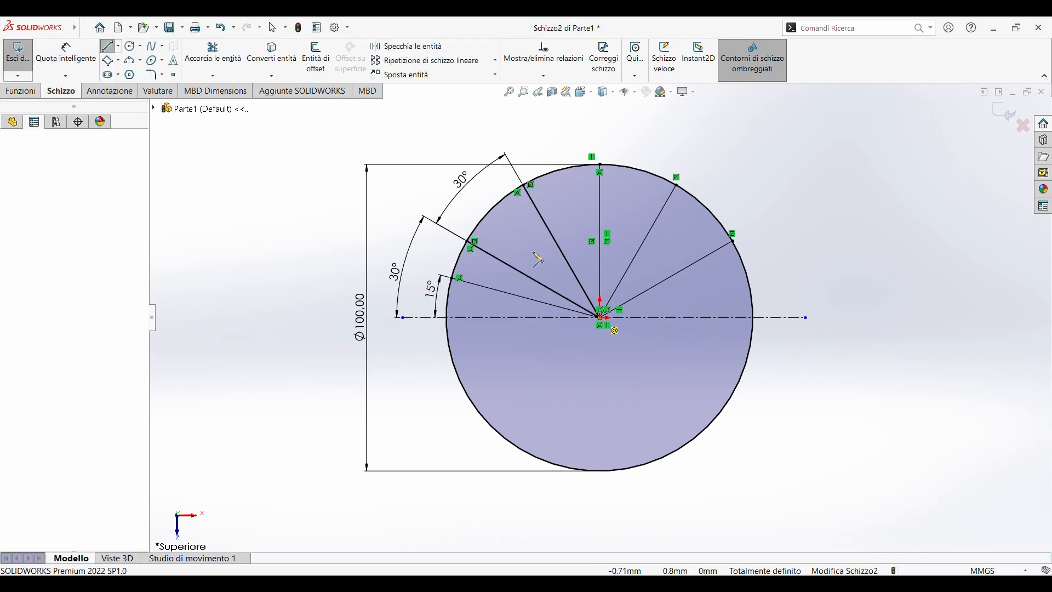
{"action": "left_click", "coordinate": [491, 209]}
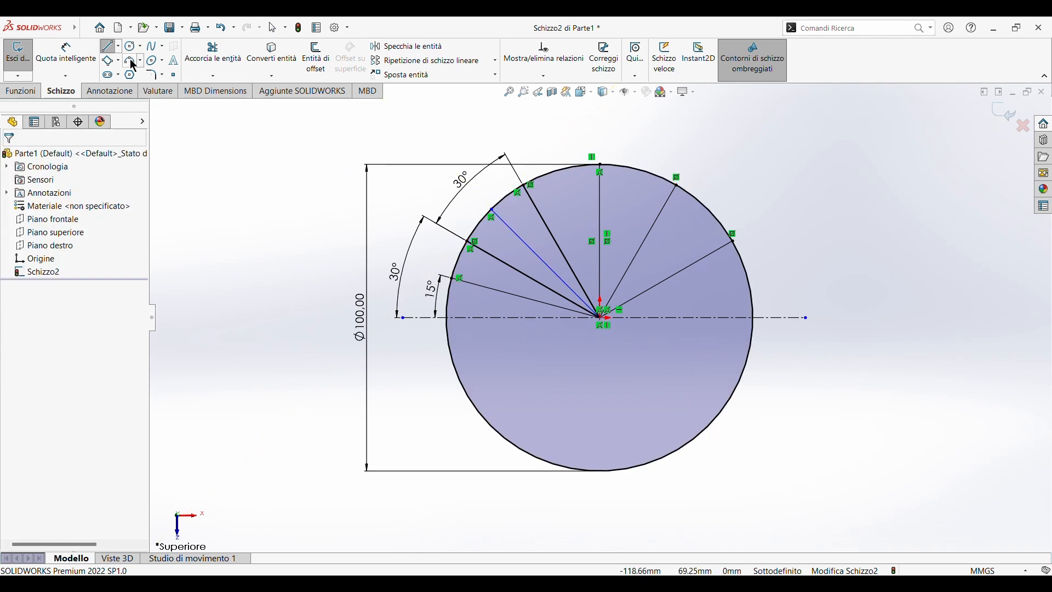
Dimension the angle between the new radial line and the 30° line below it as 15°
{"action": "left_click", "coordinate": [66, 52]}
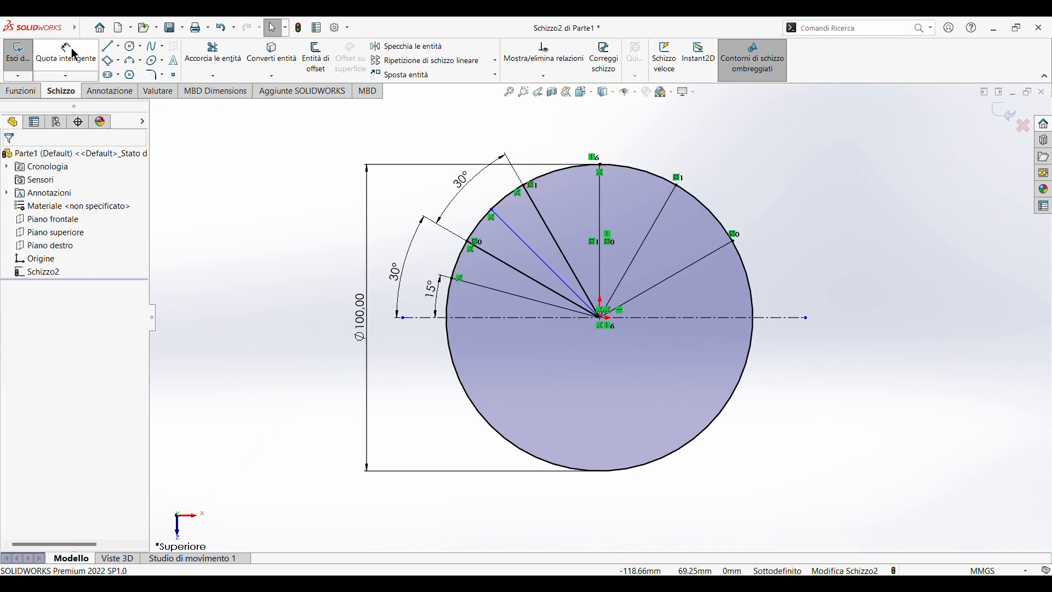
{"action": "left_click", "coordinate": [532, 258]}
{"action": "left_click", "coordinate": [510, 265]}
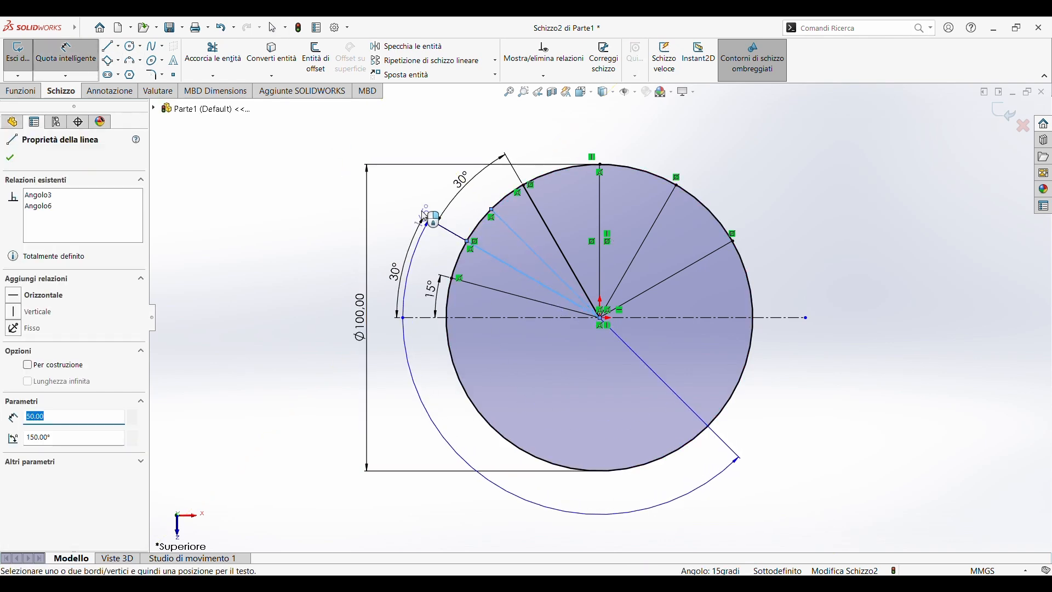
{"action": "left_click", "coordinate": [422, 203]}
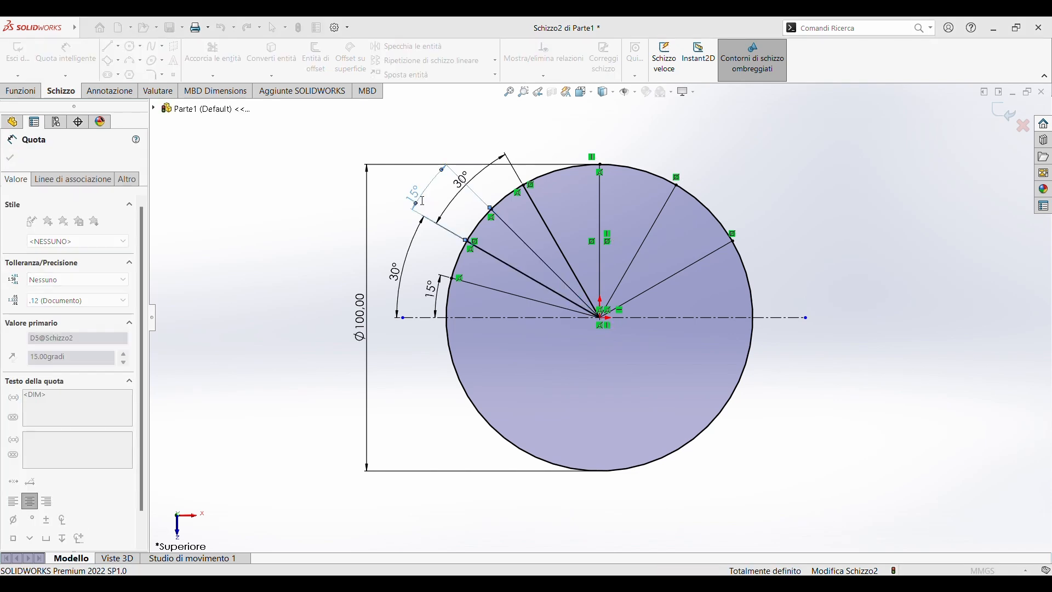
{"action": "key", "text": "Escape"}
{"action": "key", "text": "Escape"}
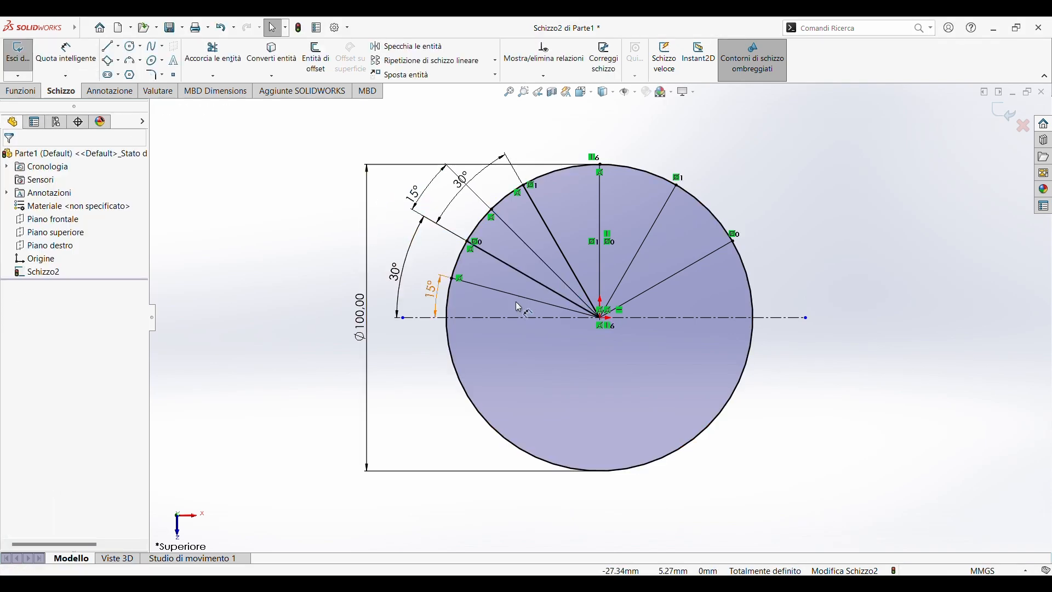
Mirror the two newly added radial lines about the vertical line, keeping the originals
{"action": "left_click", "coordinate": [519, 302]}
{"action": "left_click", "coordinate": [530, 247], "text": "ctrl"}
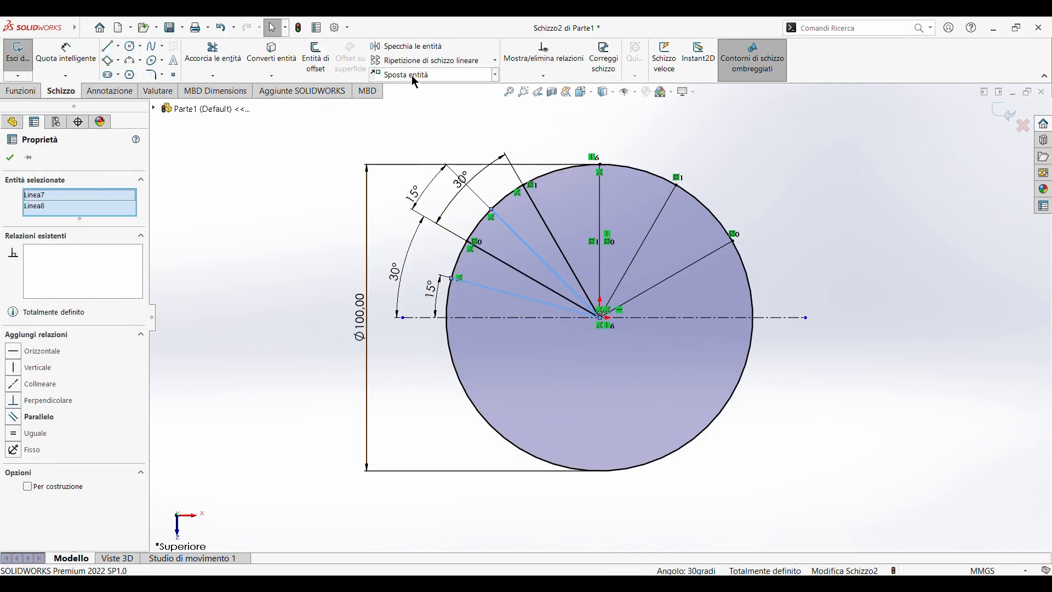
{"action": "left_click", "coordinate": [407, 46]}
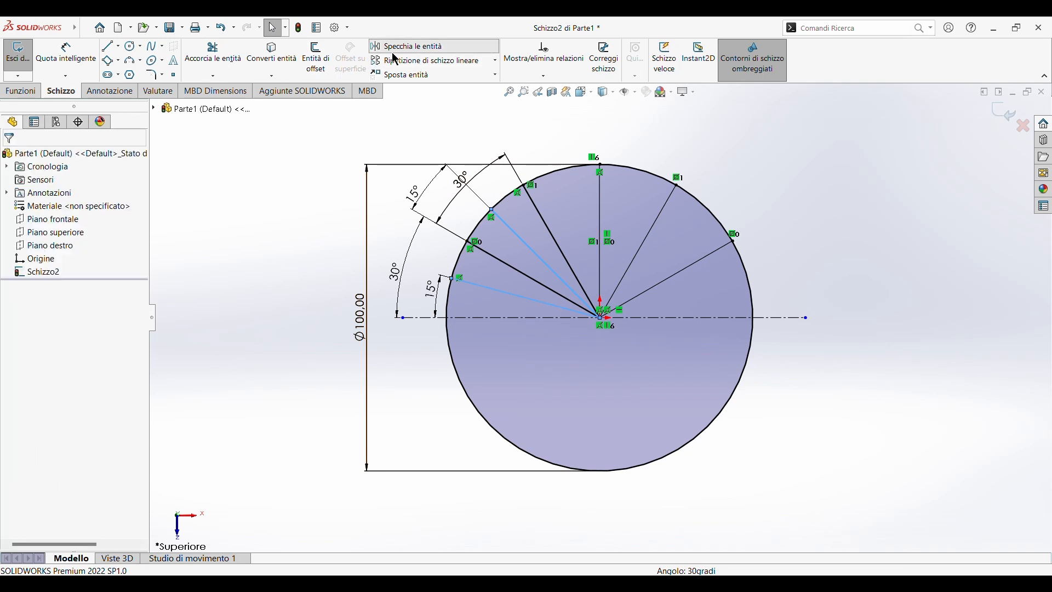
{"action": "left_click", "coordinate": [108, 338]}
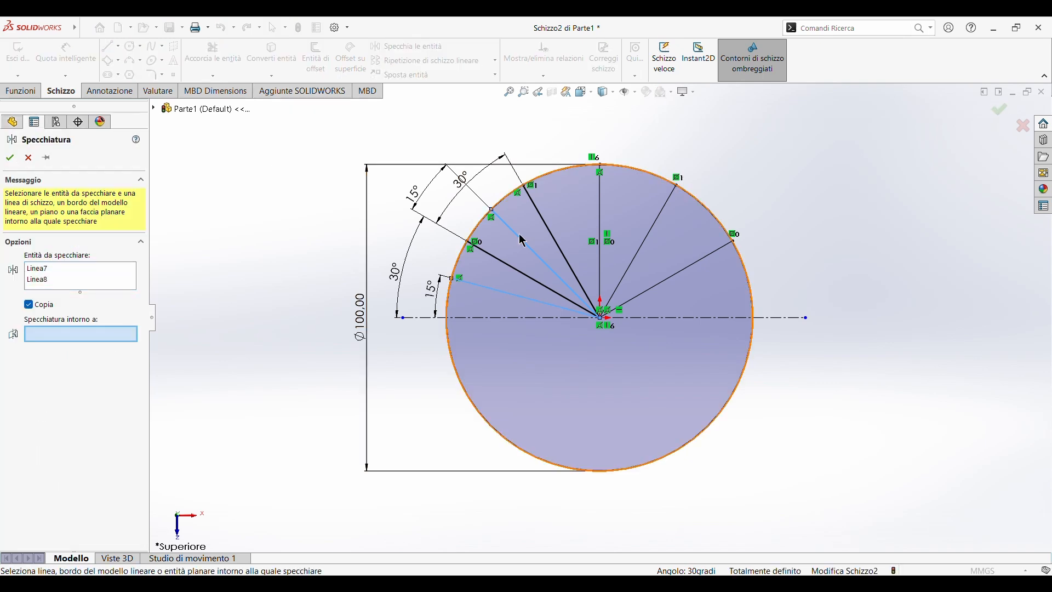
{"action": "left_click", "coordinate": [597, 204]}
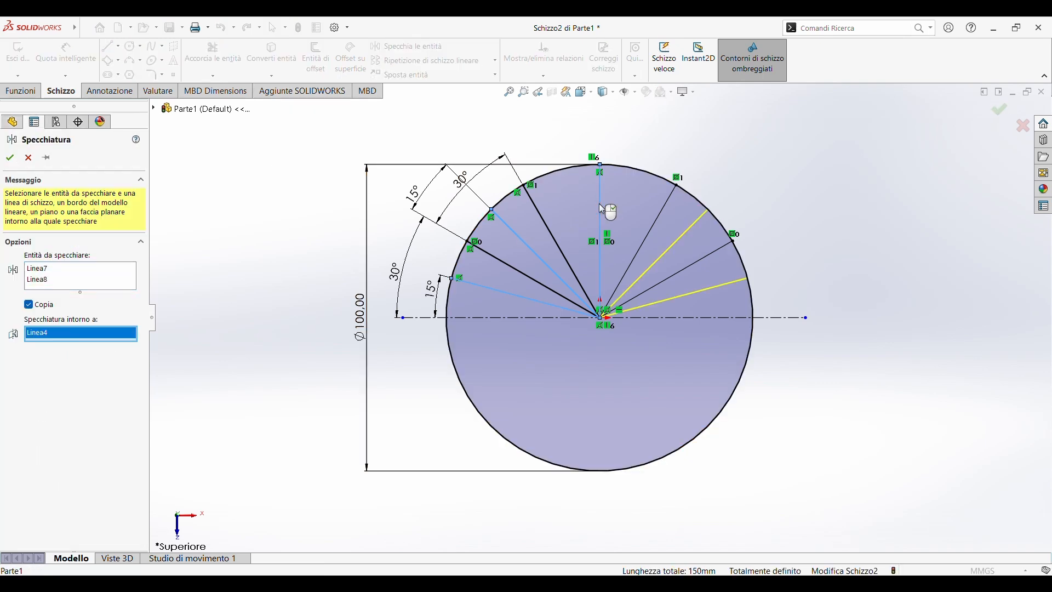
{"action": "left_click", "coordinate": [10, 158]}
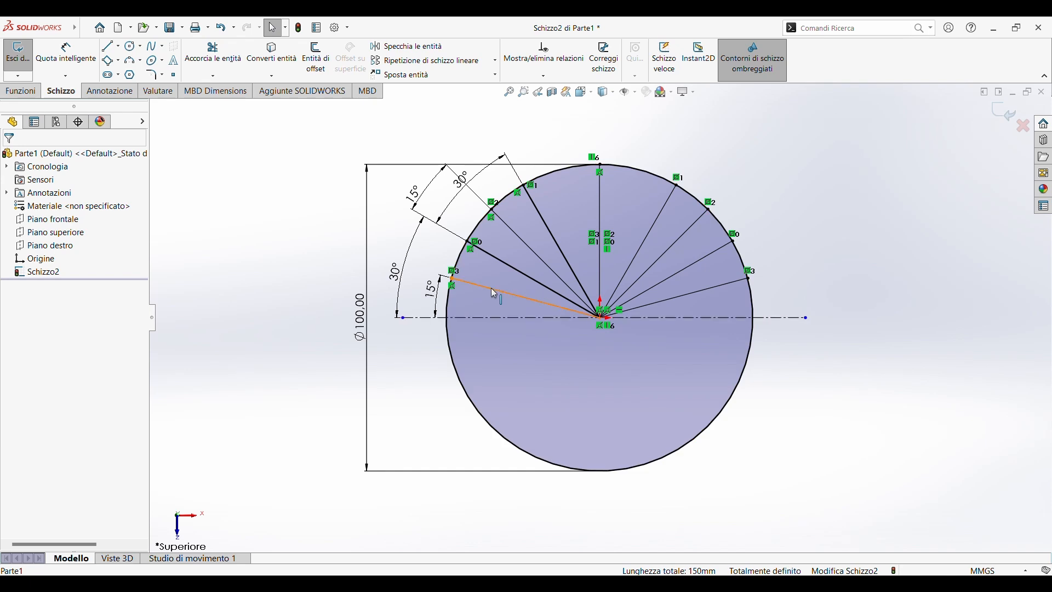
Draw a slanted line about 16 mm long from the outer end of the lowest left radial line down to the horizontal centerline
{"action": "left_click", "coordinate": [108, 46]}
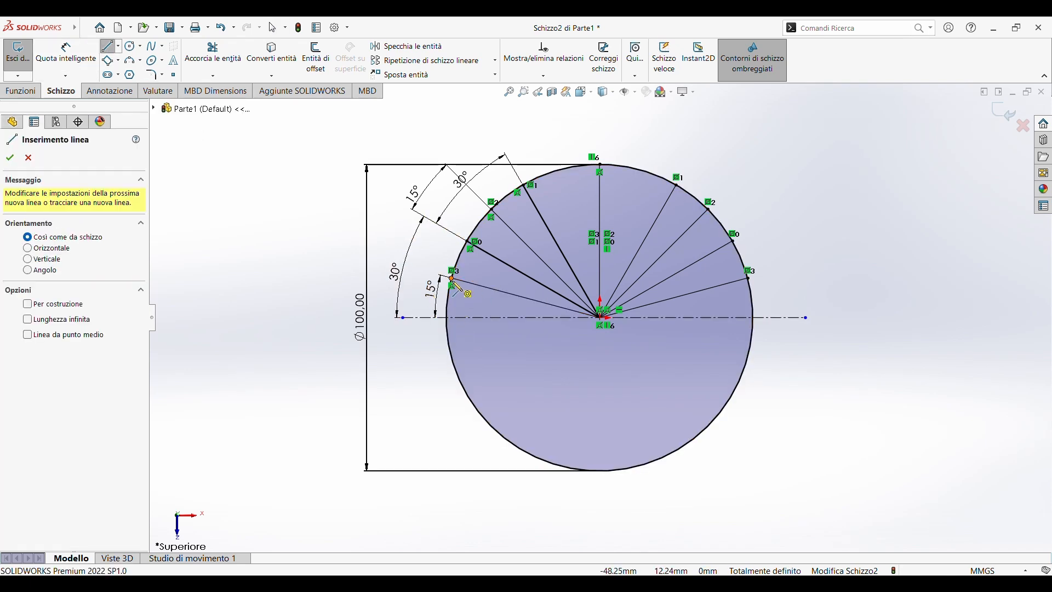
{"action": "left_click", "coordinate": [453, 279]}
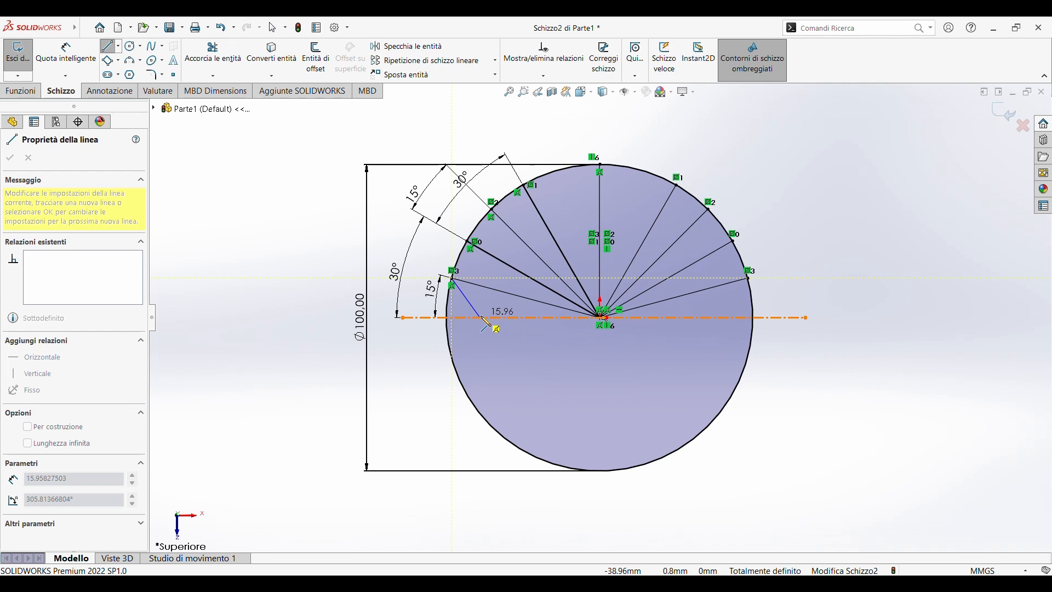
{"action": "left_click", "coordinate": [482, 318]}
{"action": "key", "text": "Escape"}
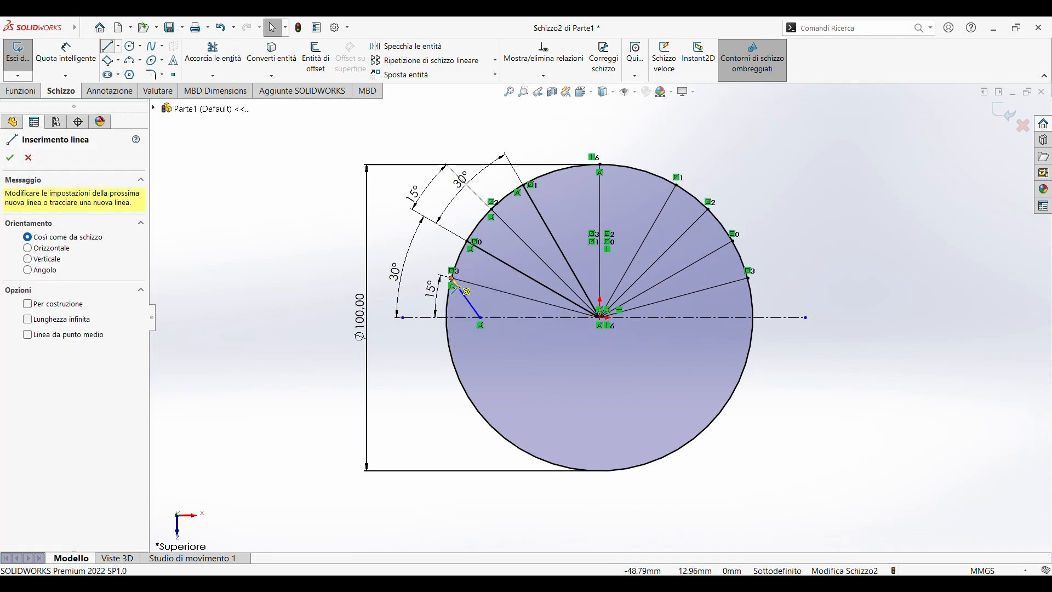
Draw a line about 15 mm long from the lowest radial line's outer end to the 30° line, continuing vertically to the 45° line's outer end
{"action": "left_click", "coordinate": [453, 279]}
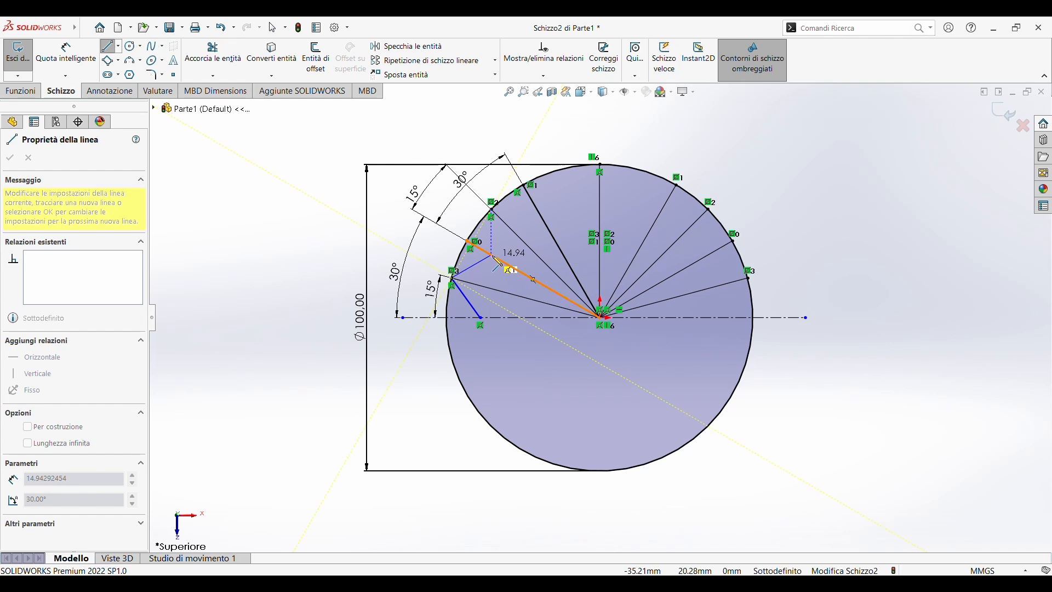
{"action": "left_click", "coordinate": [491, 256]}
{"action": "left_click", "coordinate": [491, 208]}
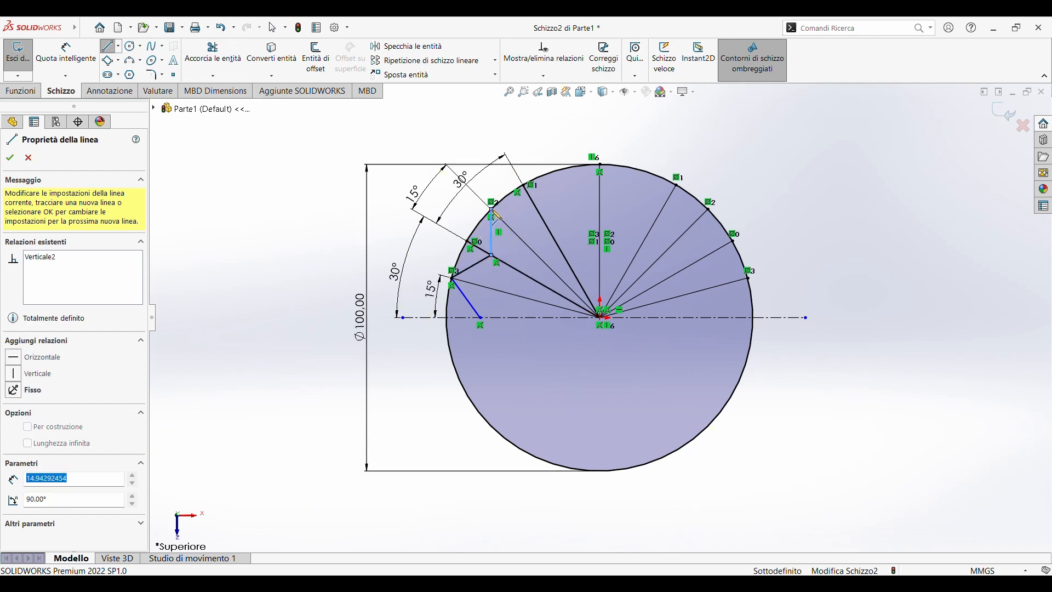
{"action": "left_click", "coordinate": [538, 210]}
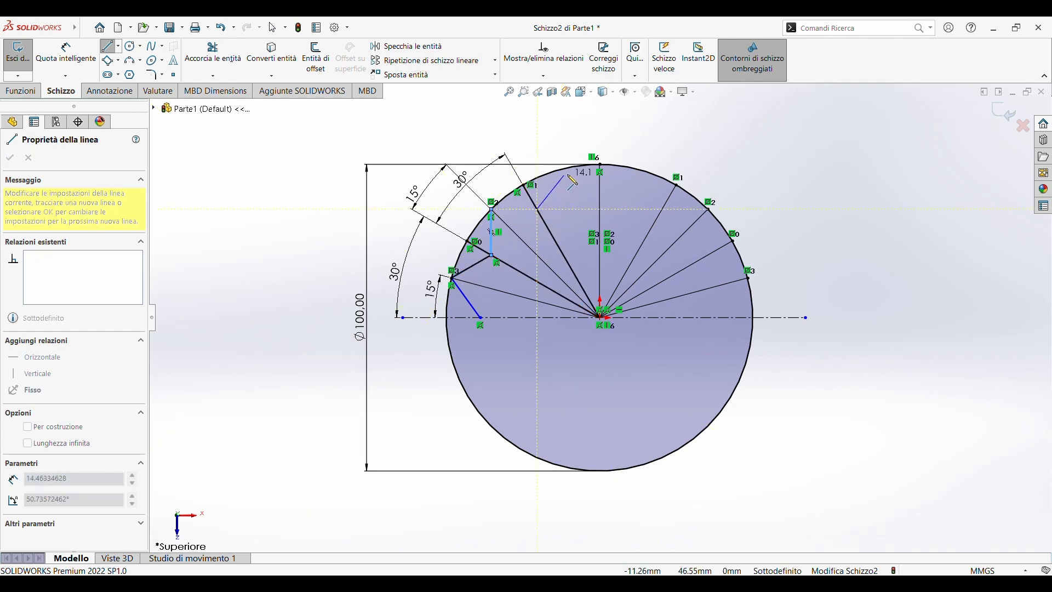
{"action": "key", "text": "Escape"}
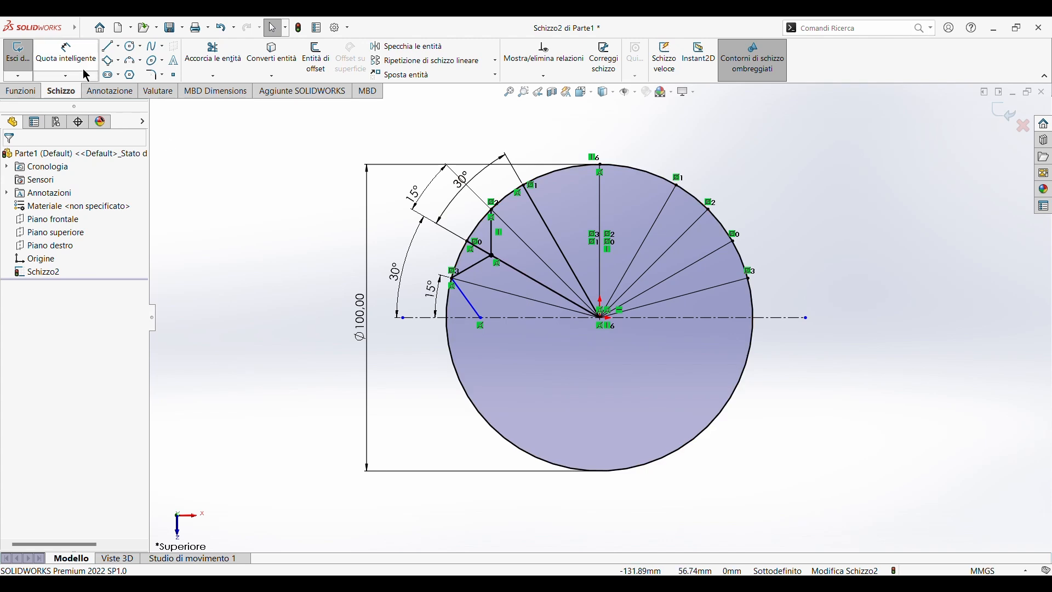
Draw a horizontal line from the outer end of the 45° radial line to the steeper 60° radial line
{"action": "left_click", "coordinate": [114, 53]}
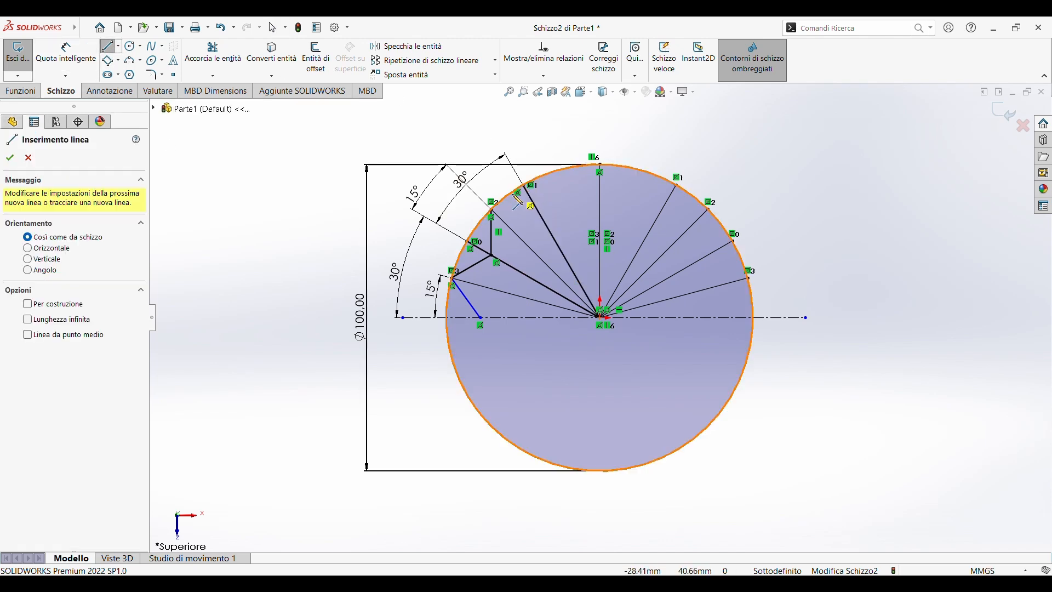
{"action": "left_click", "coordinate": [492, 211]}
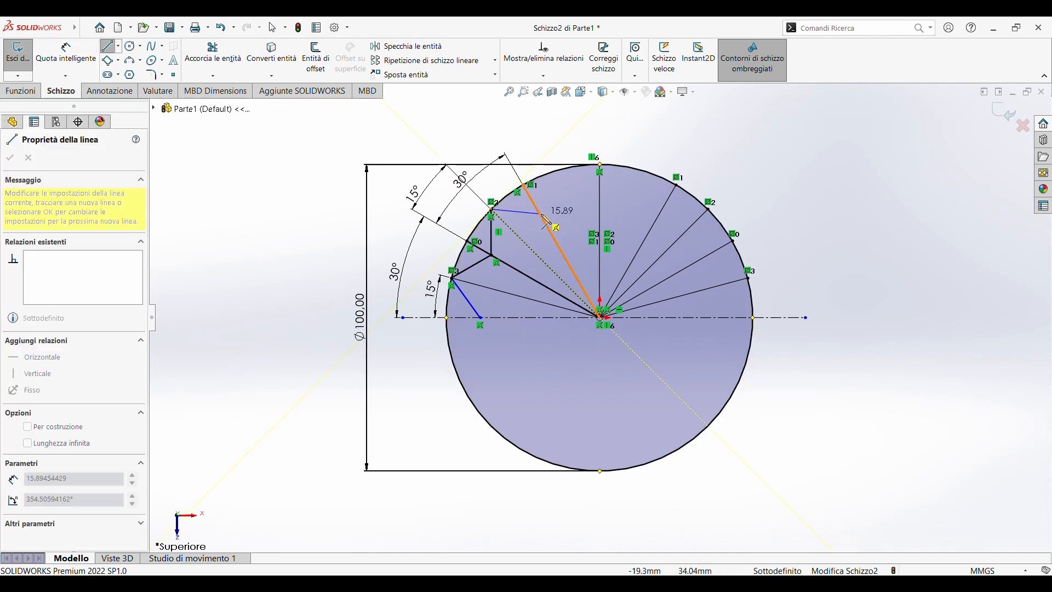
{"action": "left_click", "coordinate": [539, 210]}
{"action": "key", "text": "Escape"}
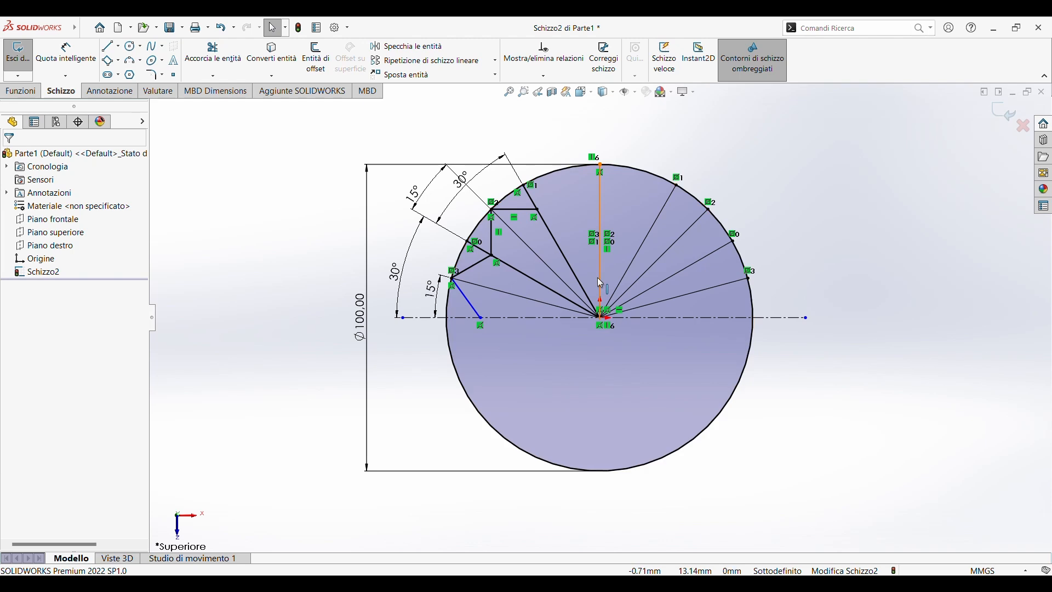
Draw a radial line from the origin to the circle's upper edge, between the 60° line and the vertical line, about 74° above the horizontal
{"action": "left_click", "coordinate": [108, 46]}
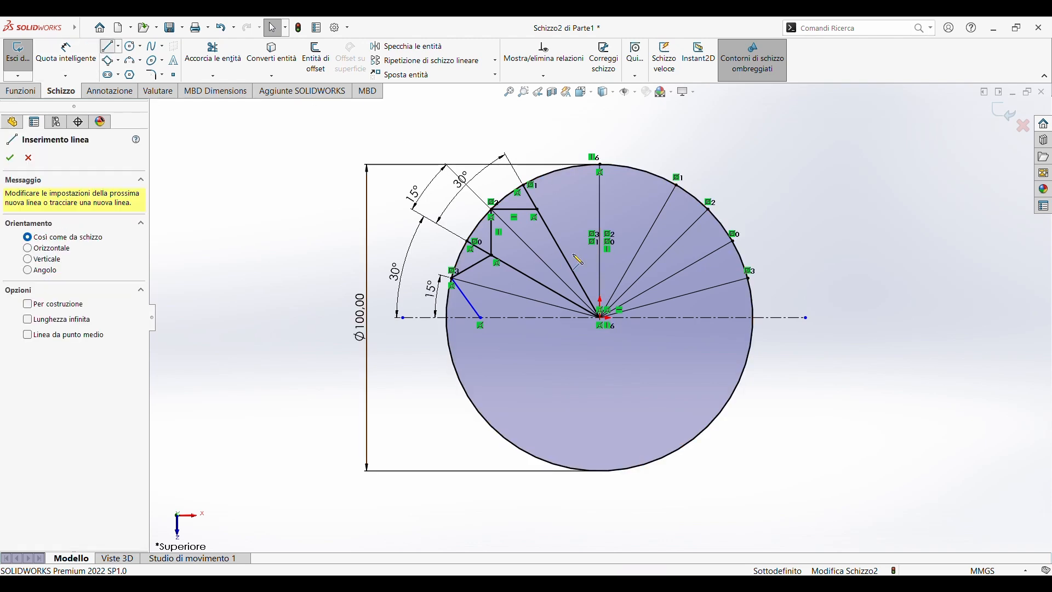
{"action": "left_click", "coordinate": [557, 171]}
{"action": "key", "text": "Escape"}
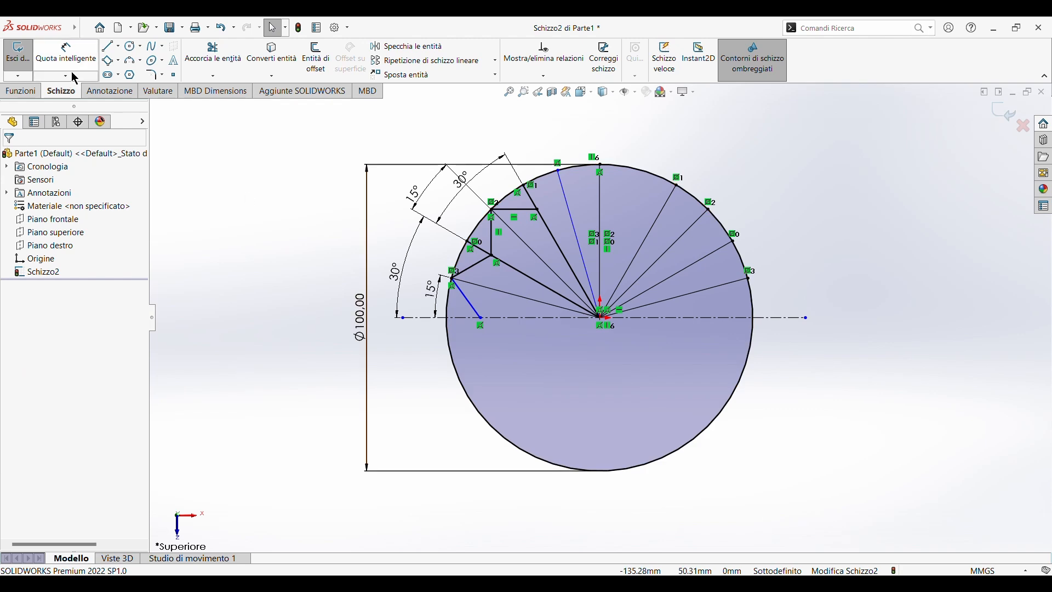
Dimension the angle between the new steep radial line and the 60° line as 15°
{"action": "left_click", "coordinate": [66, 54]}
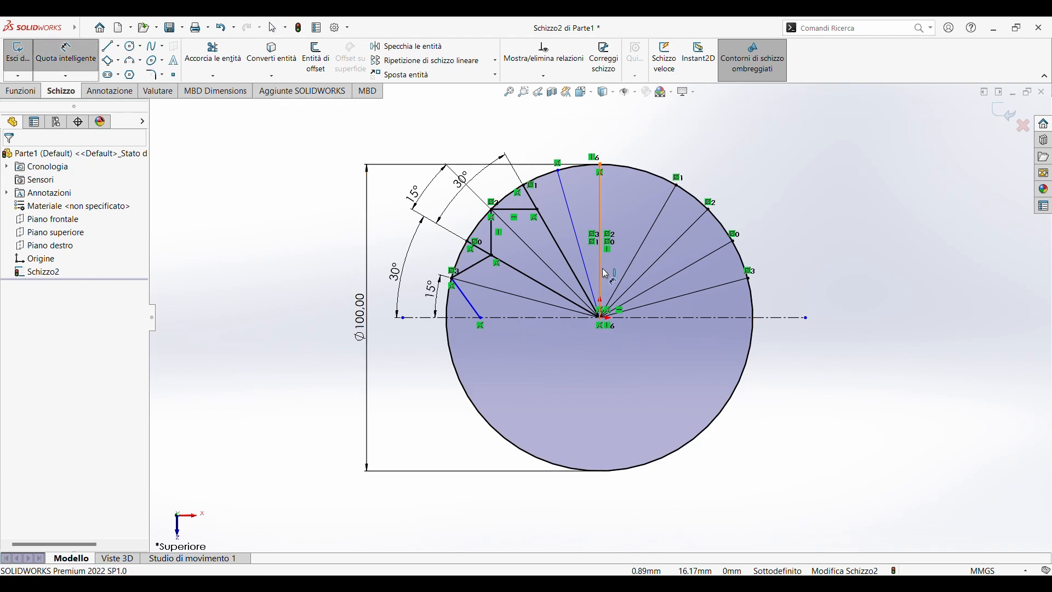
{"action": "left_click", "coordinate": [555, 241]}
{"action": "left_click", "coordinate": [574, 225]}
{"action": "left_click", "coordinate": [537, 134]}
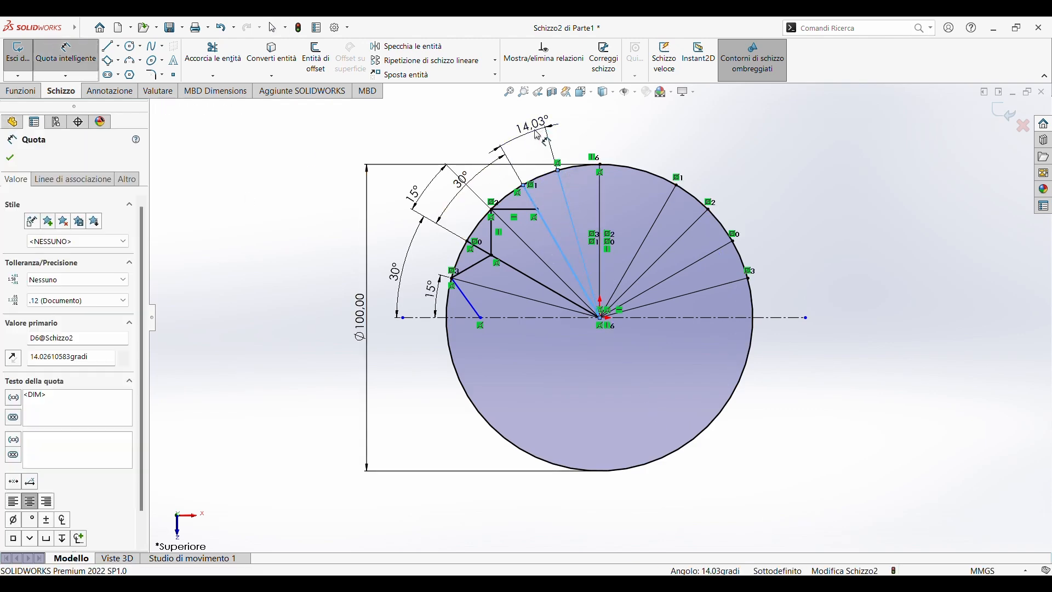
{"action": "type", "text": "15"}
{"action": "key", "text": "Return"}
{"action": "key", "text": "Escape"}
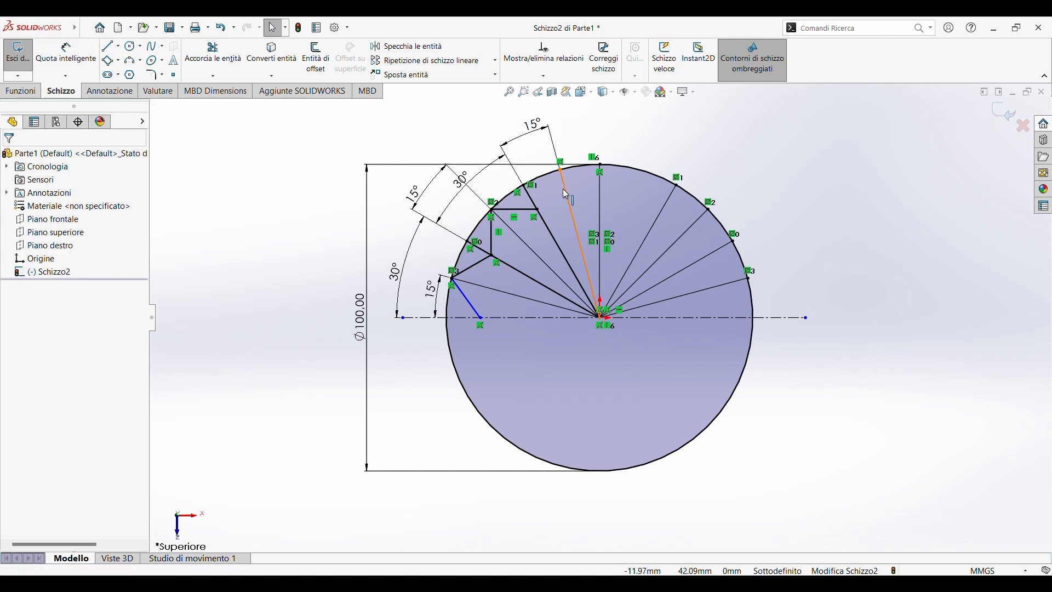
Mirror the steepest slanted radial line about the vertical line, keeping the original
{"action": "left_click", "coordinate": [566, 195]}
{"action": "left_click", "coordinate": [421, 48]}
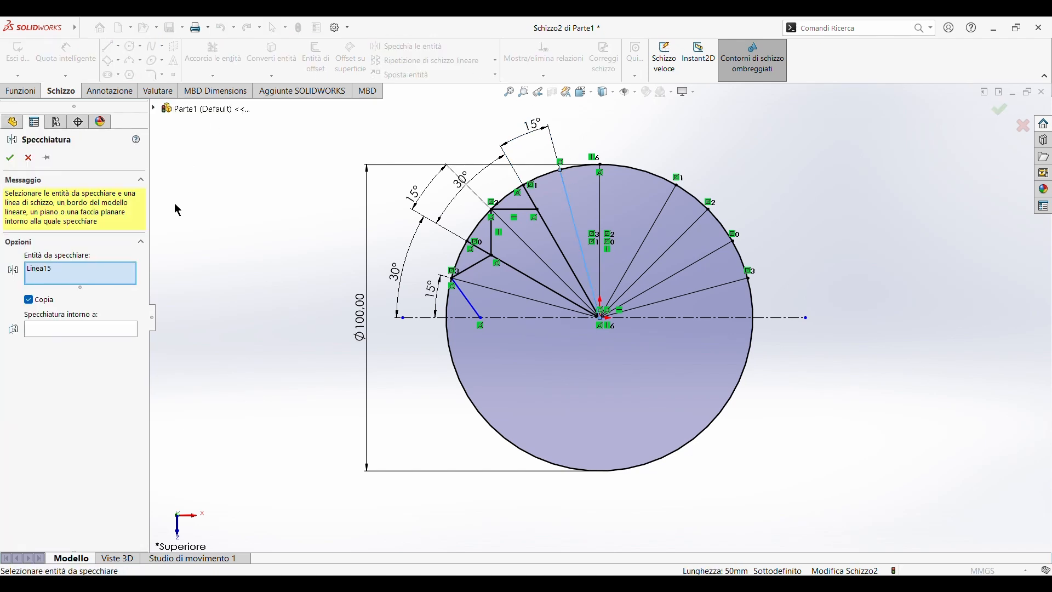
{"action": "left_click", "coordinate": [90, 333]}
{"action": "left_click", "coordinate": [603, 195]}
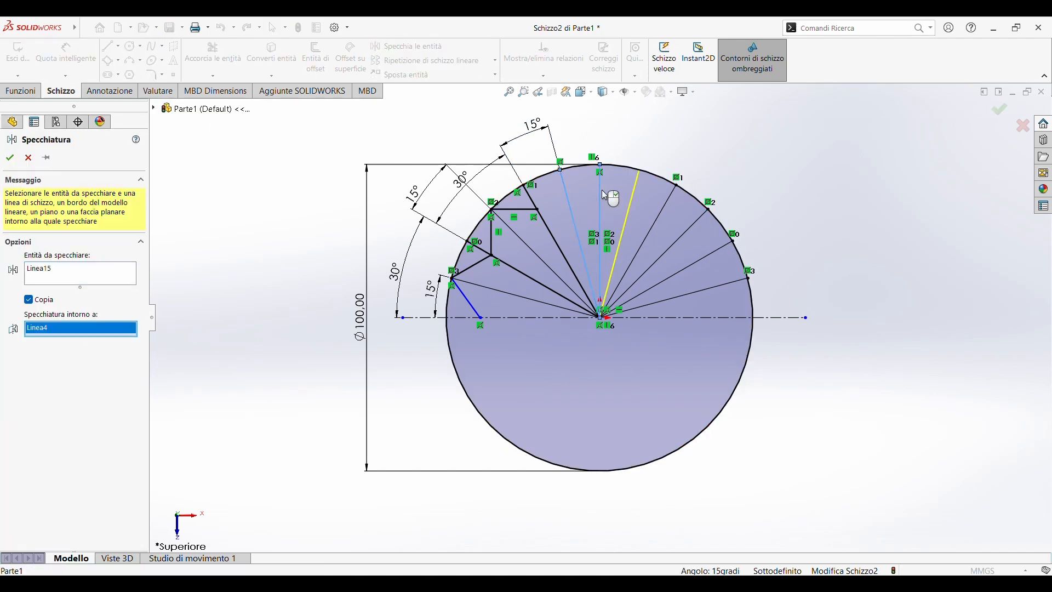
{"action": "left_click", "coordinate": [9, 158]}
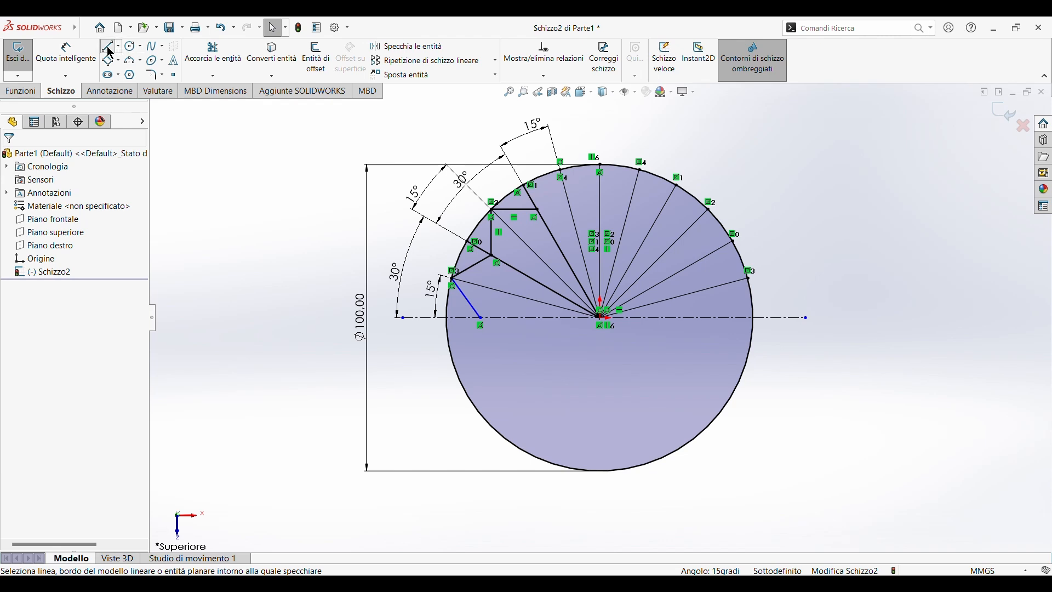
Draw a line about 14.9 mm long from the zigzag vertex on the 60° line to the outer end of the steepest slanted radial line
{"action": "left_click", "coordinate": [109, 48]}
{"action": "left_click", "coordinate": [537, 209]}
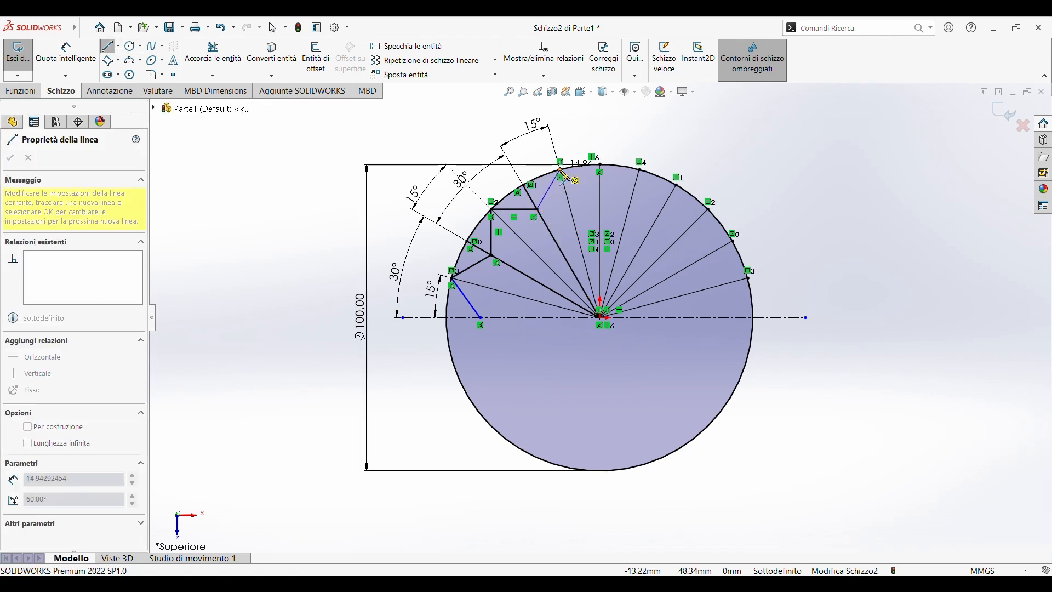
{"action": "left_click", "coordinate": [560, 170]}
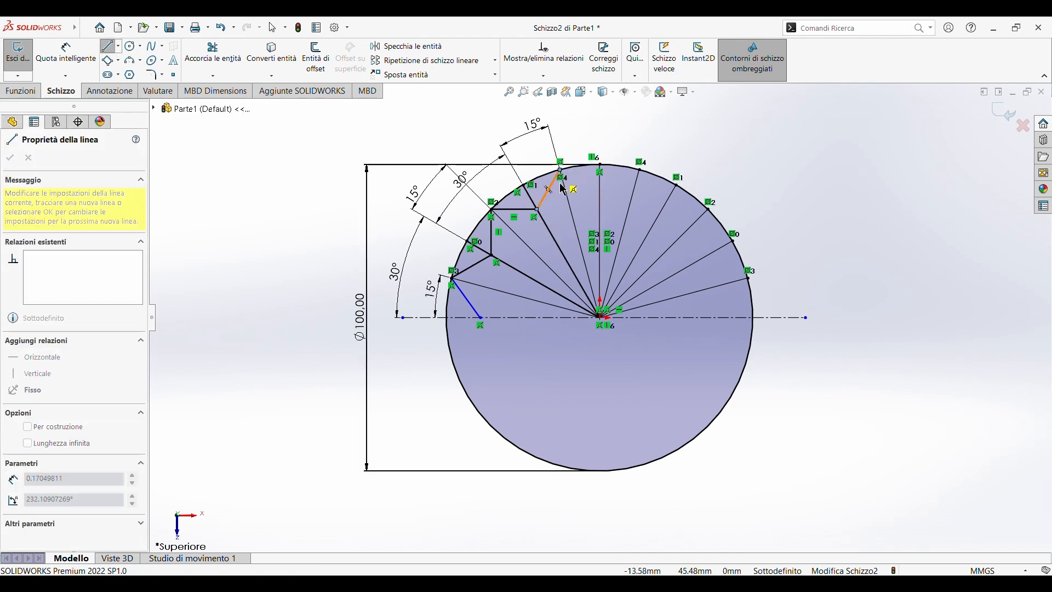
{"action": "key", "text": "Escape"}
{"action": "key", "text": "Escape"}
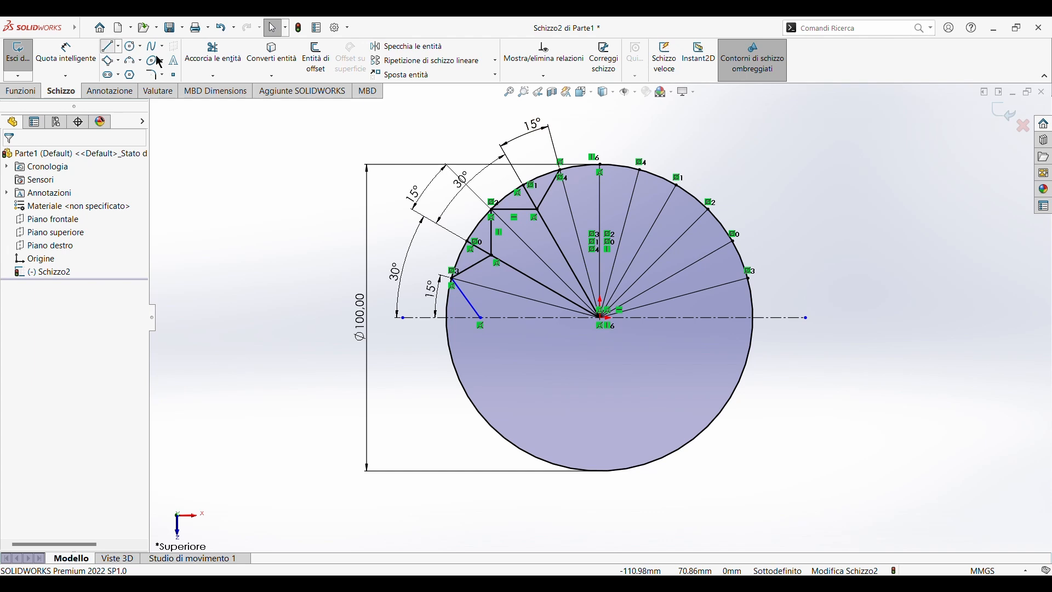
Draw a line about 13.9 mm long from the outer end of the steepest slanted radial line to the vertical line
{"action": "left_click", "coordinate": [108, 46]}
{"action": "left_click", "coordinate": [559, 170]}
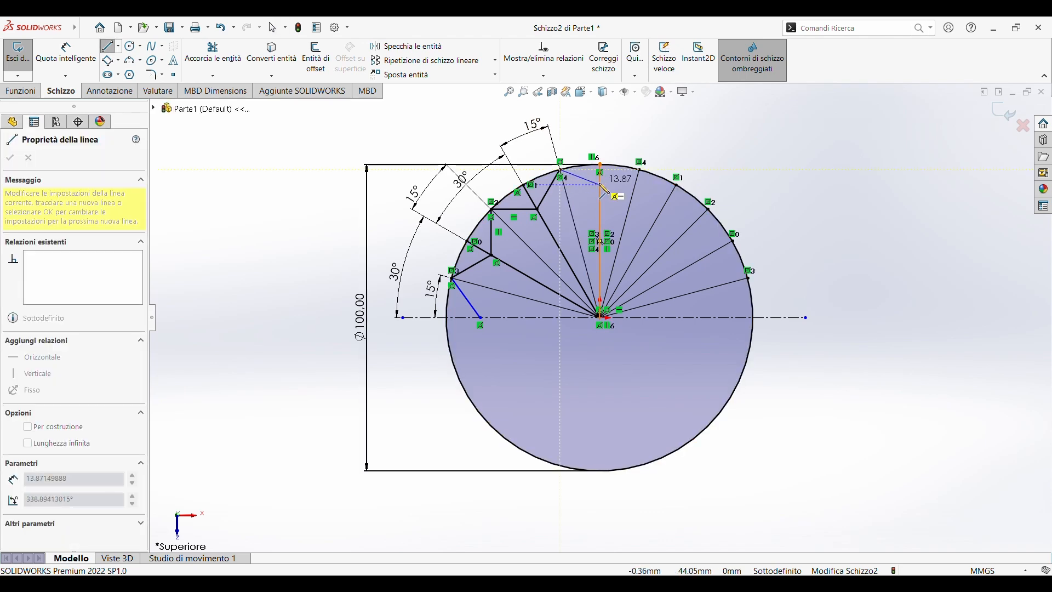
{"action": "left_click", "coordinate": [605, 186]}
{"action": "key", "text": "Escape"}
Dimension the distance from the zigzag's end on the horizontal centerline to the origin as 40 mm
{"action": "left_click", "coordinate": [62, 68]}
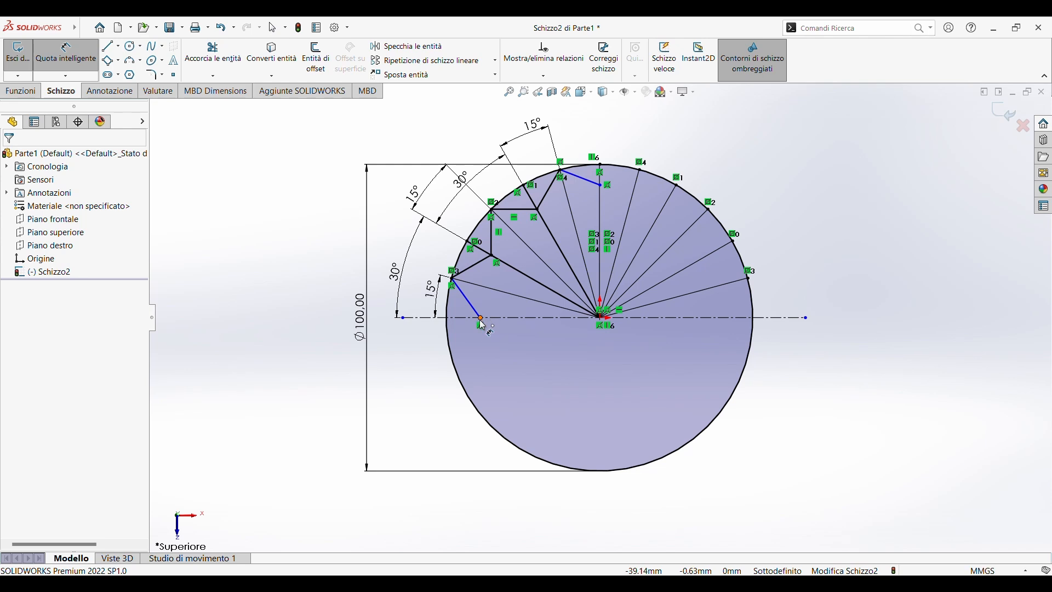
{"action": "left_click", "coordinate": [481, 318]}
{"action": "left_click", "coordinate": [449, 335]}
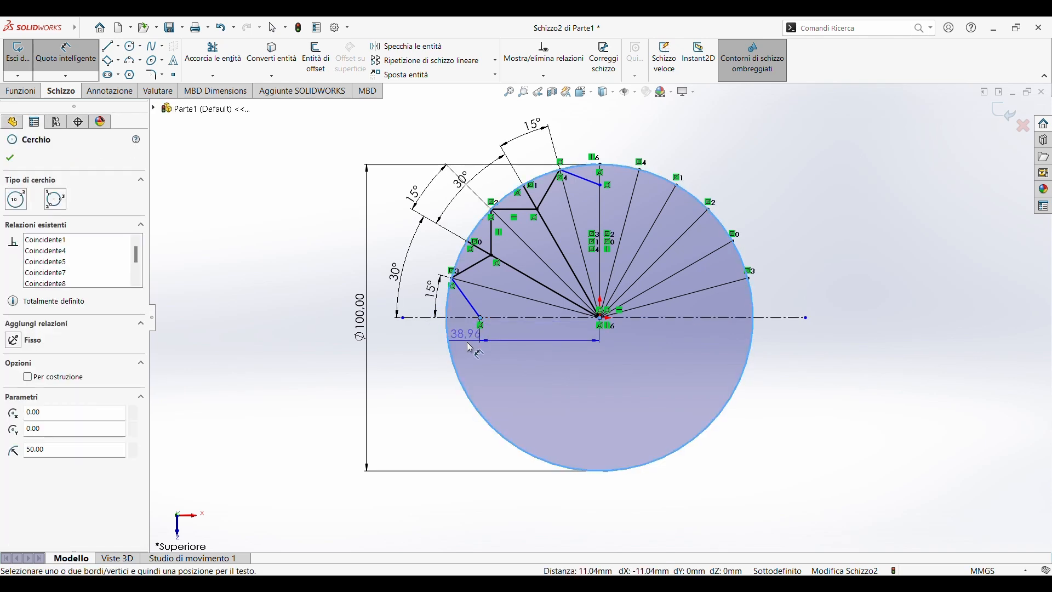
{"action": "left_click", "coordinate": [524, 354]}
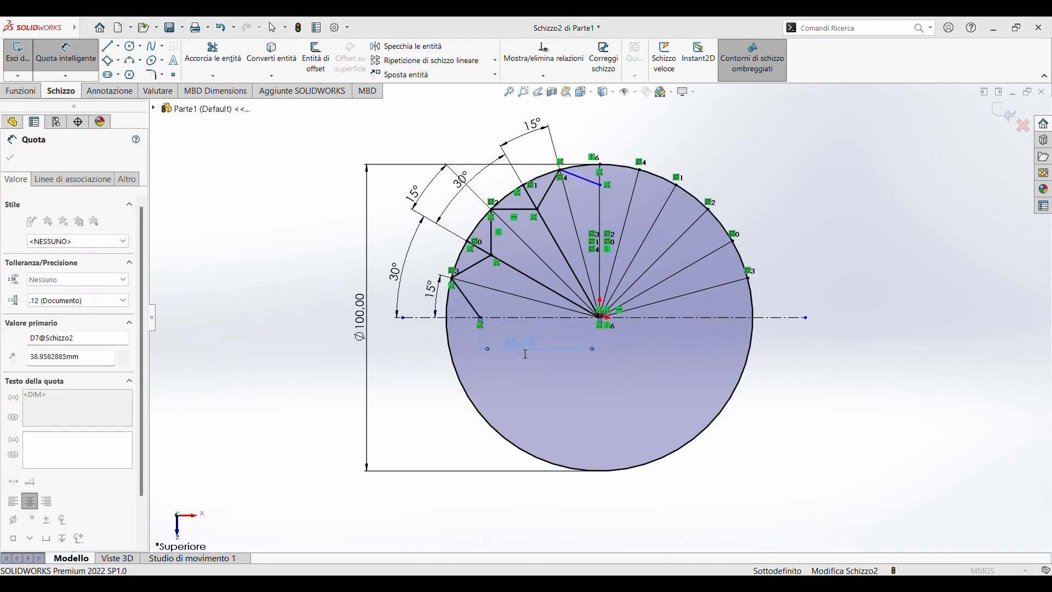
{"action": "type", "text": "40"}
{"action": "key", "text": "Return"}
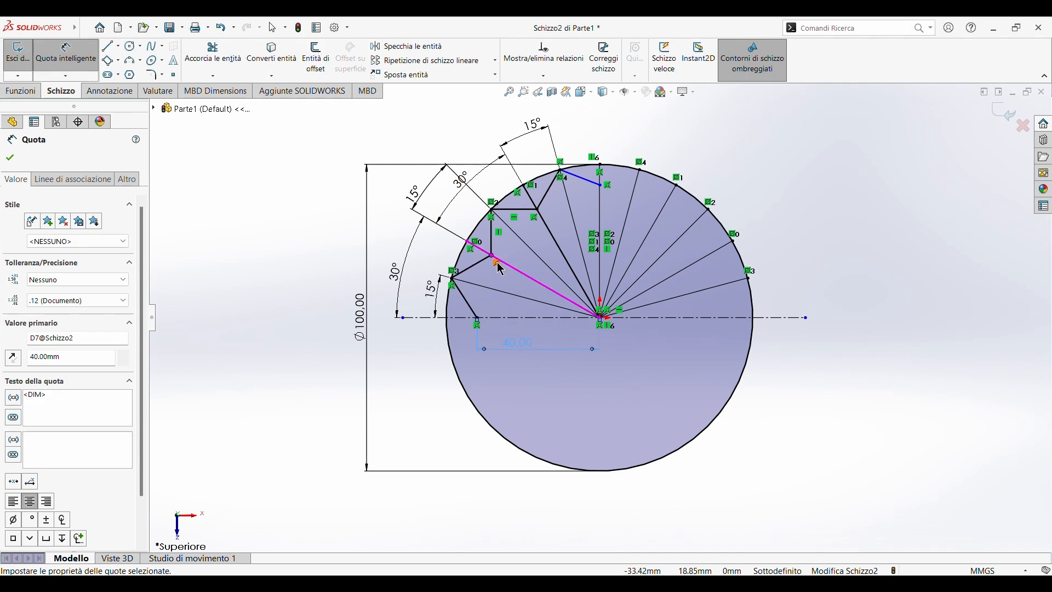
Try to dimension the distance from the zigzag vertex on the 30° radial line to the origin
{"action": "left_click", "coordinate": [494, 257]}
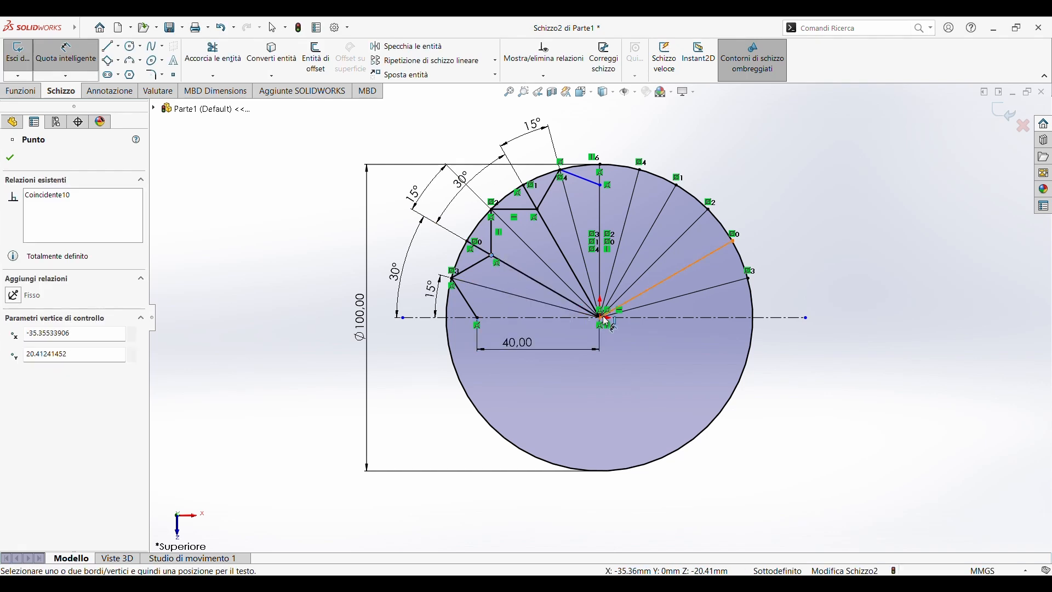
{"action": "left_click", "coordinate": [600, 319]}
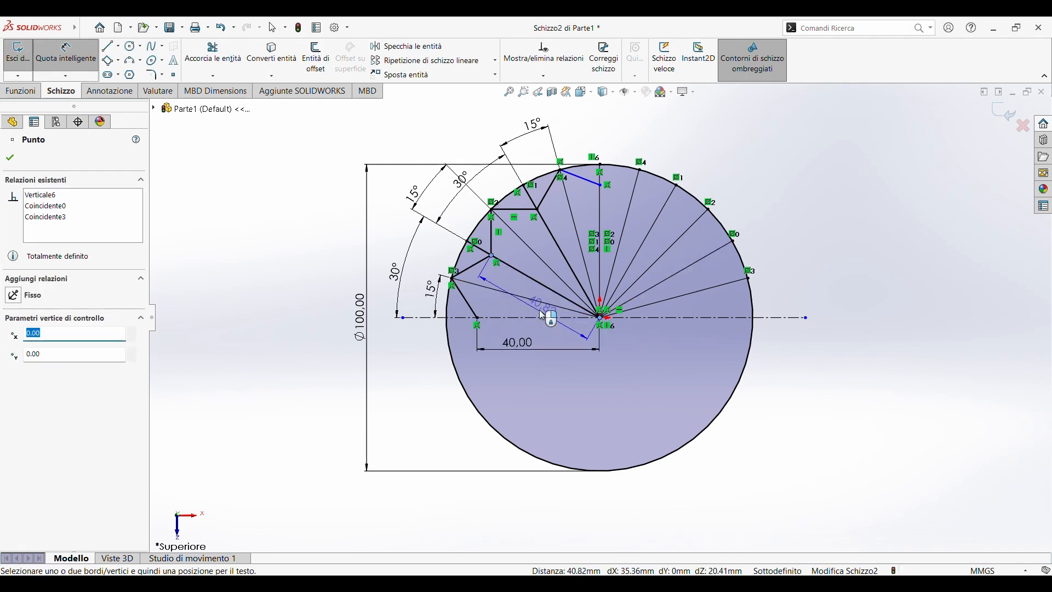
{"action": "key", "text": "Escape"}
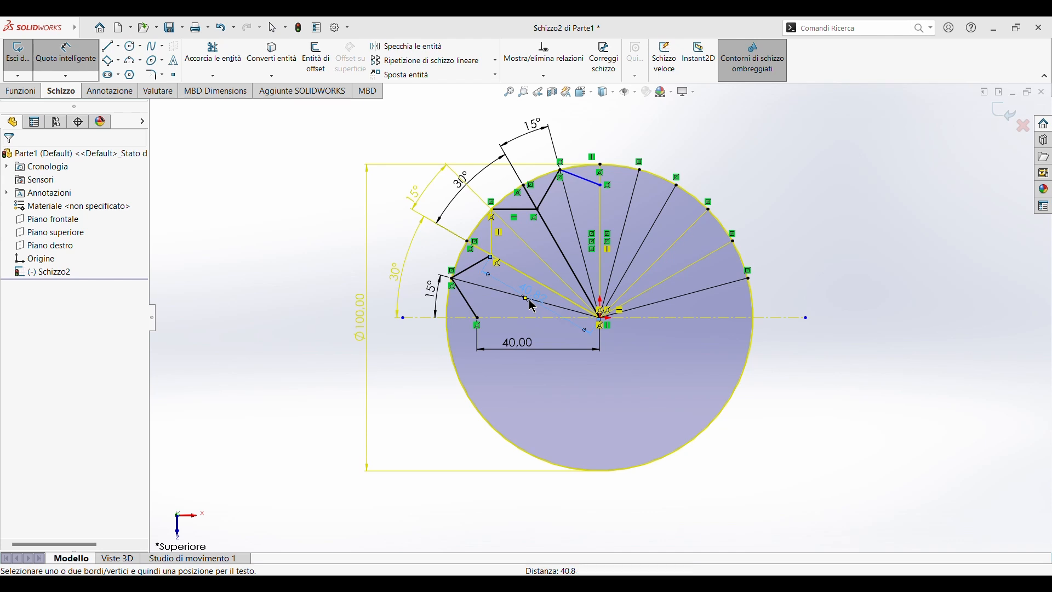
{"action": "key", "text": "Escape"}
Delete the coincident relation between the zigzag vertex and the 30° radial line
{"action": "left_click", "coordinate": [489, 257]}
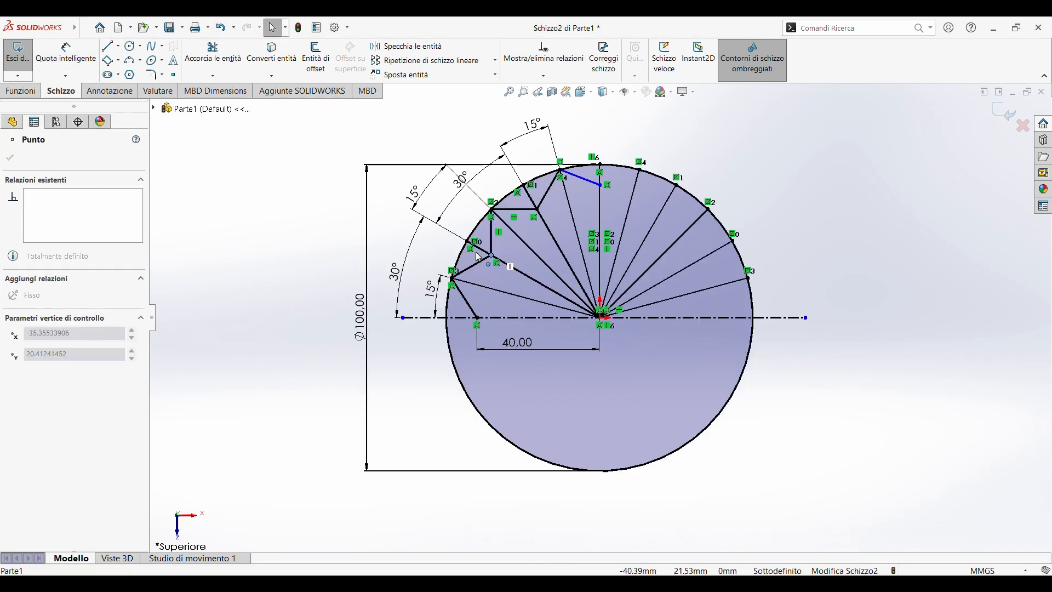
{"action": "left_click_drag", "start_coordinate": [441, 241], "coordinate": [472, 255]}
{"action": "left_click", "coordinate": [497, 264]}
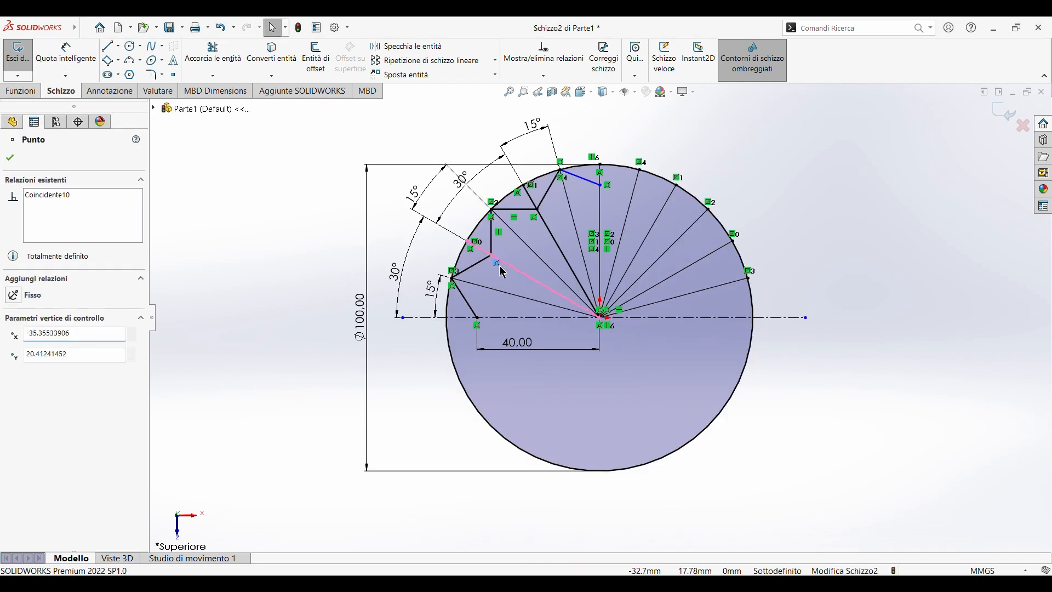
{"action": "key", "text": "Delete"}
Dimension the distance from the freed zigzag vertex near the 30° line to the origin as 40 mm
{"action": "left_click", "coordinate": [75, 59]}
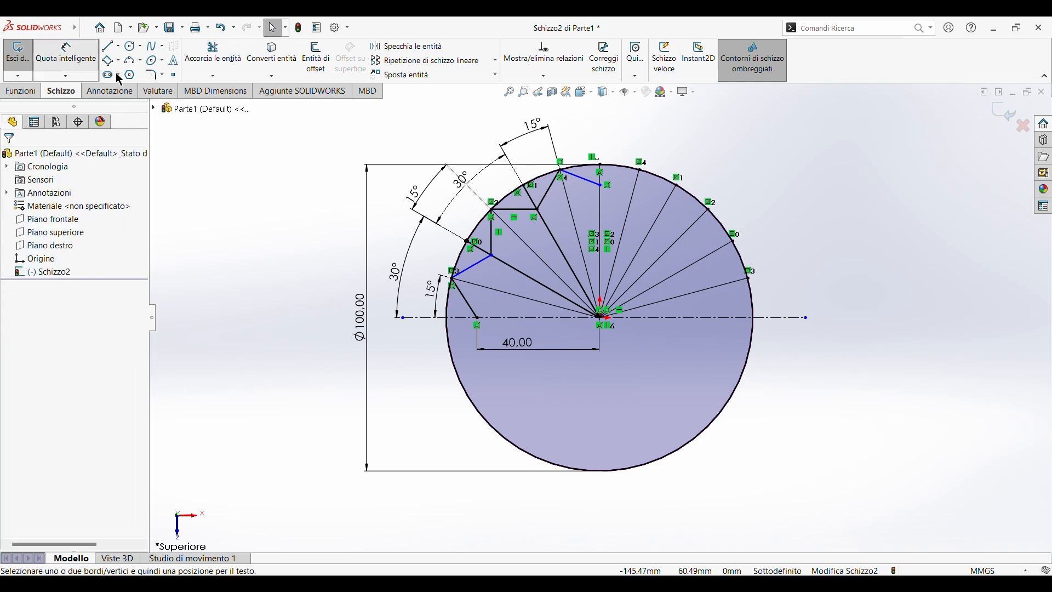
{"action": "left_click", "coordinate": [493, 257]}
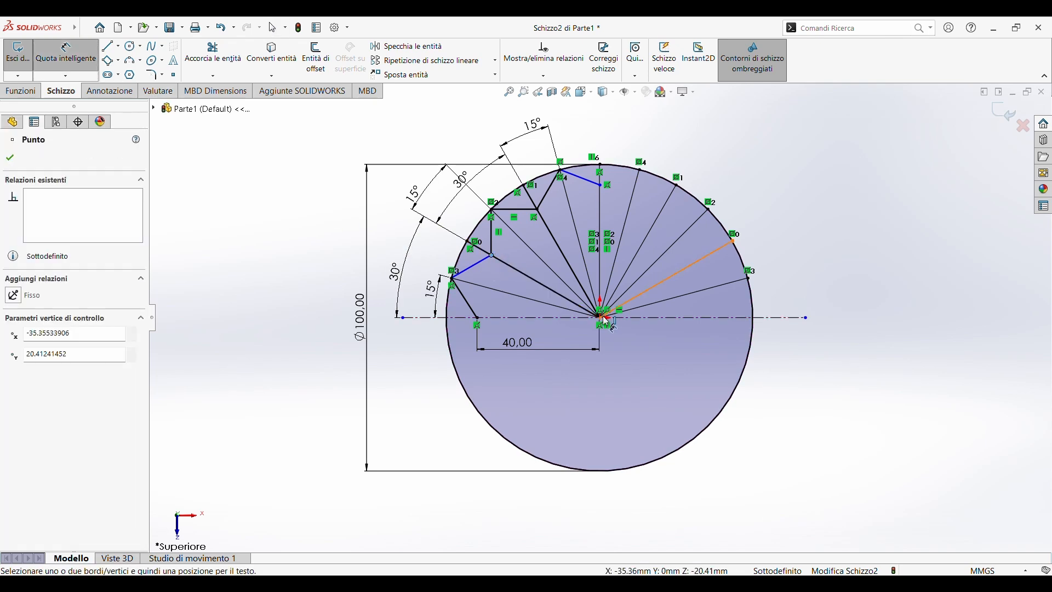
{"action": "left_click", "coordinate": [601, 318]}
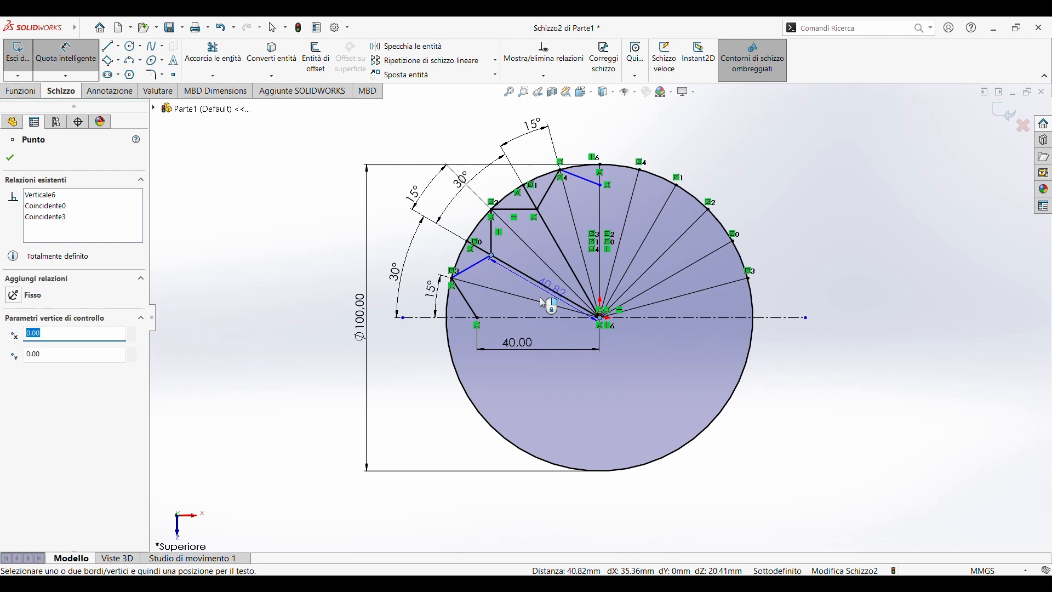
{"action": "left_click", "coordinate": [539, 303]}
{"action": "type", "text": "40.82482905mm"}
{"action": "key", "text": "Return"}
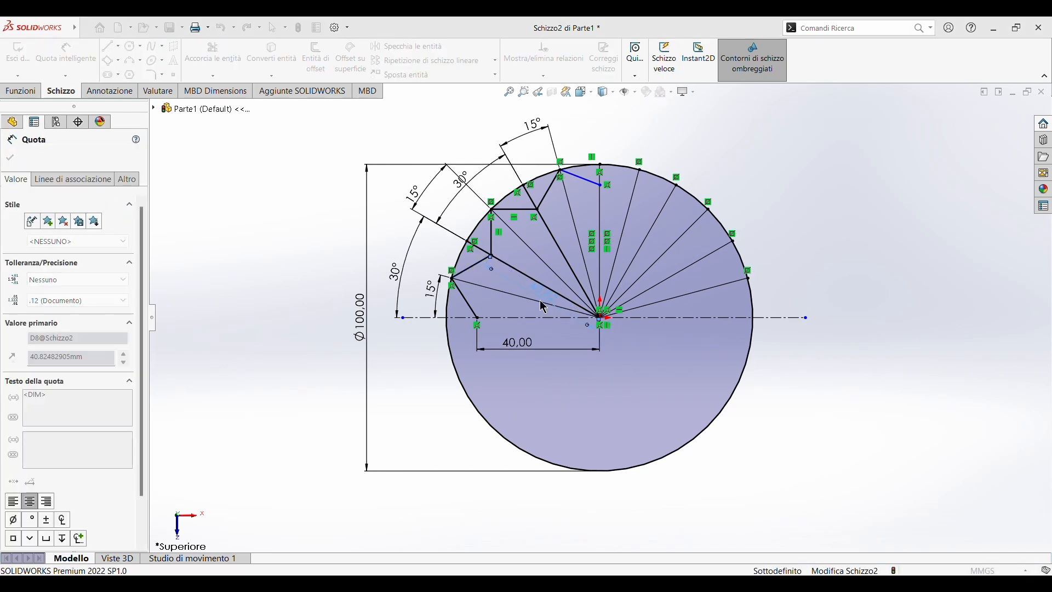
{"action": "key", "text": "Escape"}
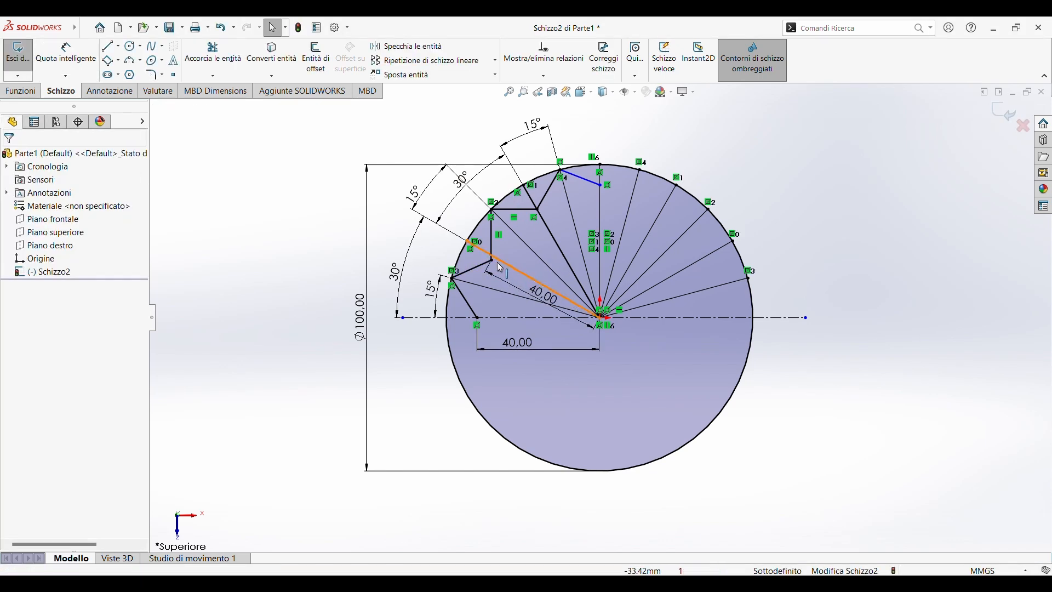
Delete the vertical zigzag line and make the free end of the adjoining lower segment coincident with the 30° radial line
{"action": "left_click", "coordinate": [493, 251]}
{"action": "key", "text": "Delete"}
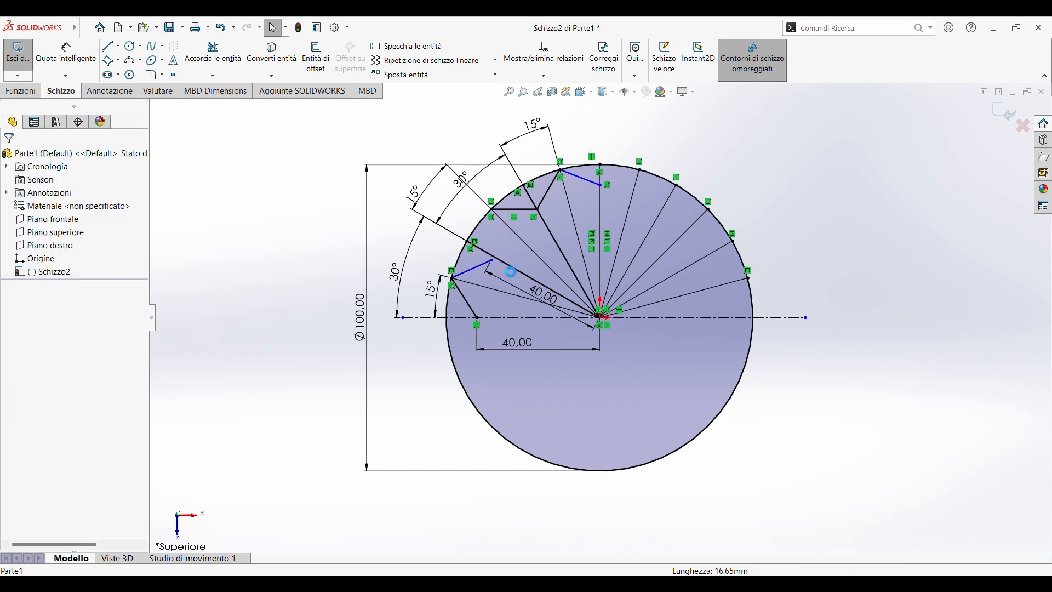
{"action": "left_click", "coordinate": [493, 263]}
{"action": "mouse_move", "coordinate": [492, 255]}
{"action": "left_mouse_down"}
{"action": "mouse_move", "coordinate": [492, 242]}
{"action": "mouse_move", "coordinate": [504, 257]}
{"action": "left_mouse_up"}
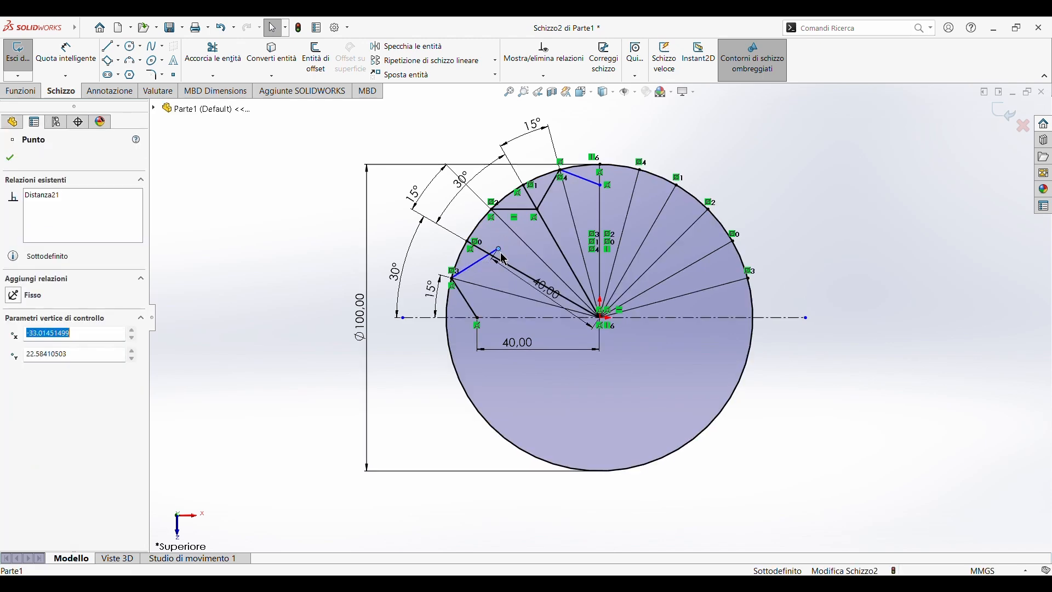
{"action": "left_click", "coordinate": [499, 263], "text": "ctrl"}
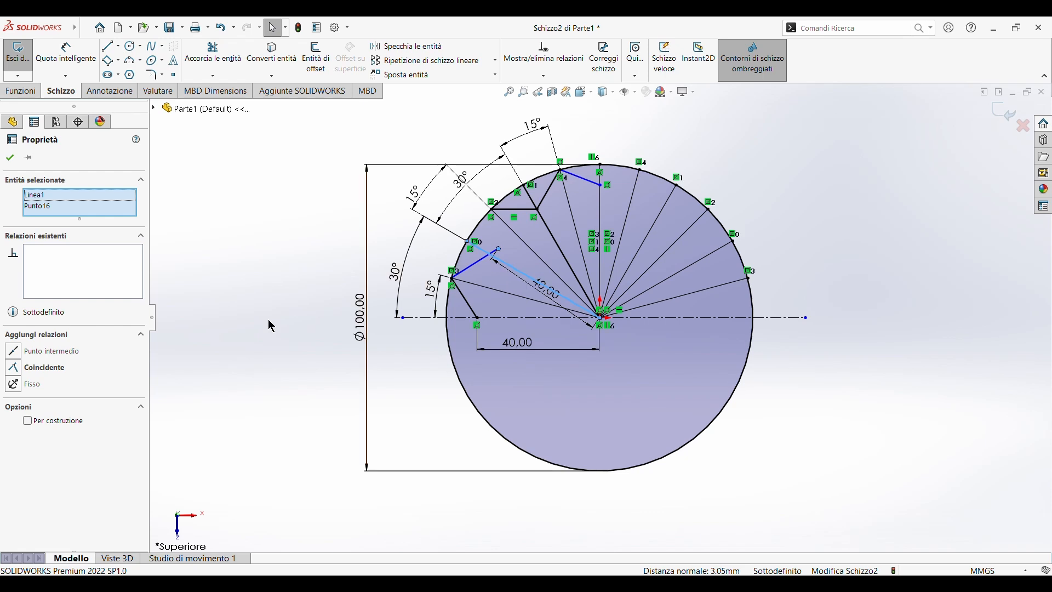
{"action": "left_click", "coordinate": [19, 374]}
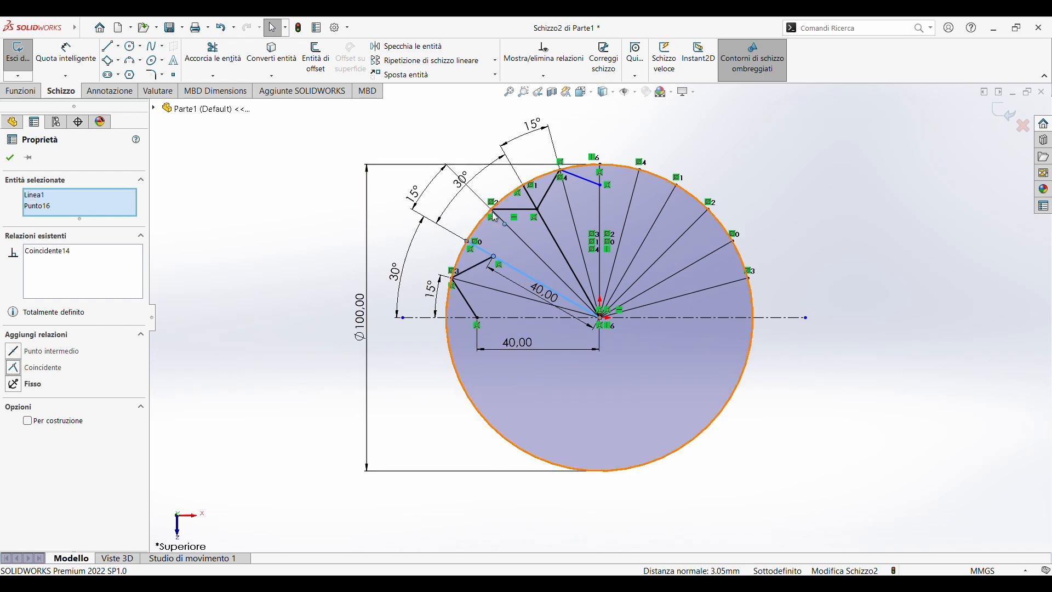
Draw a line from the outer end of the 45° radial line to the zigzag vertex on the 30° line
{"action": "key", "text": "Escape"}
{"action": "key", "text": "l"}
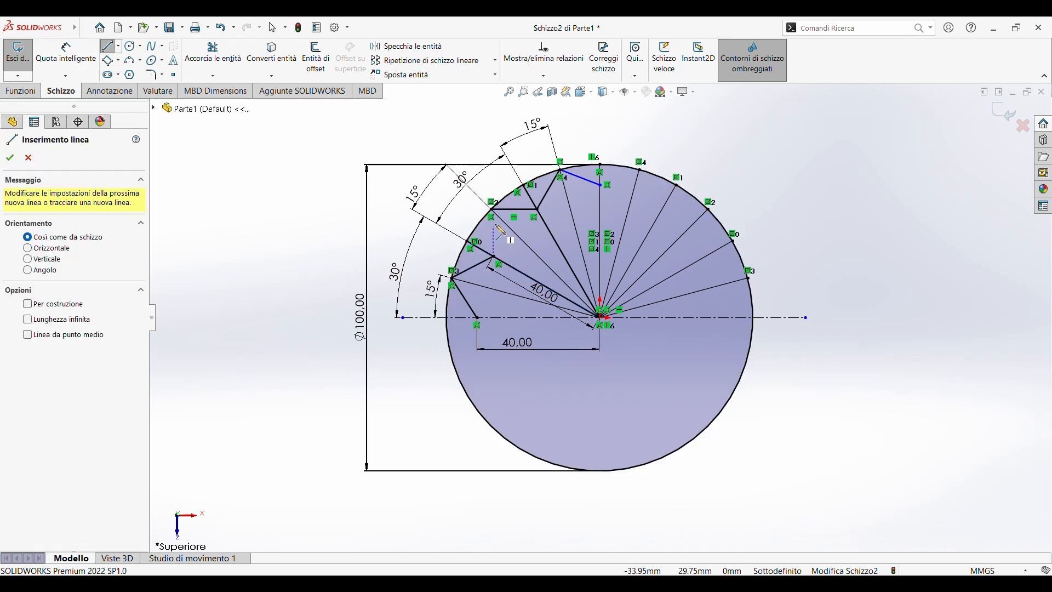
{"action": "left_click_drag", "start_coordinate": [491, 210], "coordinate": [494, 255]}
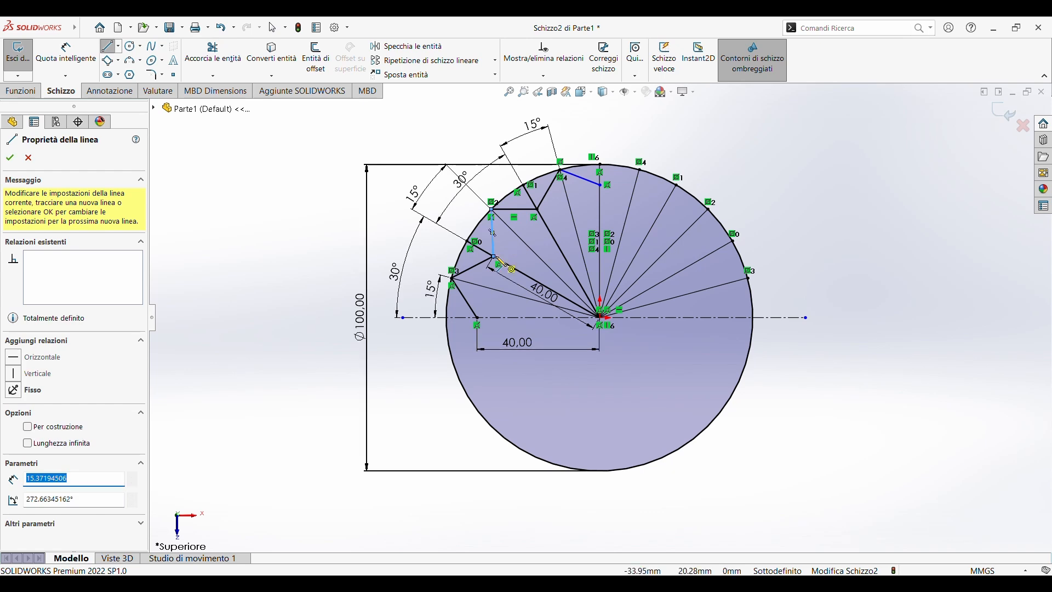
{"action": "left_click_drag", "start_coordinate": [530, 212], "coordinate": [539, 209]}
{"action": "key", "text": "Escape"}
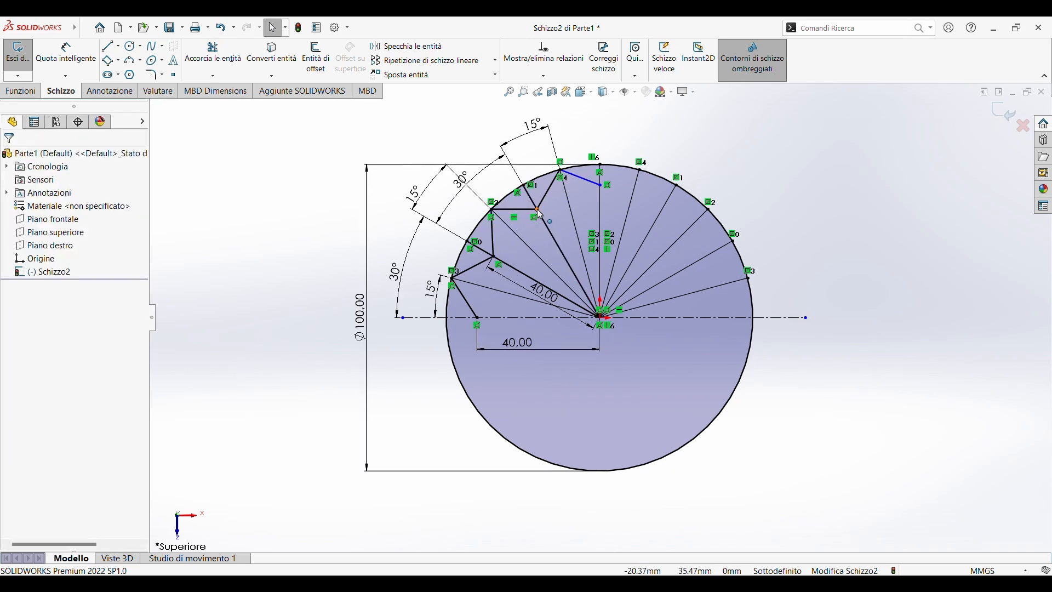
Delete the slanted line between the 60° line's zigzag vertex and the outer end of the steepest slanted radial line
{"action": "left_click", "coordinate": [537, 210]}
{"action": "left_click", "coordinate": [547, 192]}
{"action": "key", "text": "Delete"}
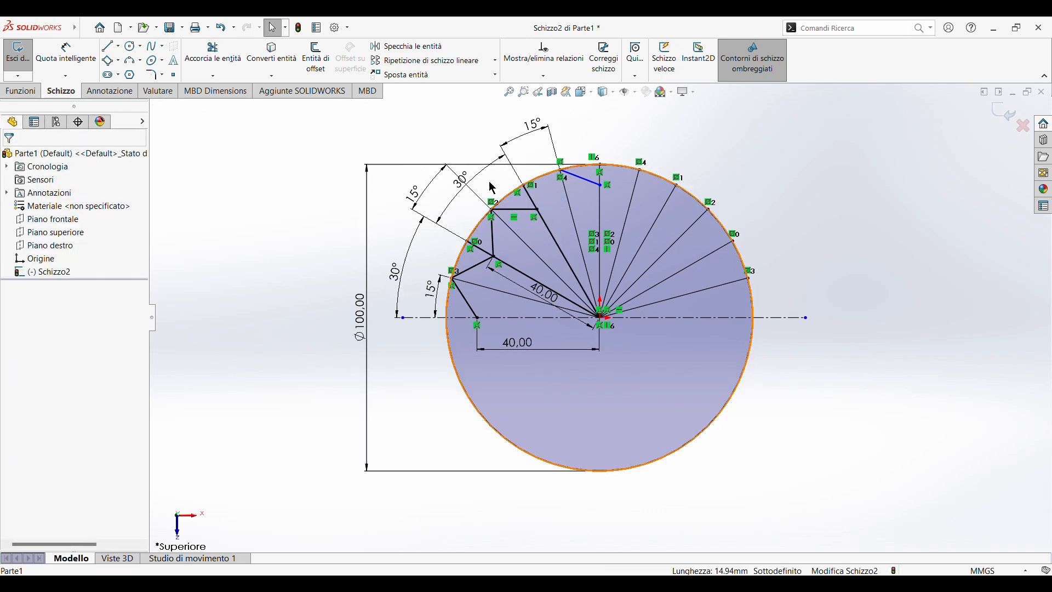
Try to dimension the distance from the horizontal zigzag line's end on the 60° line to the origin
{"action": "left_click", "coordinate": [66, 53]}
{"action": "left_click", "coordinate": [538, 210]}
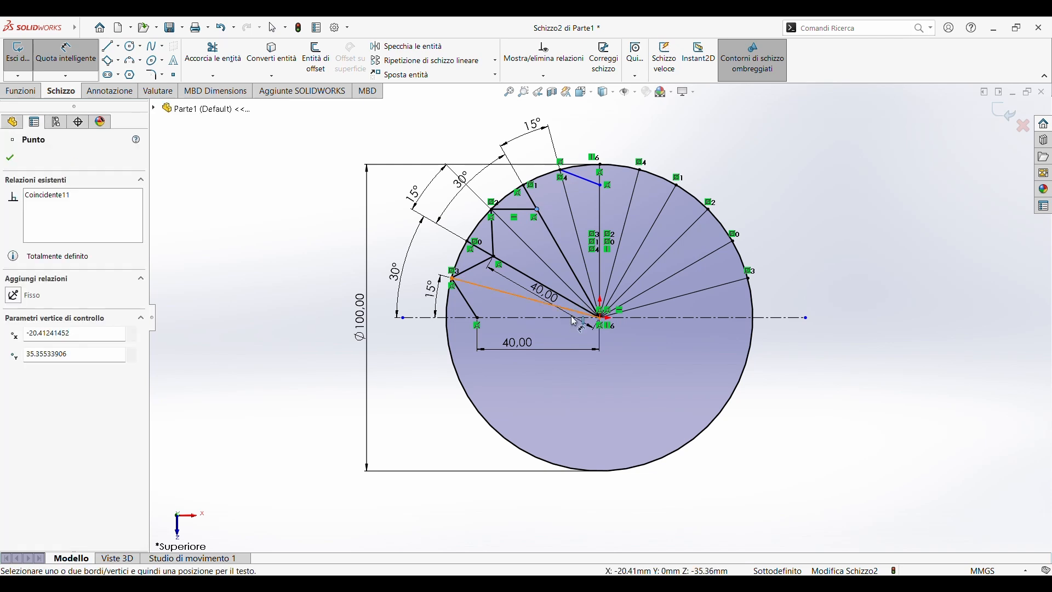
{"action": "left_click", "coordinate": [602, 323]}
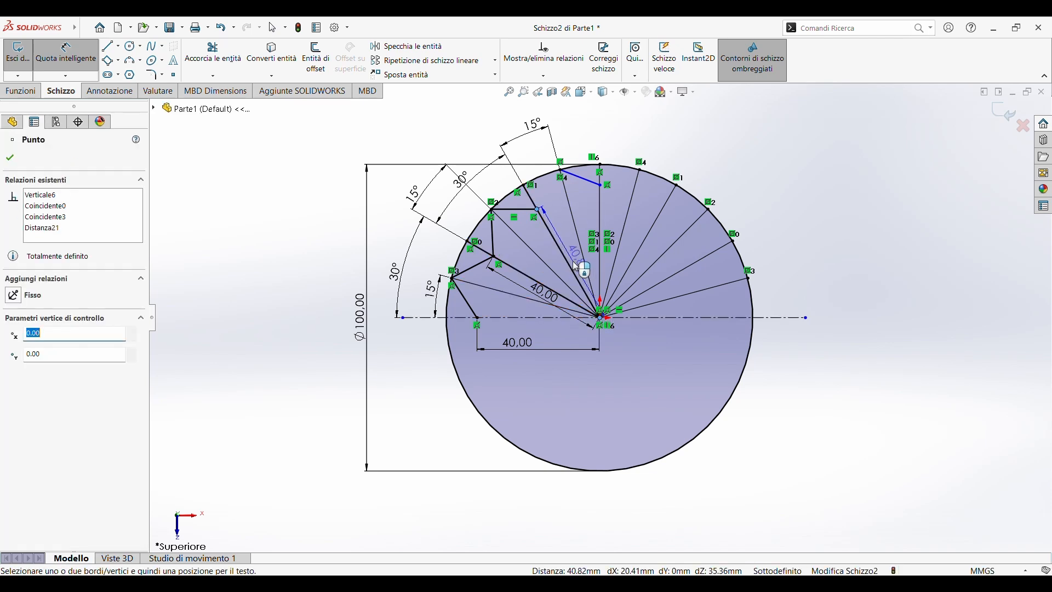
{"action": "key", "text": "Escape"}
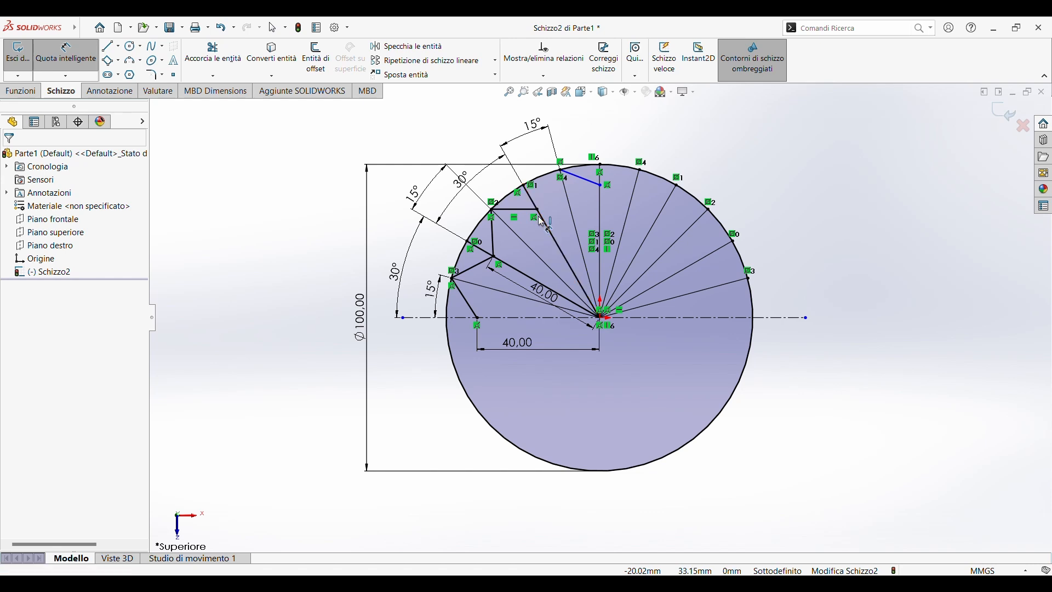
{"action": "key", "text": "Escape"}
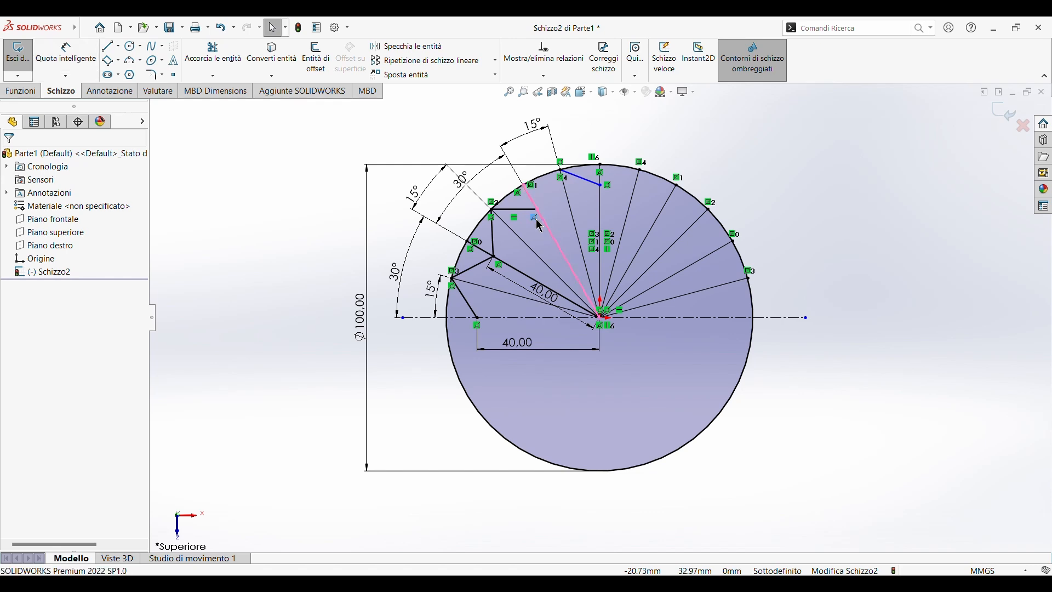
Remove the coincident relation between the horizontal zigzag line's end and the 60° line, and dimension that end 40 mm from the origin
{"action": "left_click", "coordinate": [65, 55]}
{"action": "left_click", "coordinate": [537, 209]}
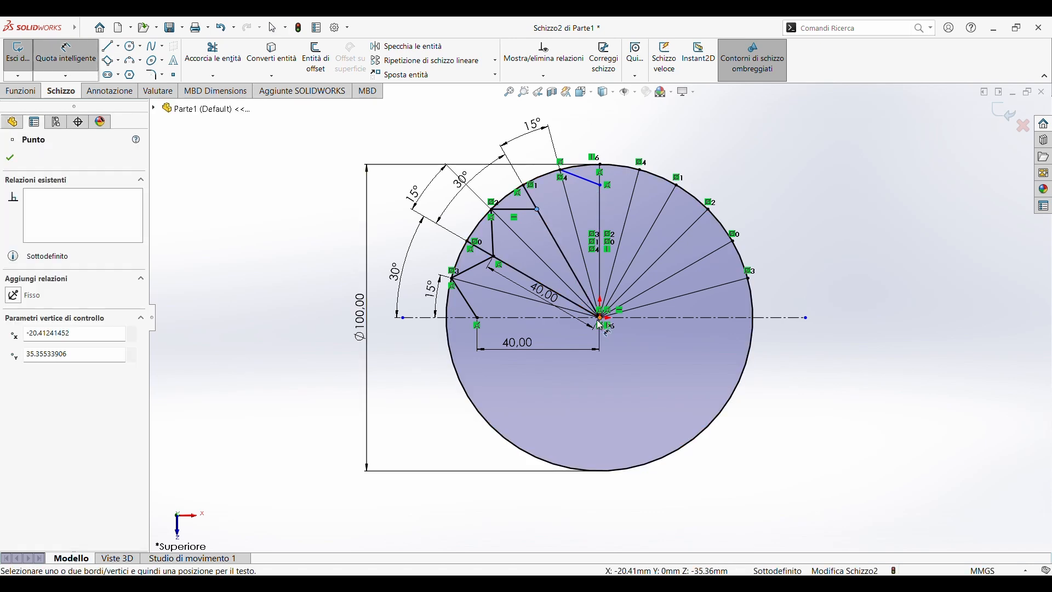
{"action": "left_click", "coordinate": [602, 316]}
{"action": "left_click", "coordinate": [567, 272]}
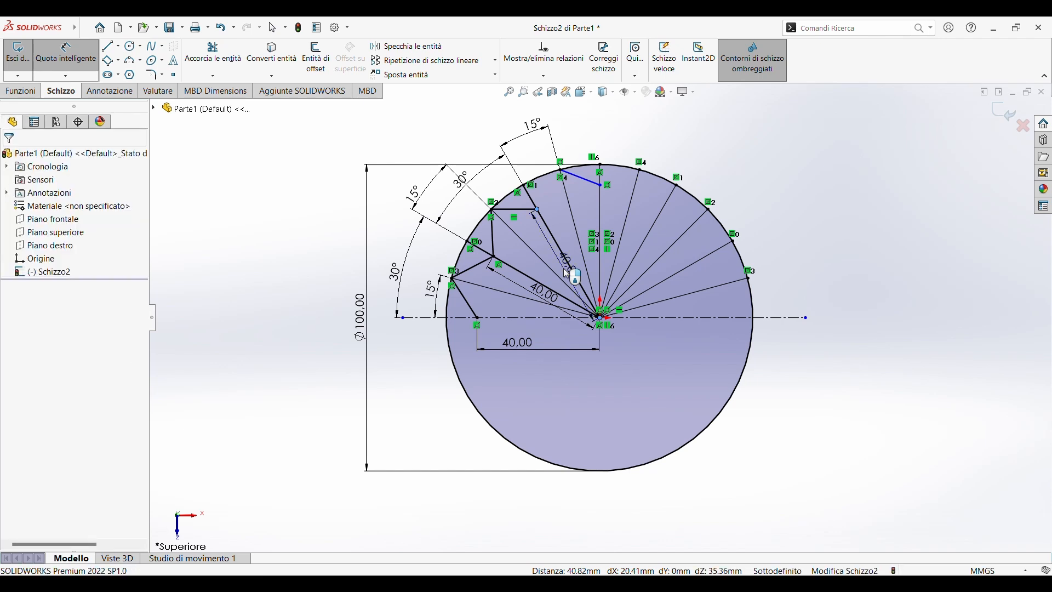
{"action": "key", "text": "Escape"}
{"action": "key", "text": "Escape"}
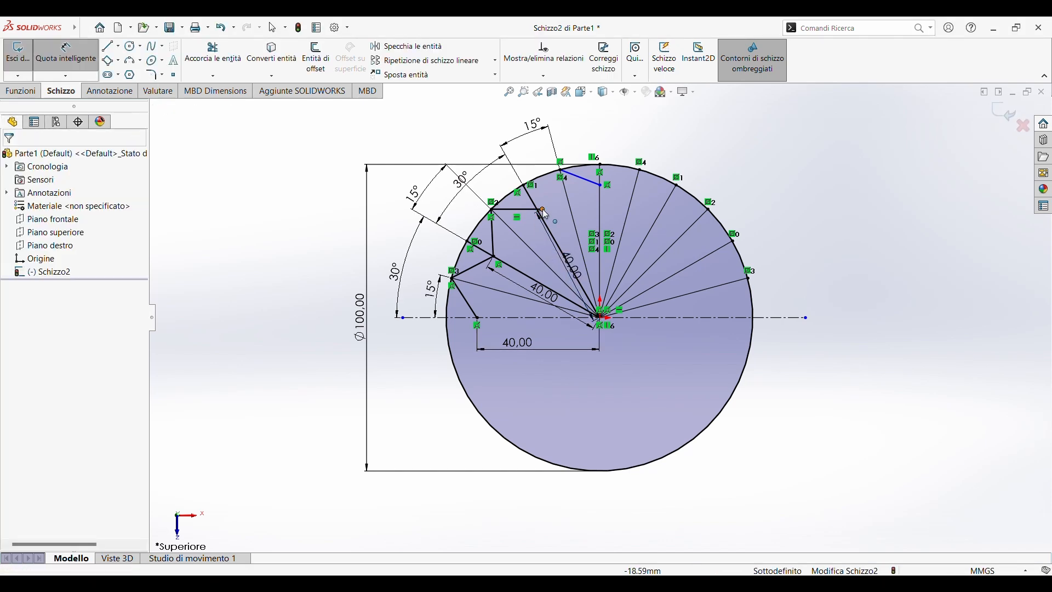
Add a coincident relation between the horizontal zigzag line's inner end and the 60° radial line
{"action": "left_click", "coordinate": [548, 226]}
{"action": "left_click", "coordinate": [542, 210], "text": "ctrl"}
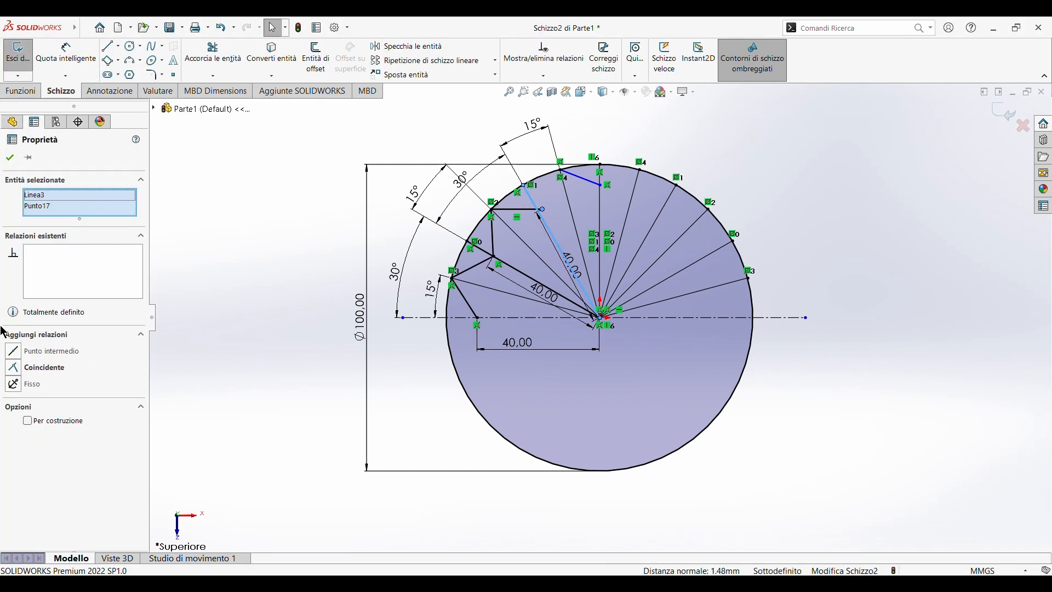
{"action": "left_click", "coordinate": [12, 368]}
{"action": "key", "text": "Escape"}
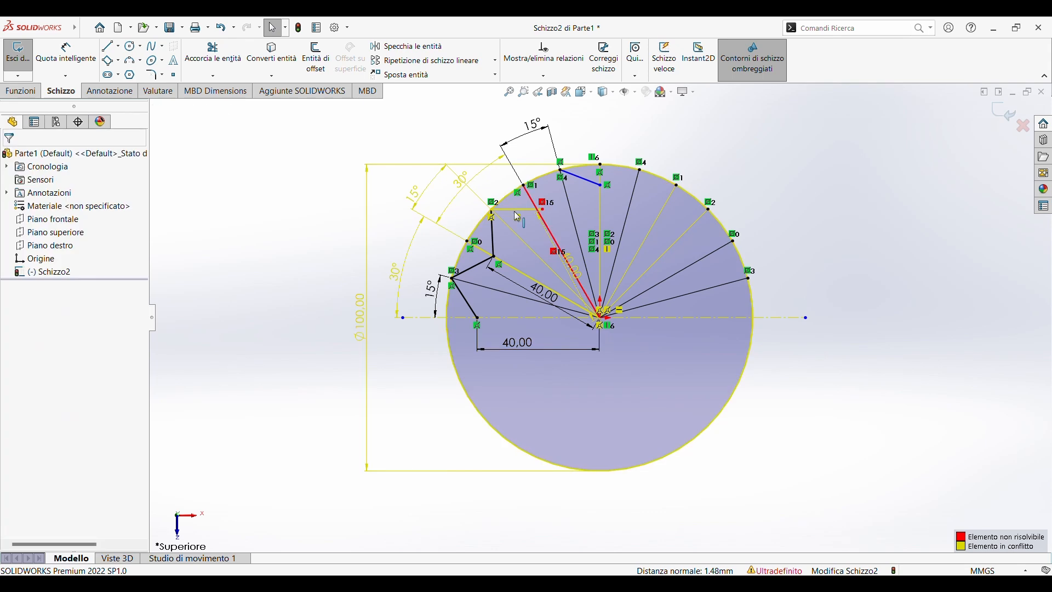
Undo the last coincident relations and delete the horizontal zigzag line between the 45° and 60° radial lines
{"action": "key", "text": "ctrl+z"}
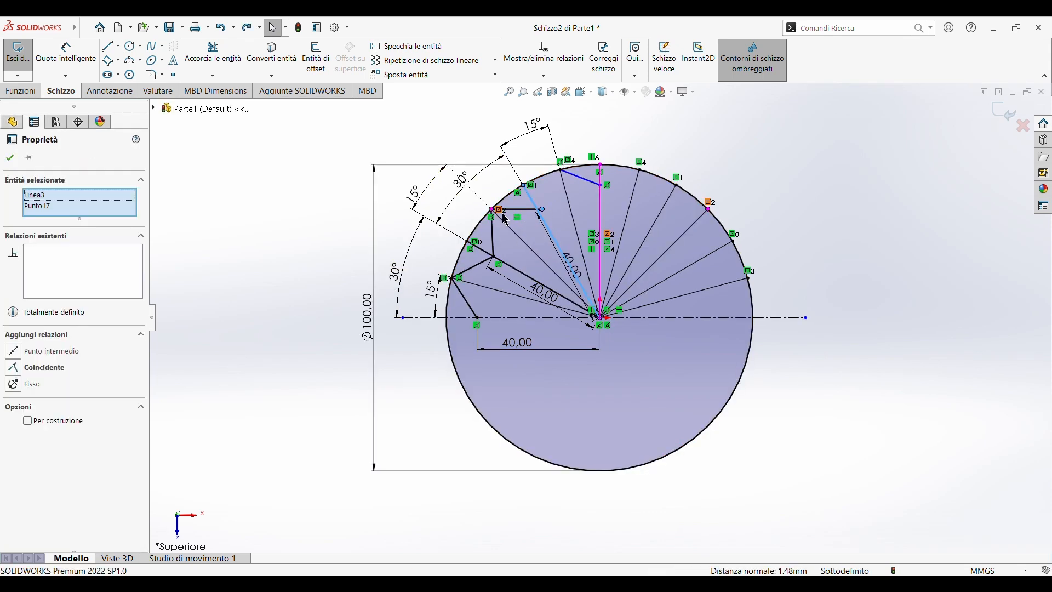
{"action": "key", "text": "ctrl+z"}
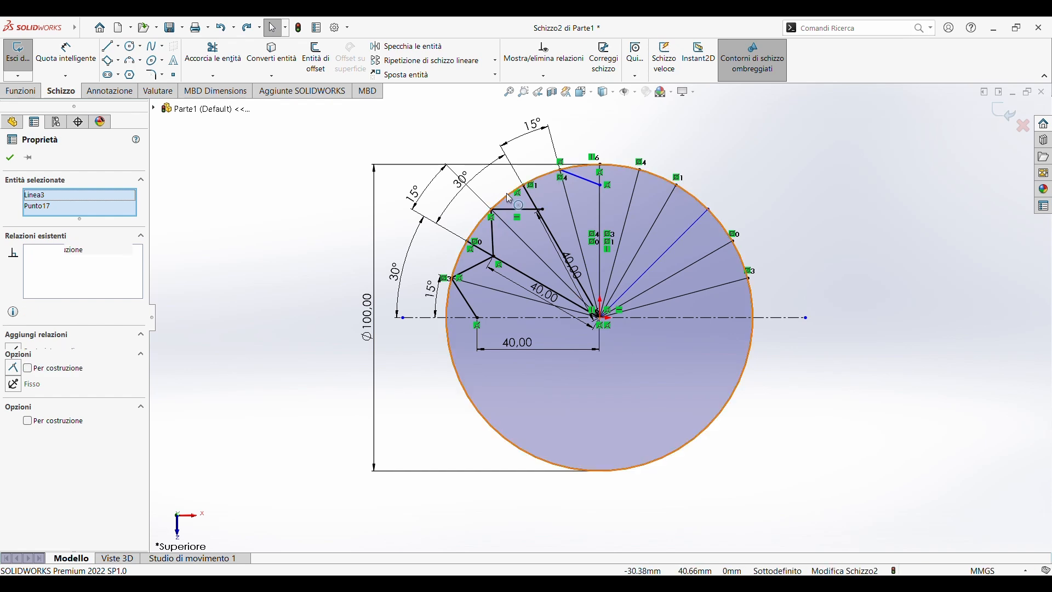
{"action": "left_click", "coordinate": [542, 209]}
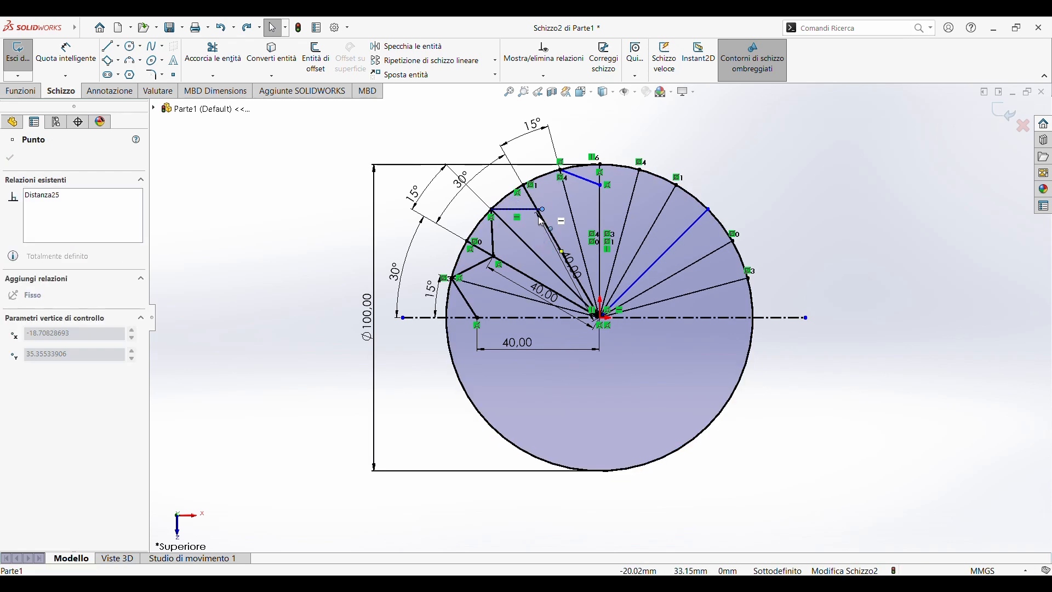
{"action": "left_click_drag", "start_coordinate": [538, 216], "coordinate": [538, 212]}
{"action": "key", "text": "Escape"}
{"action": "left_click", "coordinate": [503, 214]}
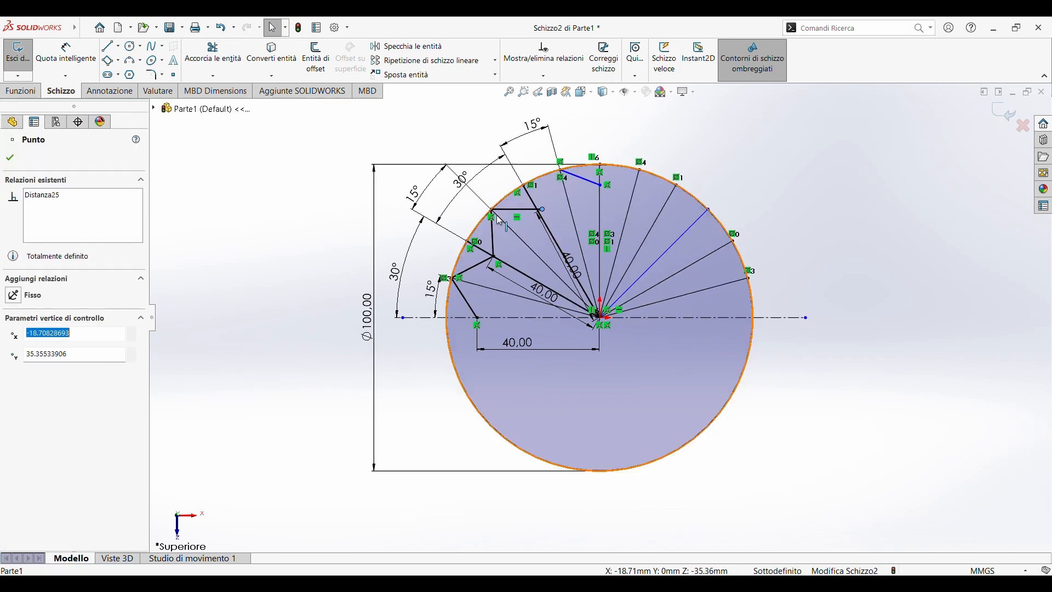
{"action": "left_click", "coordinate": [515, 210]}
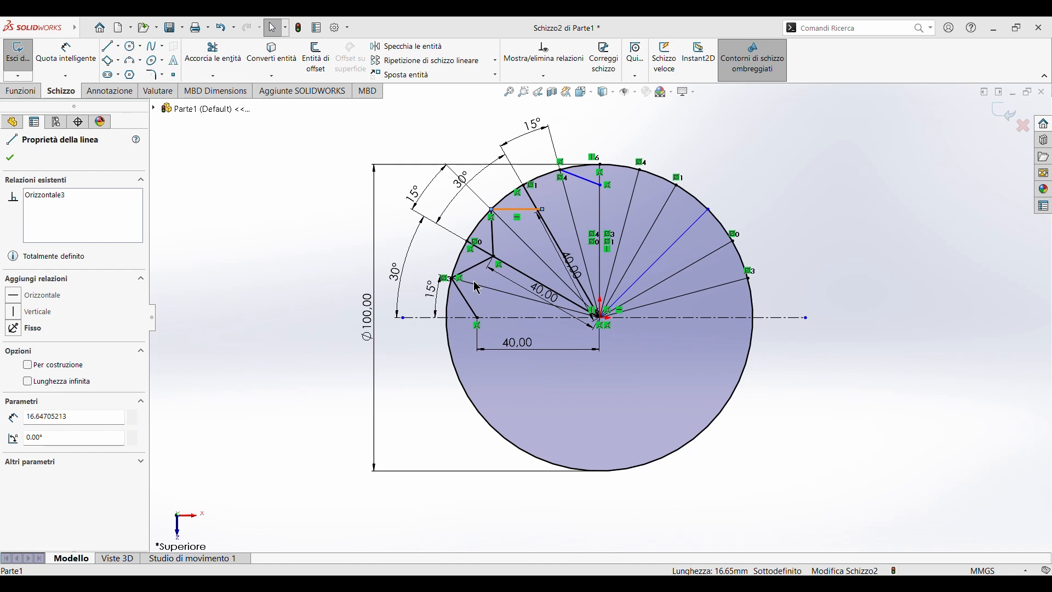
{"action": "key", "text": "Delete"}
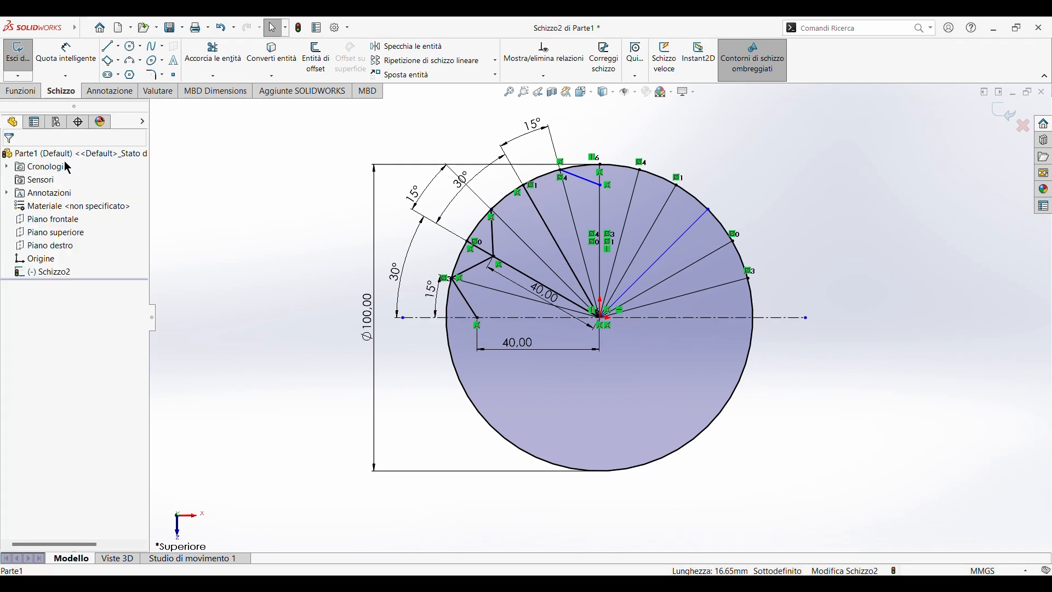
Draw two connected zigzag lines from the 45° line's outer end to the 60° line and on to the 75° line's outer end
{"action": "left_click", "coordinate": [107, 49]}
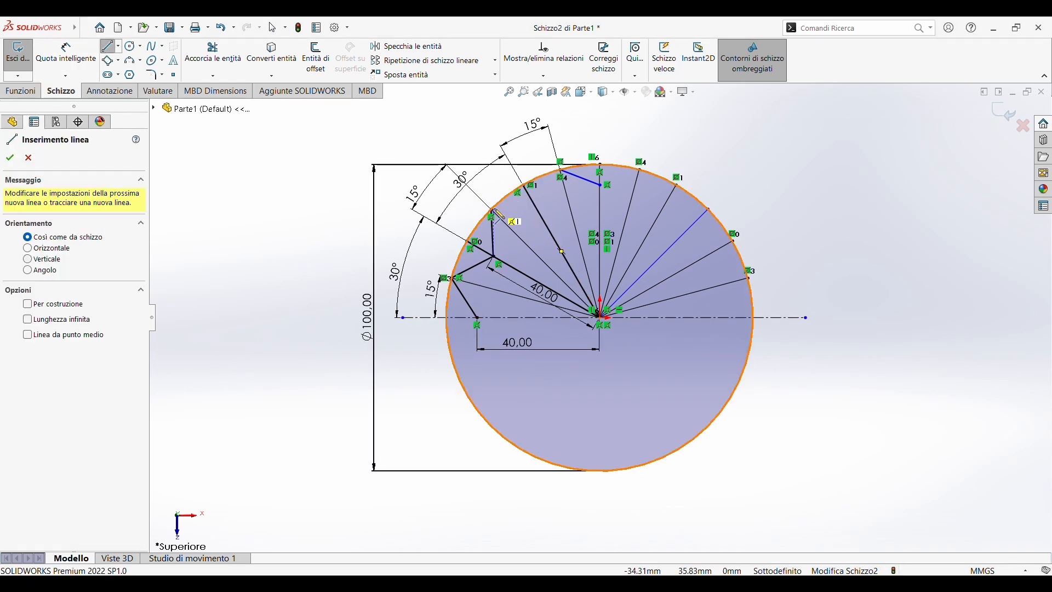
{"action": "key", "text": "Escape"}
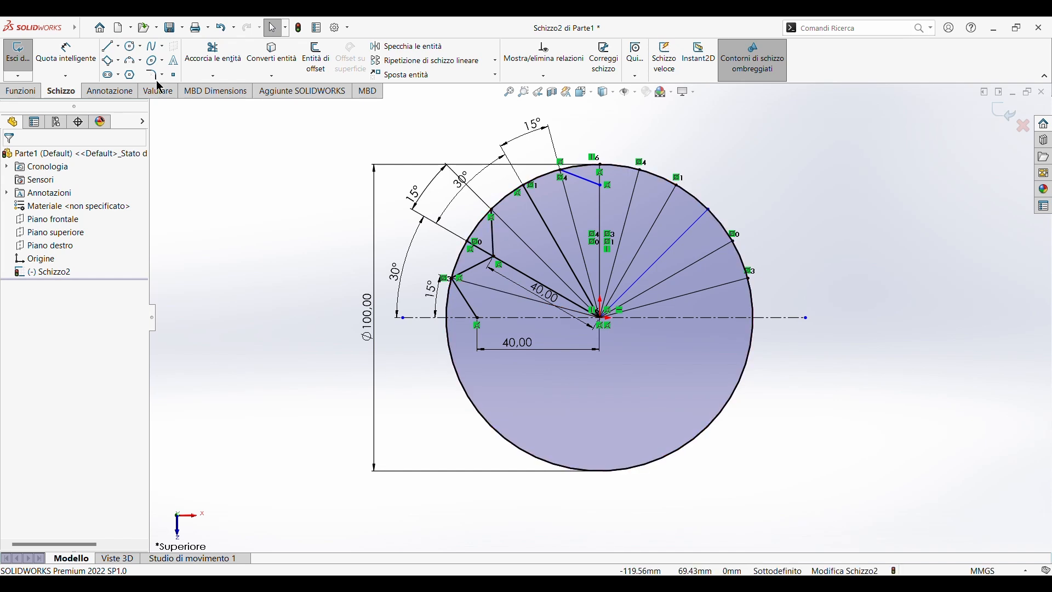
{"action": "left_click", "coordinate": [110, 48]}
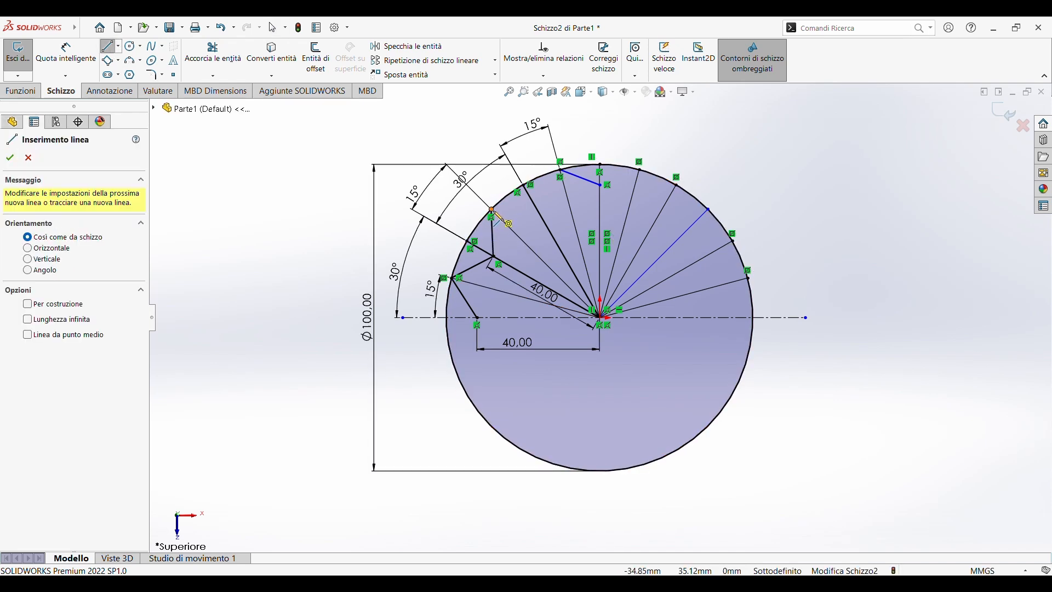
{"action": "left_click", "coordinate": [492, 213]}
{"action": "left_click", "coordinate": [541, 216]}
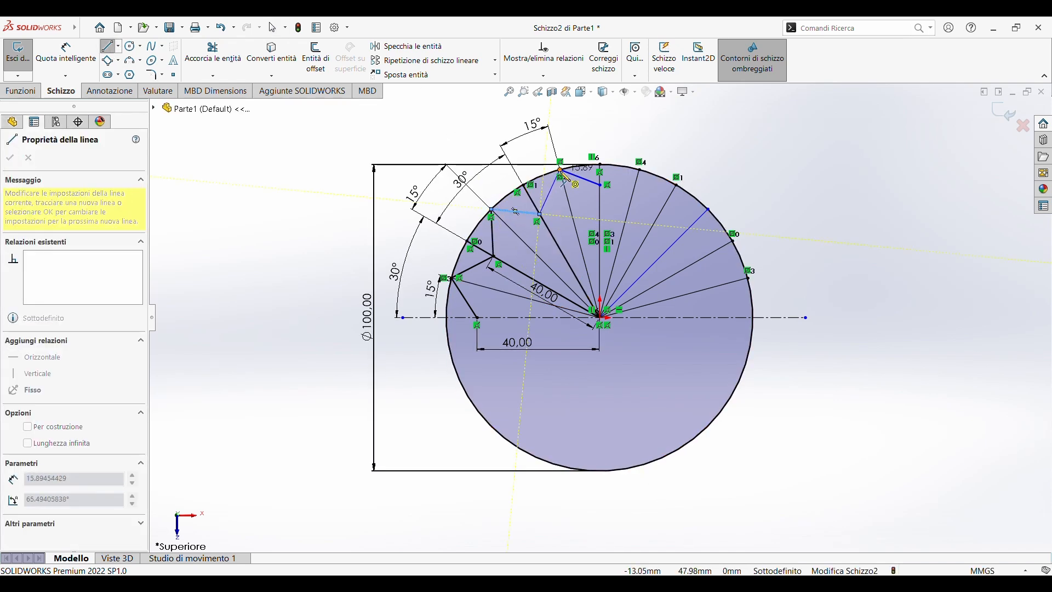
{"action": "left_click", "coordinate": [561, 171]}
{"action": "key", "text": "Escape"}
Dimension the new zigzag vertex on the 60° line 40 mm from the origin
{"action": "left_click", "coordinate": [79, 57]}
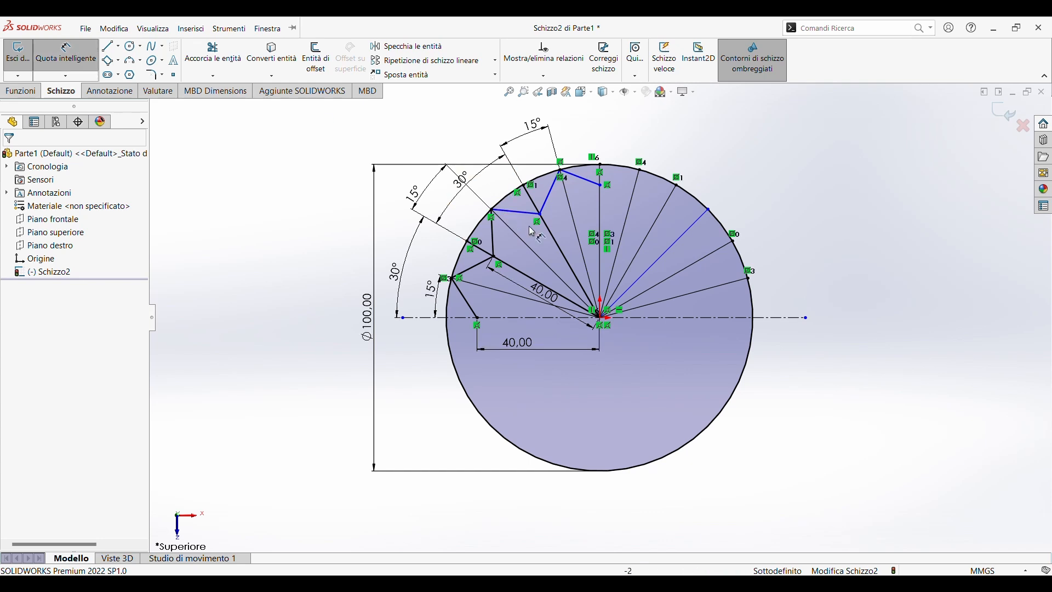
{"action": "left_click", "coordinate": [543, 217]}
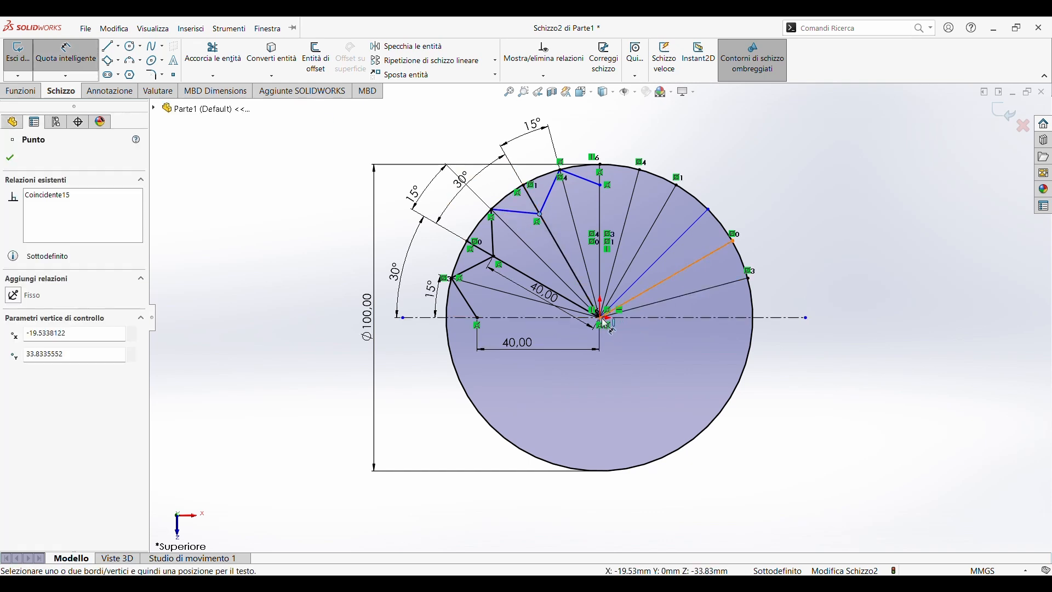
{"action": "left_click", "coordinate": [602, 318]}
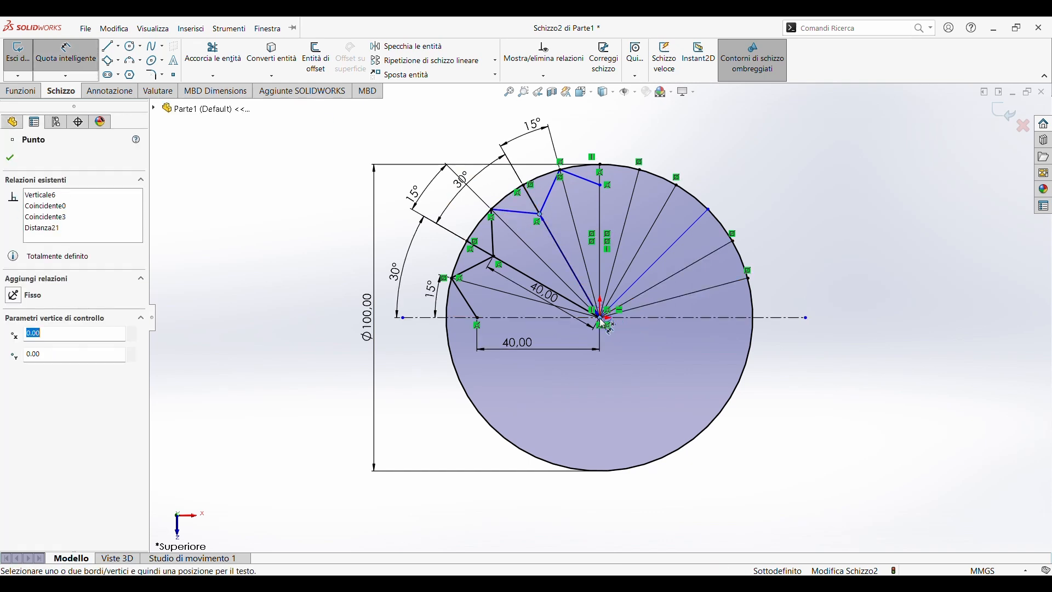
{"action": "left_click", "coordinate": [579, 256]}
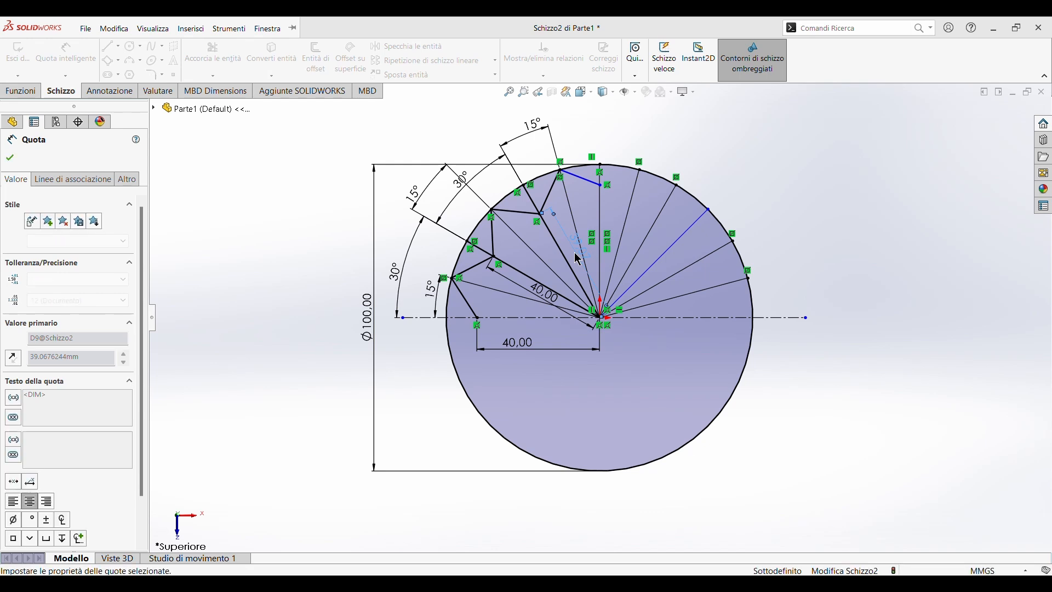
{"action": "type", "text": "40"}
{"action": "key", "text": "Return"}
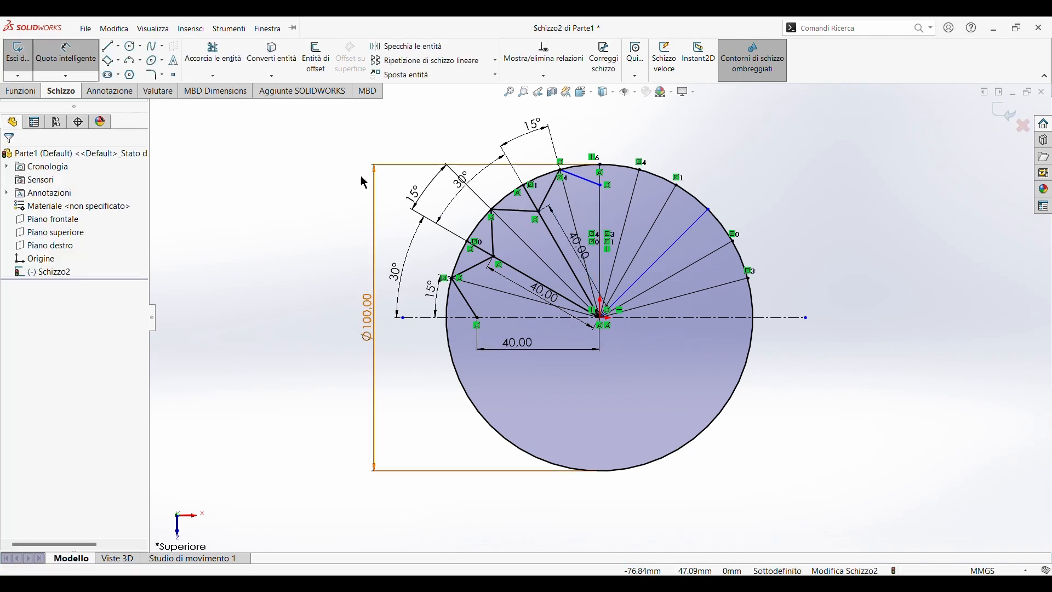
Dimension the zigzag end point on the vertical radial line 40 mm from the origin
{"action": "left_click", "coordinate": [601, 186]}
{"action": "left_click", "coordinate": [601, 320]}
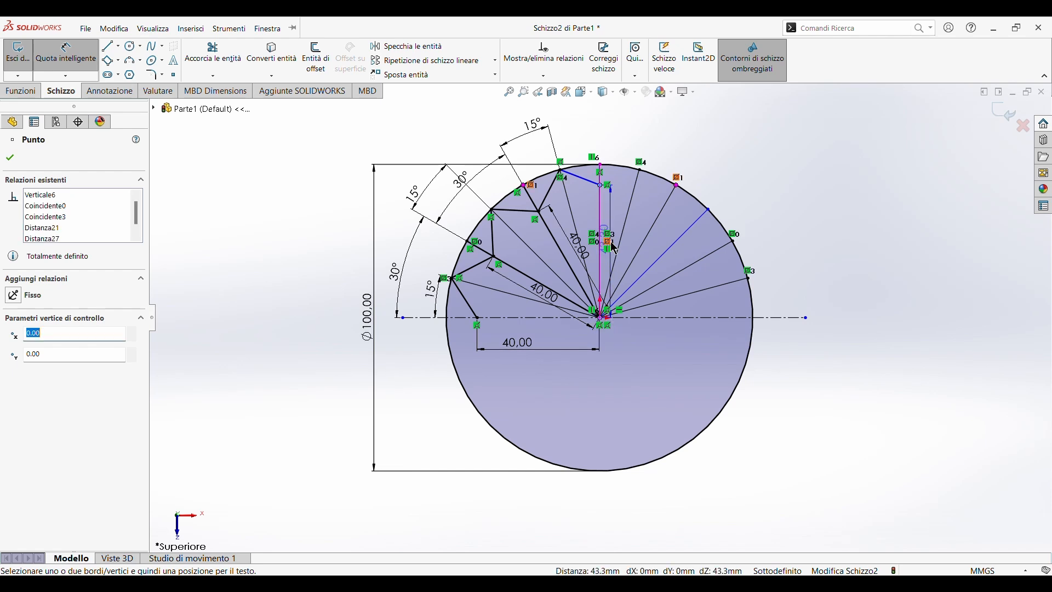
{"action": "left_click", "coordinate": [814, 280]}
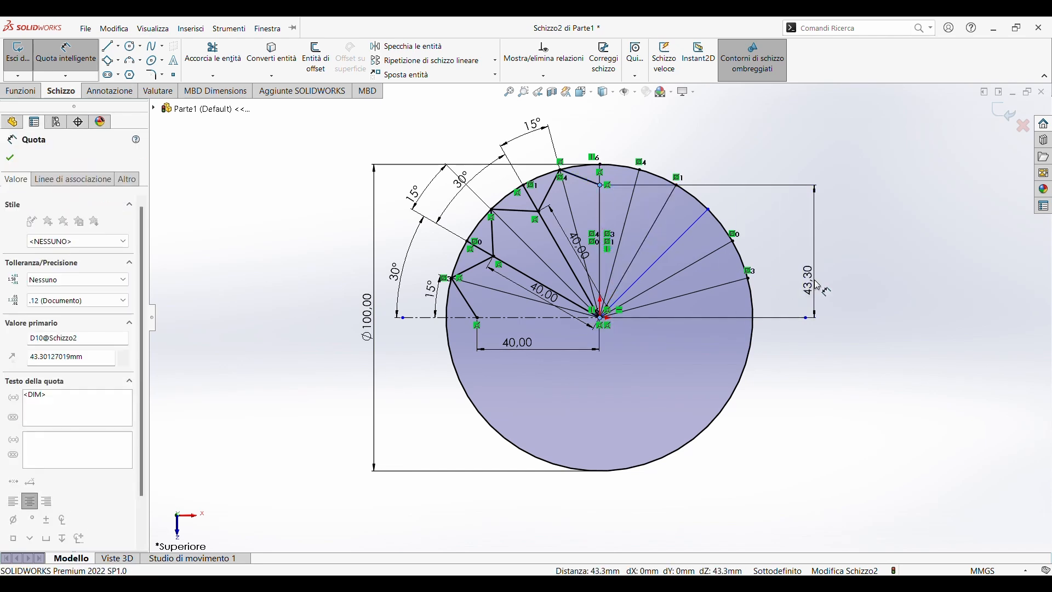
{"action": "type", "text": "40"}
{"action": "key", "text": "Return"}
{"action": "key", "text": "Escape"}
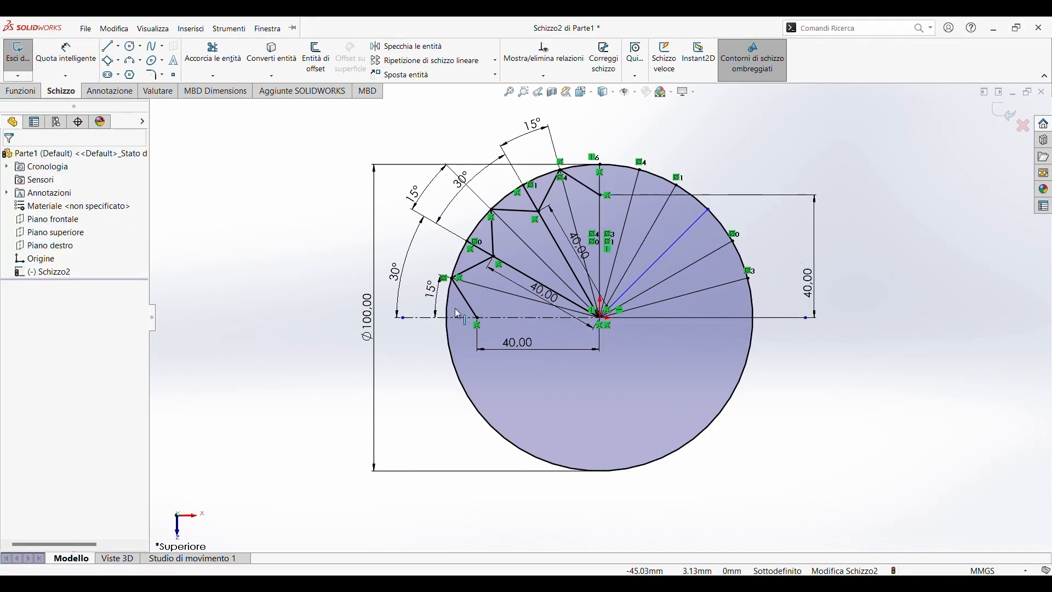
Mirror the six zigzag lines about the vertical radial line, keeping the originals
{"action": "left_click", "coordinate": [459, 300]}
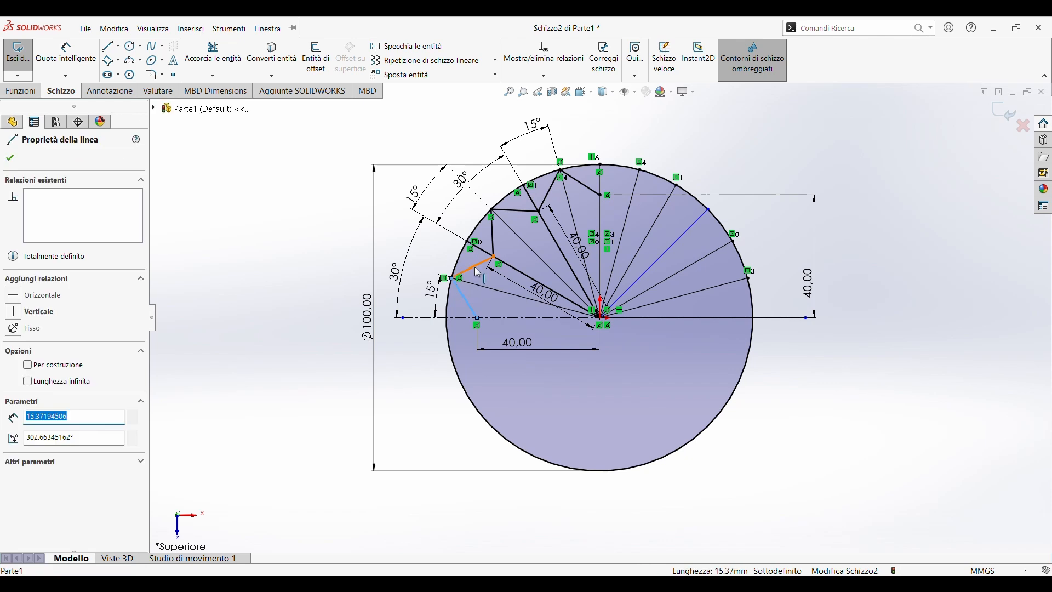
{"action": "left_click", "coordinate": [476, 269], "text": "ctrl"}
{"action": "left_click", "coordinate": [495, 235], "text": "ctrl"}
{"action": "left_click", "coordinate": [515, 210], "text": "ctrl"}
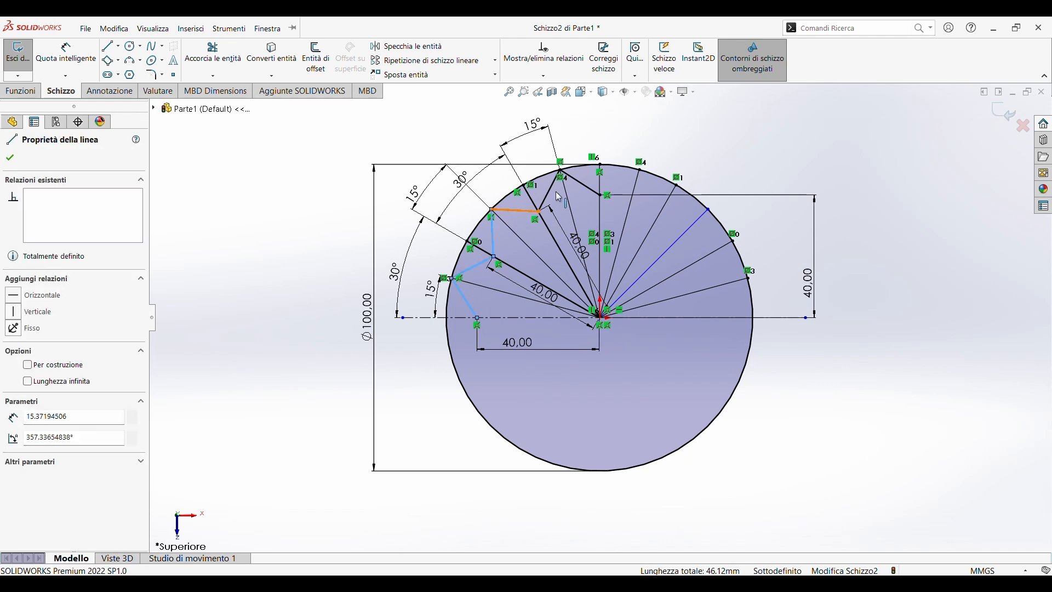
{"action": "left_click", "coordinate": [550, 193], "text": "ctrl"}
{"action": "left_click", "coordinate": [586, 188], "text": "ctrl"}
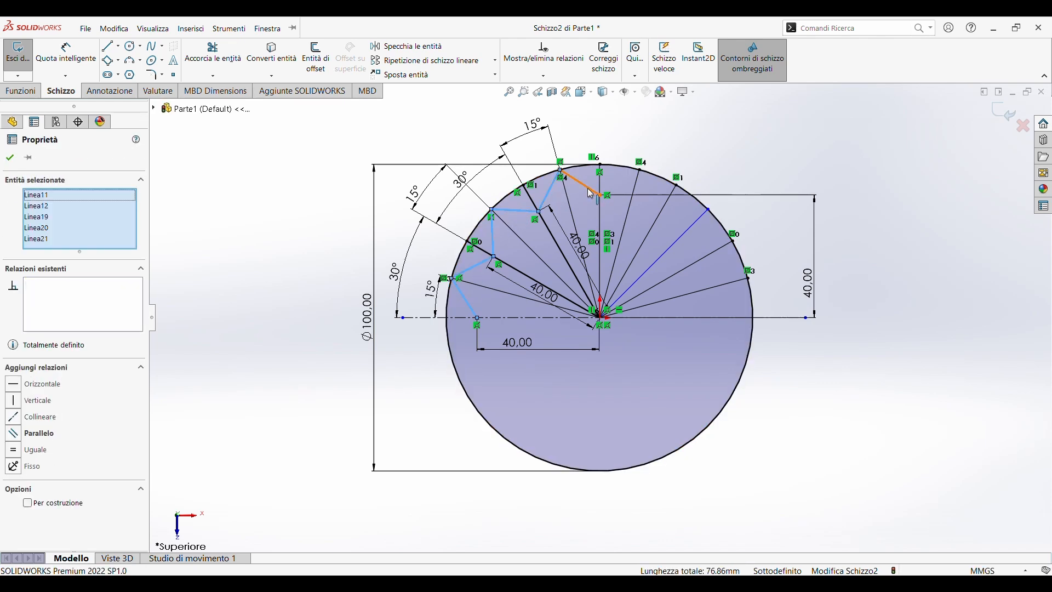
{"action": "left_click", "coordinate": [393, 50]}
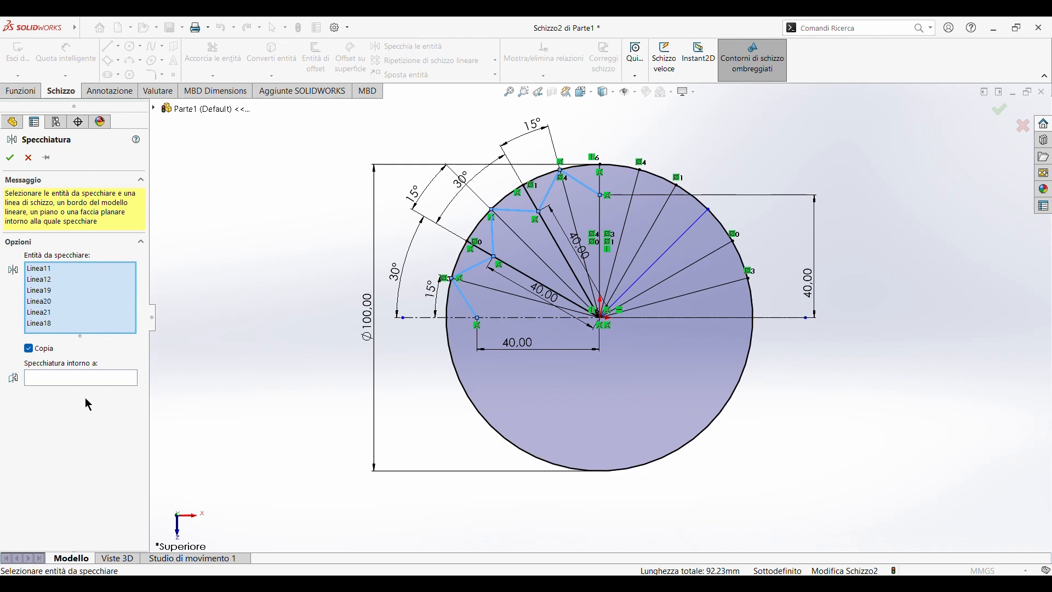
{"action": "left_click", "coordinate": [603, 212]}
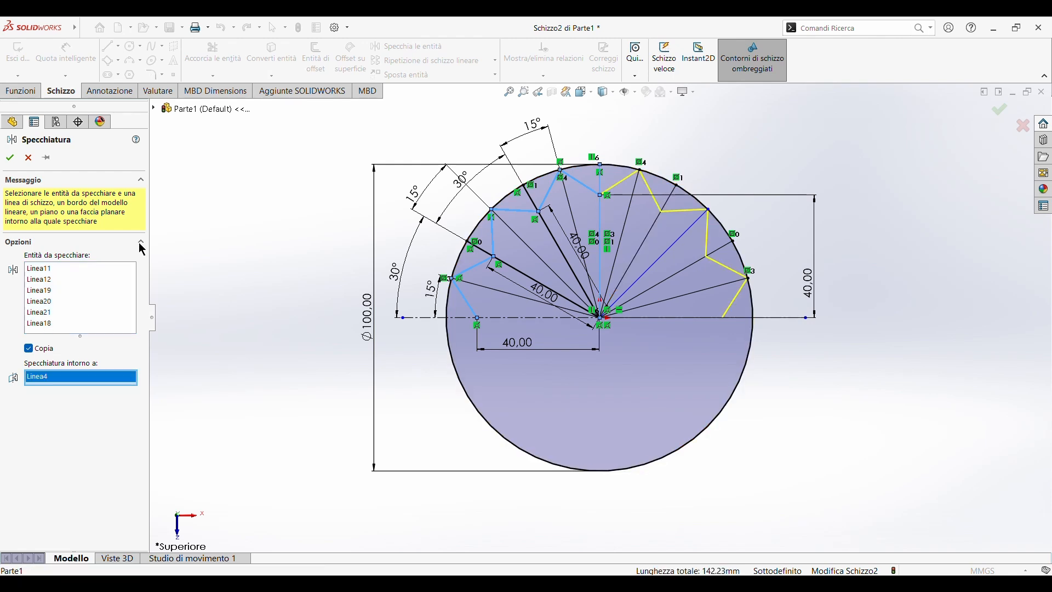
{"action": "left_click", "coordinate": [10, 157]}
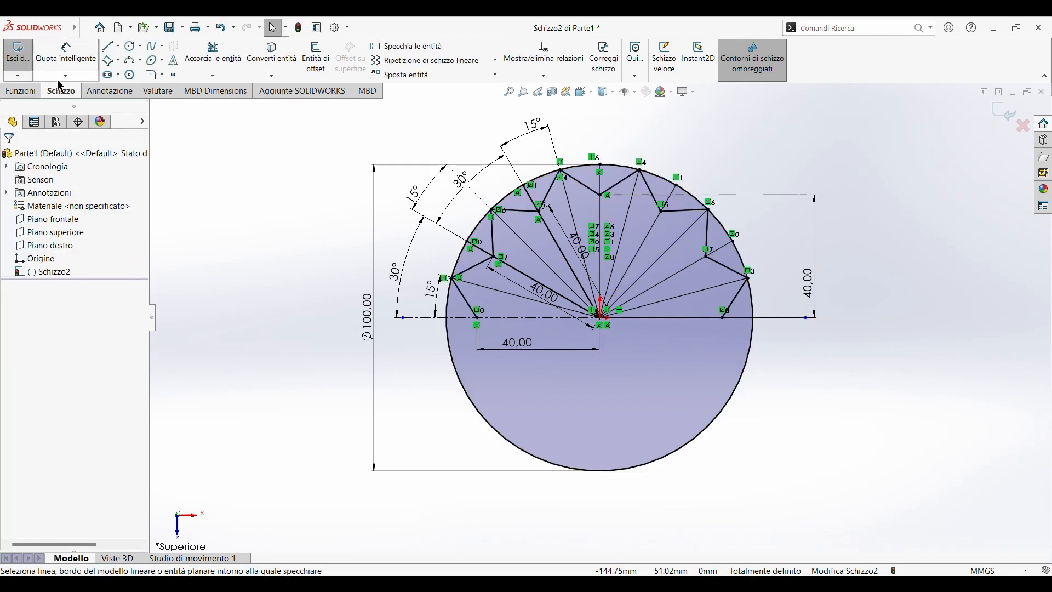
Draw a horizontal line from the original zigzag's lower inner end outward to the circle
{"action": "left_click", "coordinate": [108, 46]}
{"action": "left_click", "coordinate": [478, 317]}
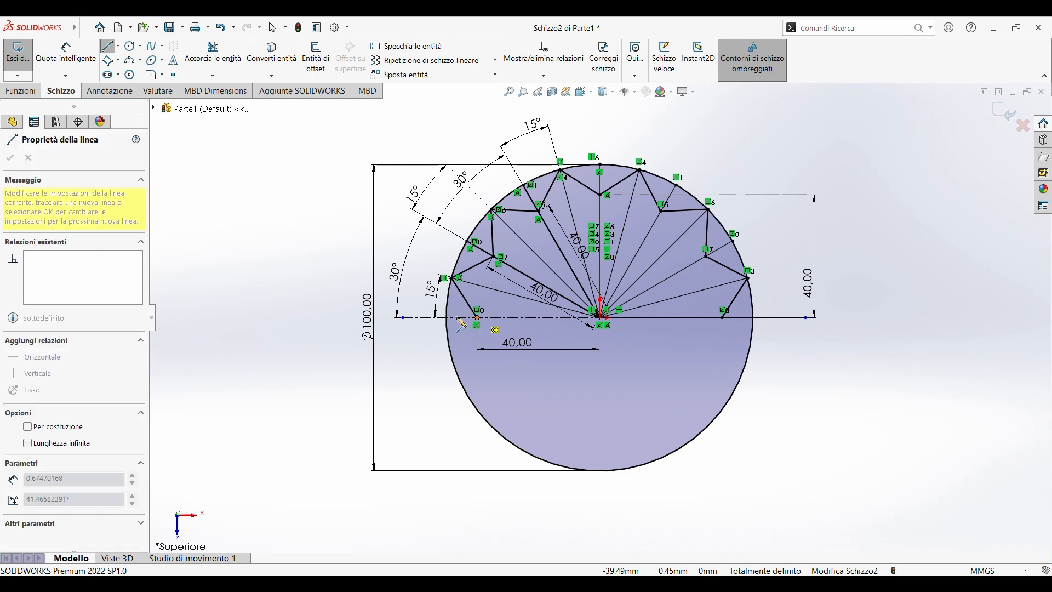
{"action": "left_click", "coordinate": [450, 324]}
{"action": "key", "text": "Escape"}
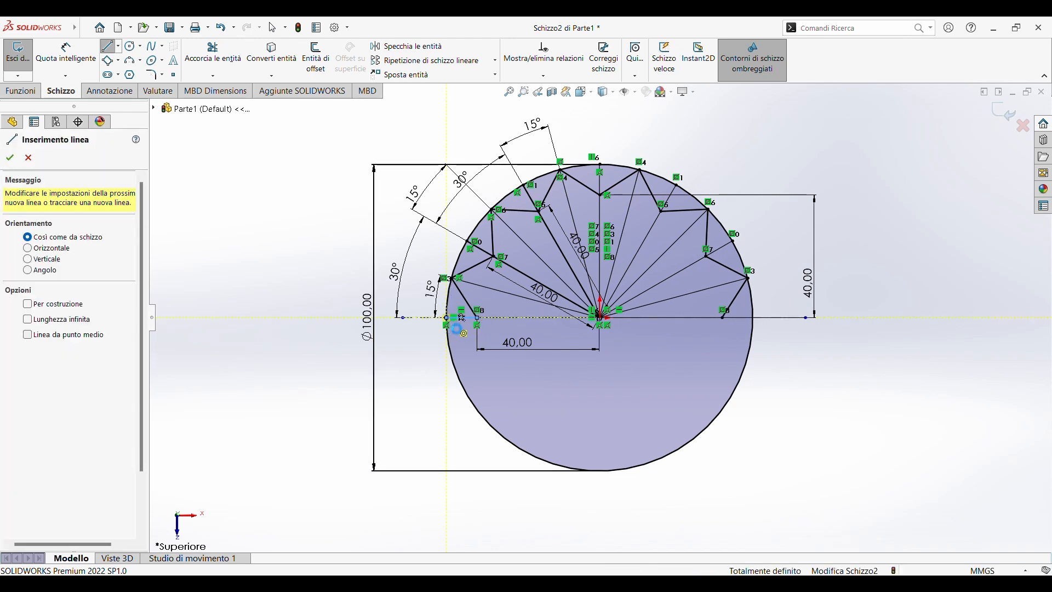
{"action": "key", "text": "Escape"}
Draw a horizontal line from the mirrored zigzag's lower inner end outward to the circle
{"action": "left_click", "coordinate": [107, 46]}
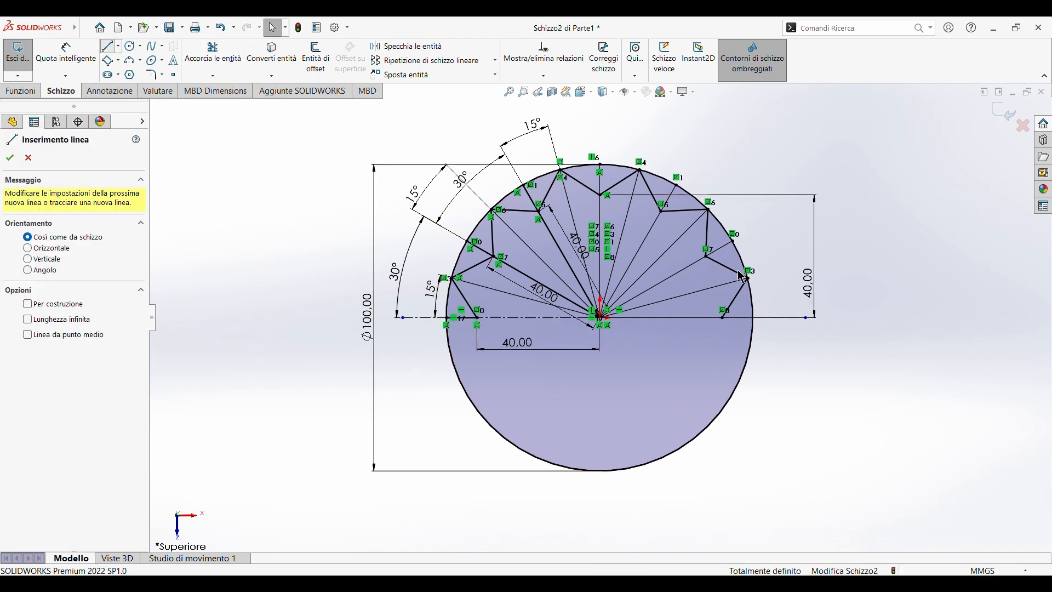
{"action": "left_click", "coordinate": [727, 317]}
{"action": "left_click", "coordinate": [753, 318]}
{"action": "key", "text": "Escape"}
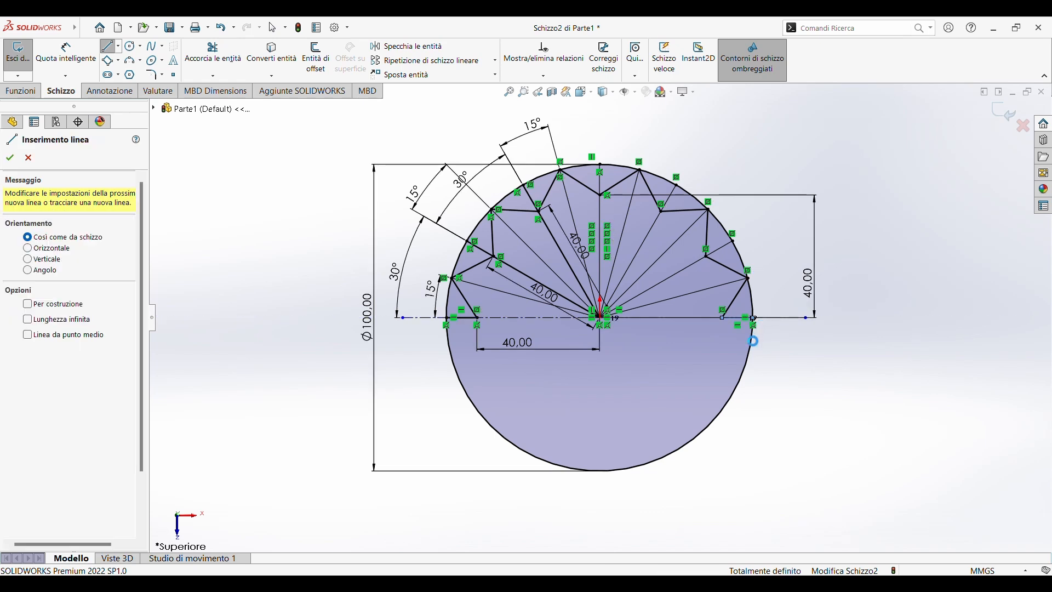
{"action": "key", "text": "Escape"}
Trim the circle's upper arcs and the radial line ends that lie outside the zigzag profile
{"action": "left_click", "coordinate": [213, 55]}
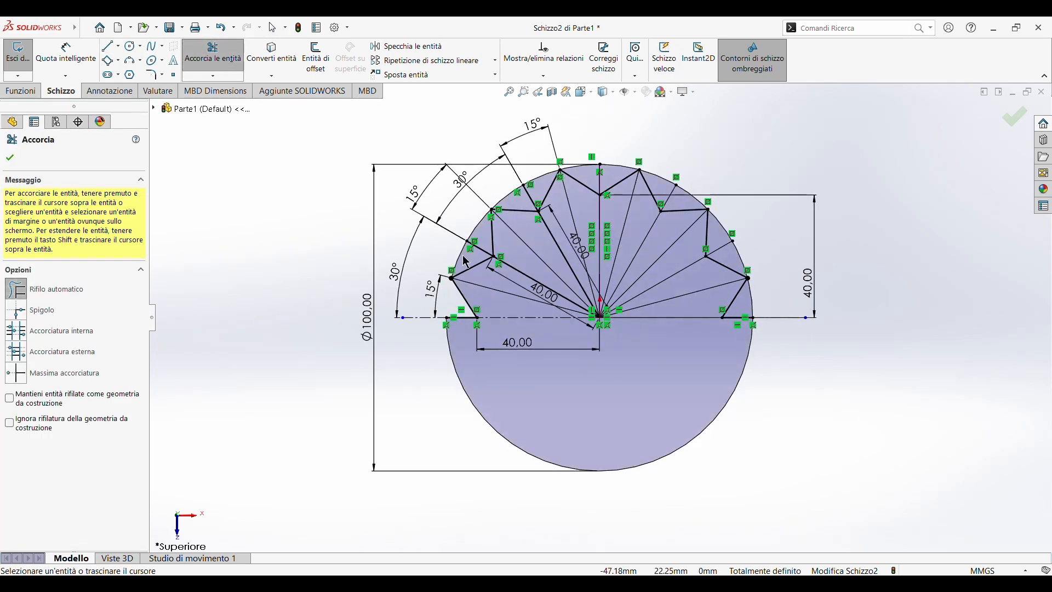
{"action": "mouse_move", "coordinate": [465, 259]}
{"action": "left_mouse_down"}
{"action": "mouse_move", "coordinate": [521, 189]}
{"action": "mouse_move", "coordinate": [653, 164]}
{"action": "mouse_move", "coordinate": [736, 243]}
{"action": "mouse_move", "coordinate": [754, 310]}
{"action": "left_mouse_up"}
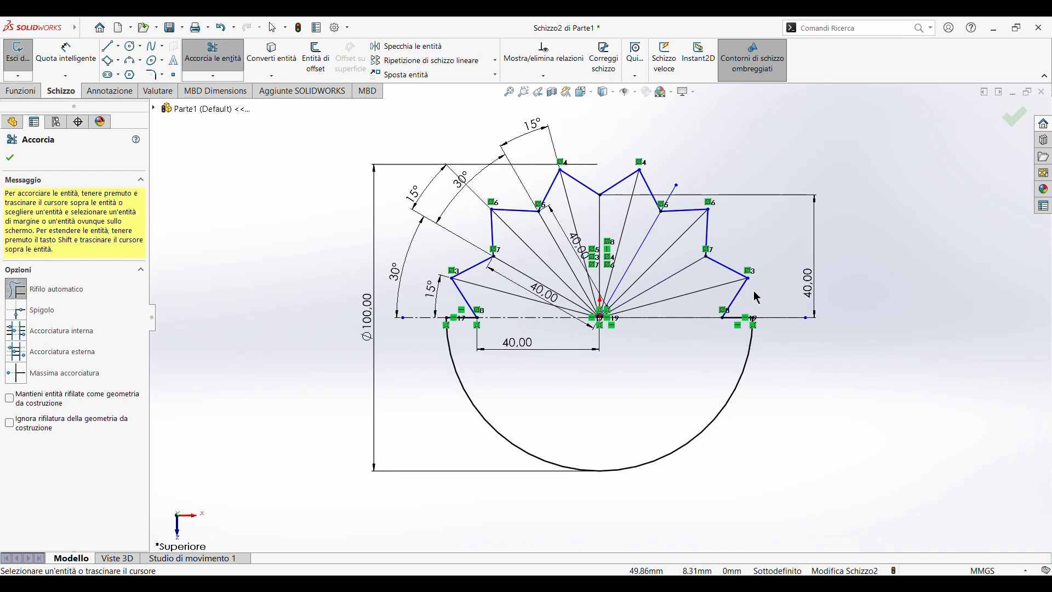
{"action": "scroll", "coordinate": [515, 280], "scroll_direction": "down", "scroll_amount": 5}
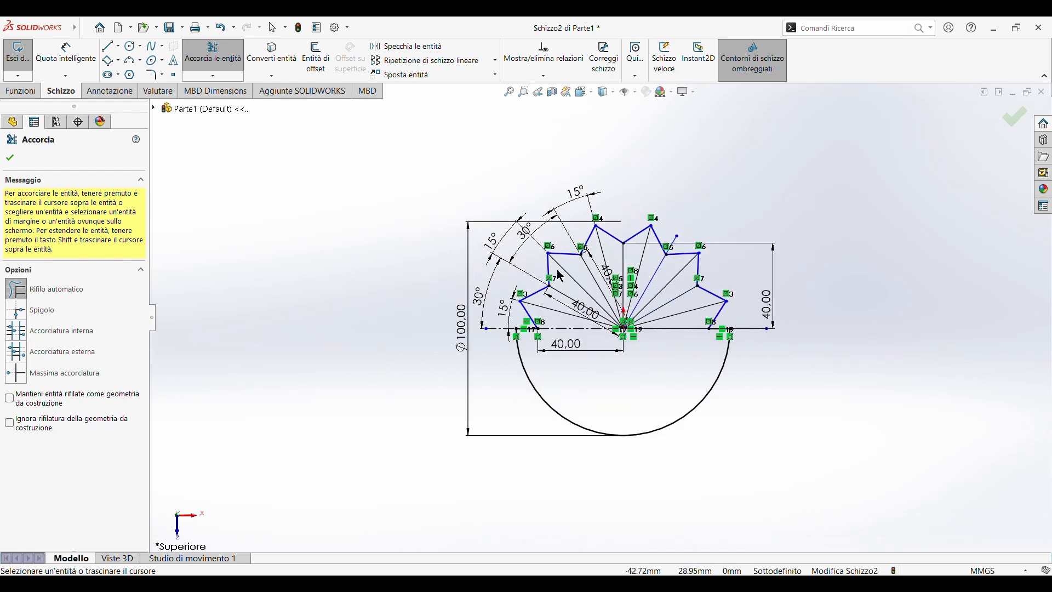
{"action": "key", "text": "f"}
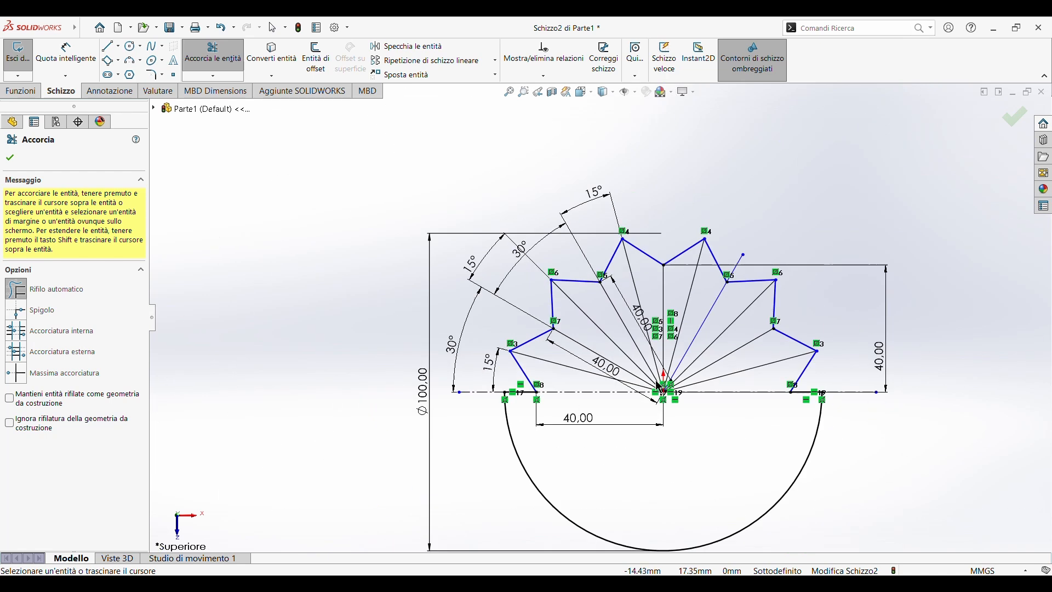
Undo the trims of the upper circle arcs and the radial line ends
{"action": "key", "text": "Escape"}
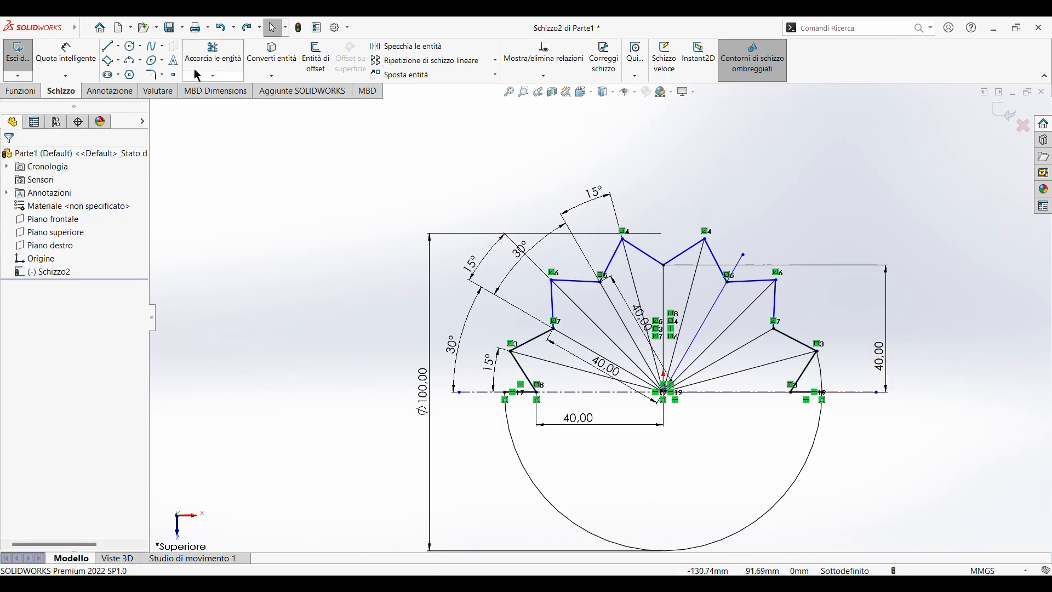
{"action": "left_click", "coordinate": [213, 55]}
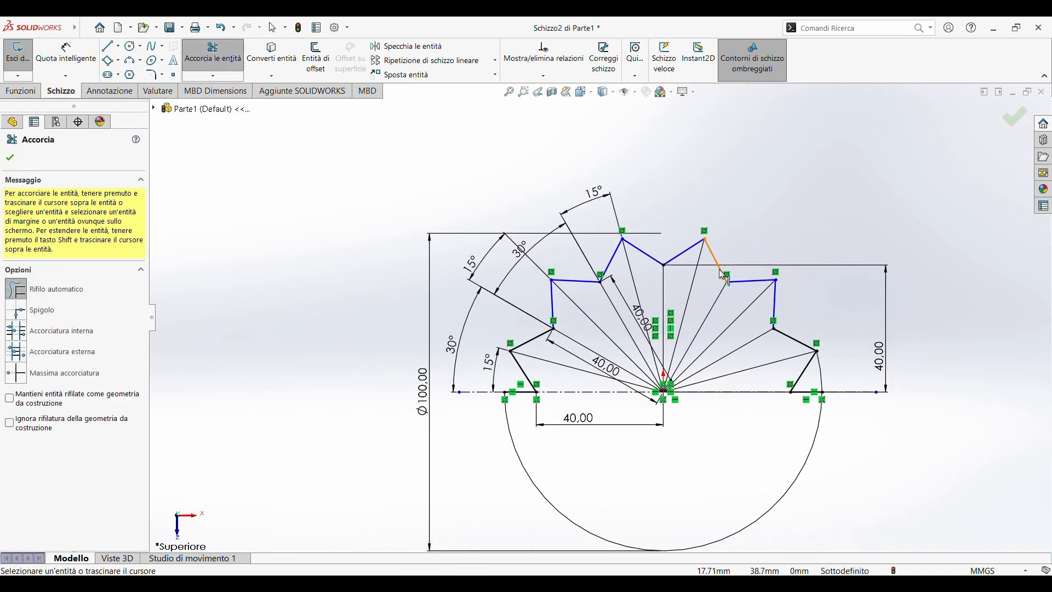
{"action": "key", "text": "ctrl+z"}
{"action": "key", "text": "ctrl+z"}
{"action": "key", "text": "ctrl+z"}
{"action": "key", "text": "ctrl+z"}
{"action": "key", "text": "ctrl+z"}
{"action": "key", "text": "ctrl+z"}
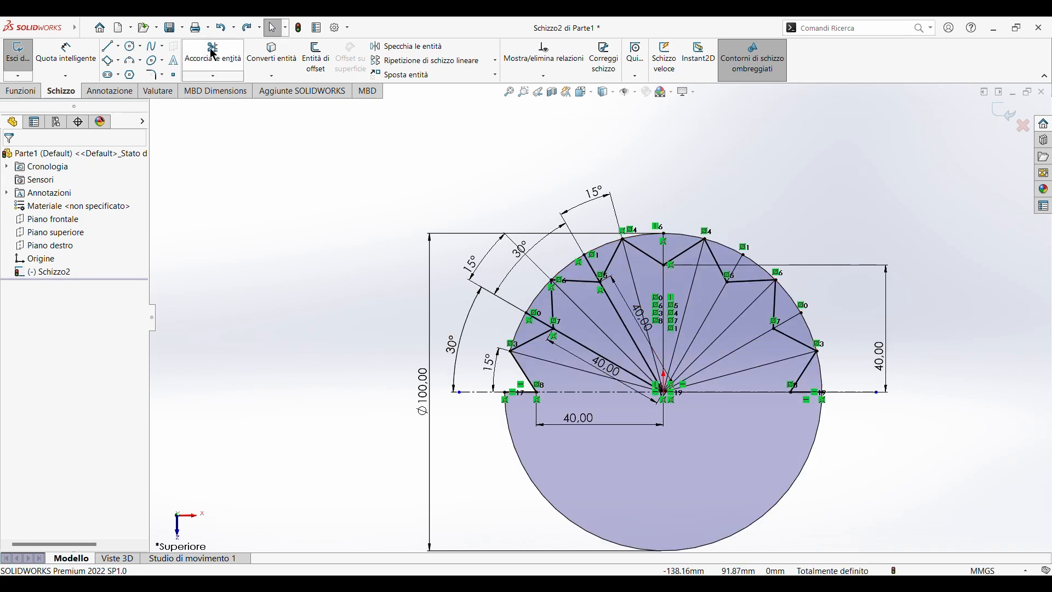
Trim the circle's upper arcs and the radial line ends that lie outside the zigzag, keeping the lower half circle
{"action": "left_click", "coordinate": [213, 55]}
{"action": "left_click", "coordinate": [545, 315]}
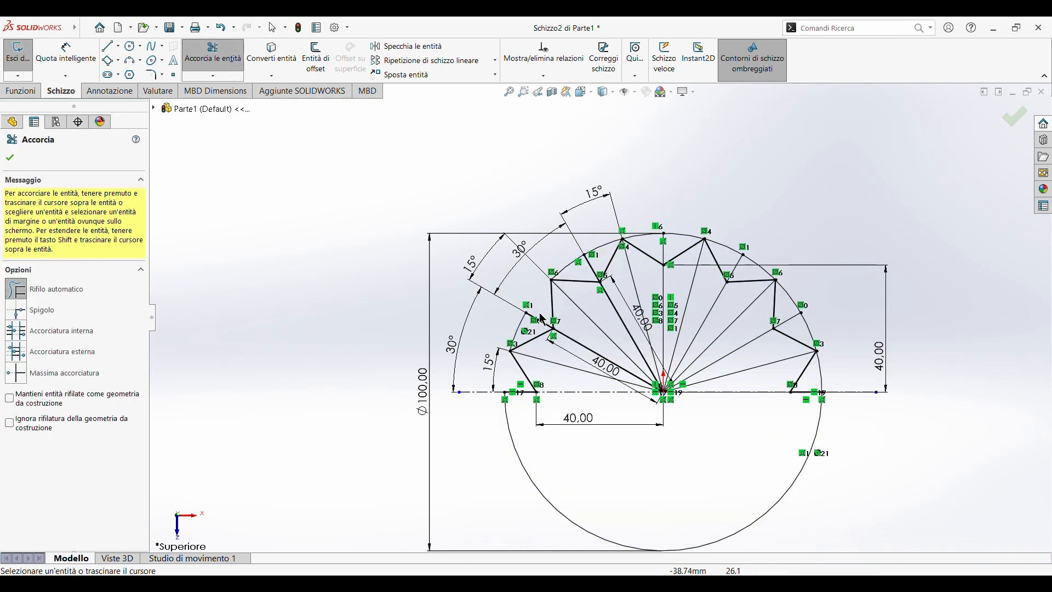
{"action": "left_click_drag", "start_coordinate": [547, 309], "coordinate": [544, 329]}
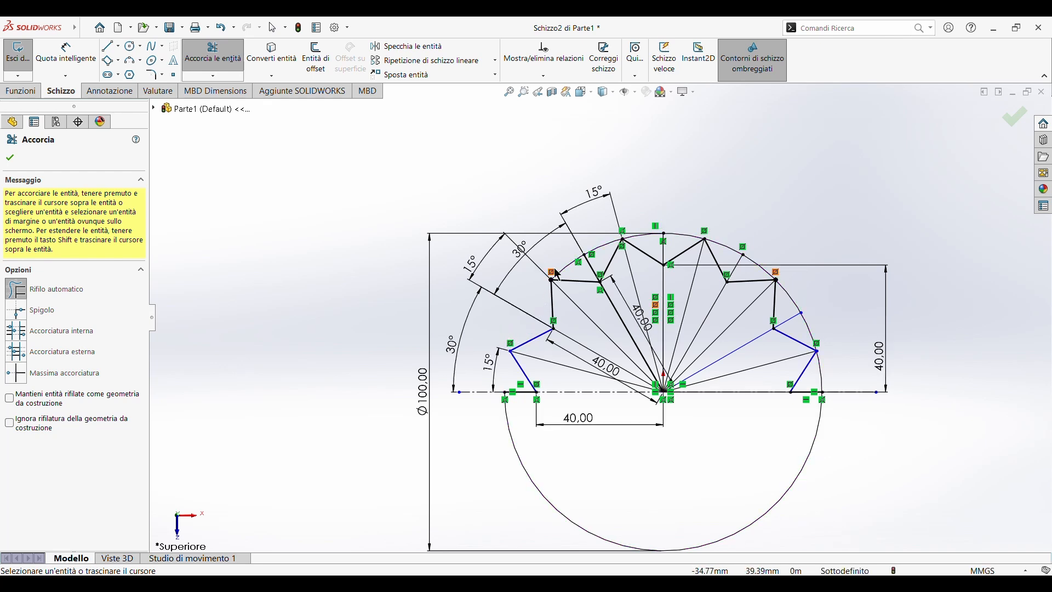
{"action": "left_click_drag", "start_coordinate": [555, 268], "coordinate": [578, 274]}
{"action": "mouse_move", "coordinate": [607, 239]}
{"action": "left_mouse_down"}
{"action": "mouse_move", "coordinate": [590, 259]}
{"action": "mouse_move", "coordinate": [602, 233]}
{"action": "mouse_move", "coordinate": [673, 257]}
{"action": "mouse_move", "coordinate": [712, 247]}
{"action": "mouse_move", "coordinate": [802, 311]}
{"action": "mouse_move", "coordinate": [844, 394]}
{"action": "left_mouse_up"}
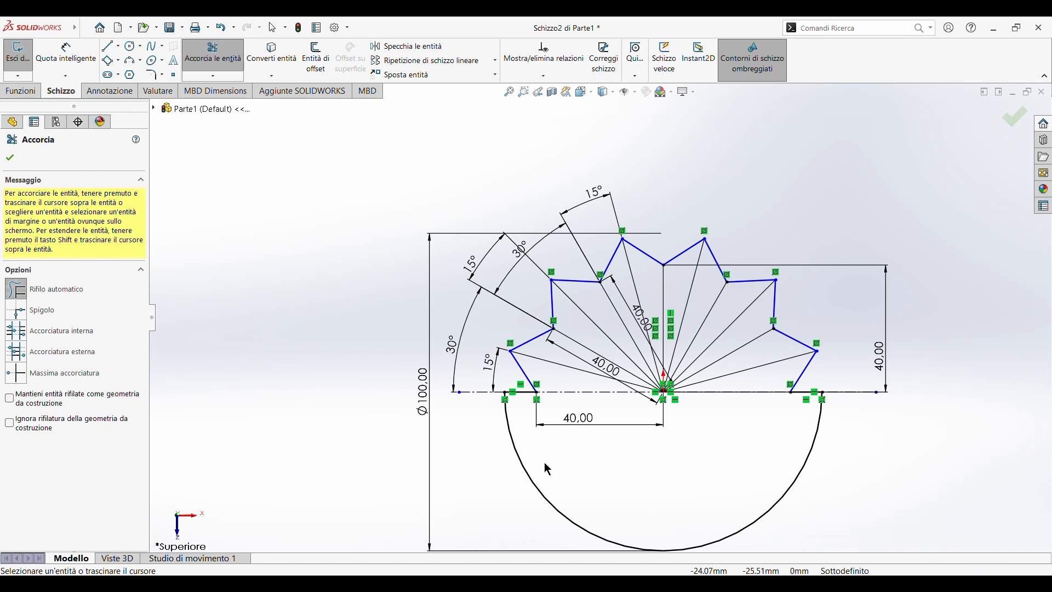
{"action": "left_click", "coordinate": [10, 157]}
Try to extrude the sketch 10 mm by selecting the lower half disc and every wedge region under the zigzag as contours
{"action": "left_click", "coordinate": [11, 94]}
{"action": "left_click", "coordinate": [23, 65]}
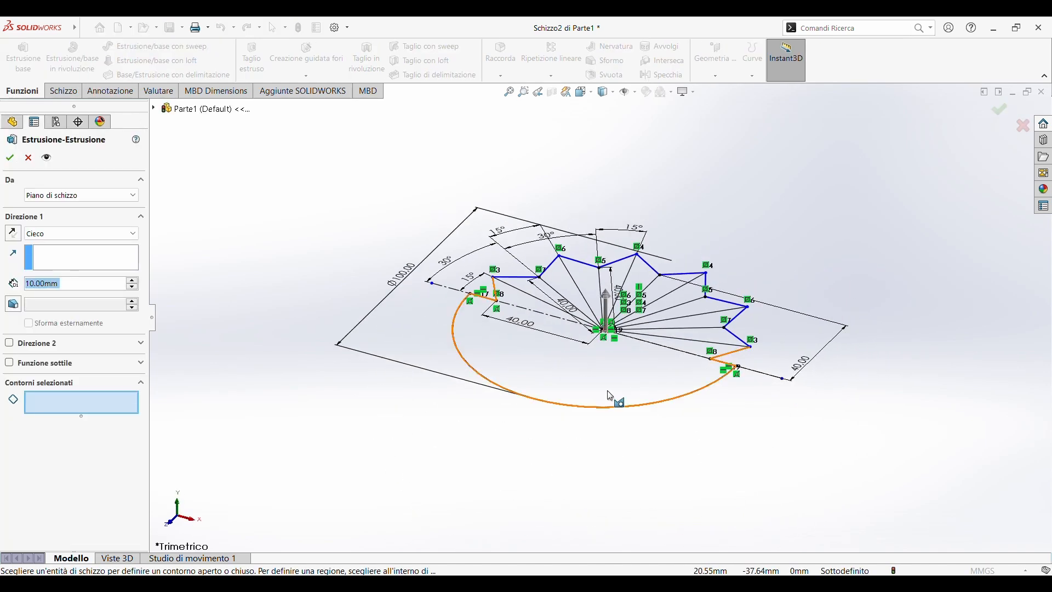
{"action": "left_click", "coordinate": [631, 354]}
{"action": "left_click", "coordinate": [696, 315]}
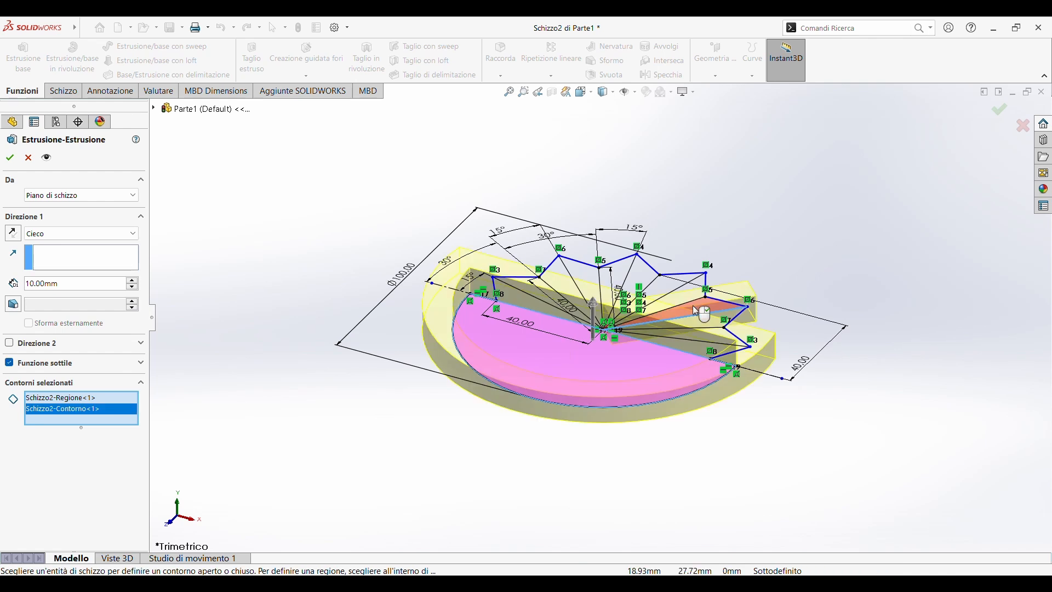
{"action": "mouse_move", "coordinate": [658, 402]}
{"action": "middle_mouse_down"}
{"action": "mouse_move", "coordinate": [599, 314]}
{"action": "mouse_move", "coordinate": [636, 262]}
{"action": "middle_mouse_up"}
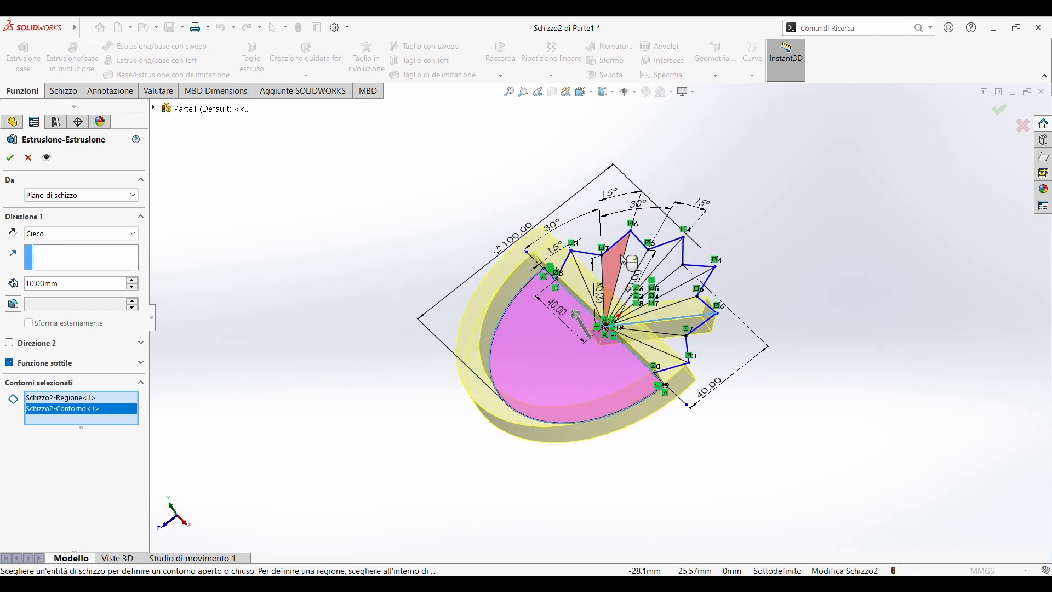
{"action": "left_click", "coordinate": [635, 262]}
{"action": "left_click", "coordinate": [674, 265]}
{"action": "left_click", "coordinate": [662, 253]}
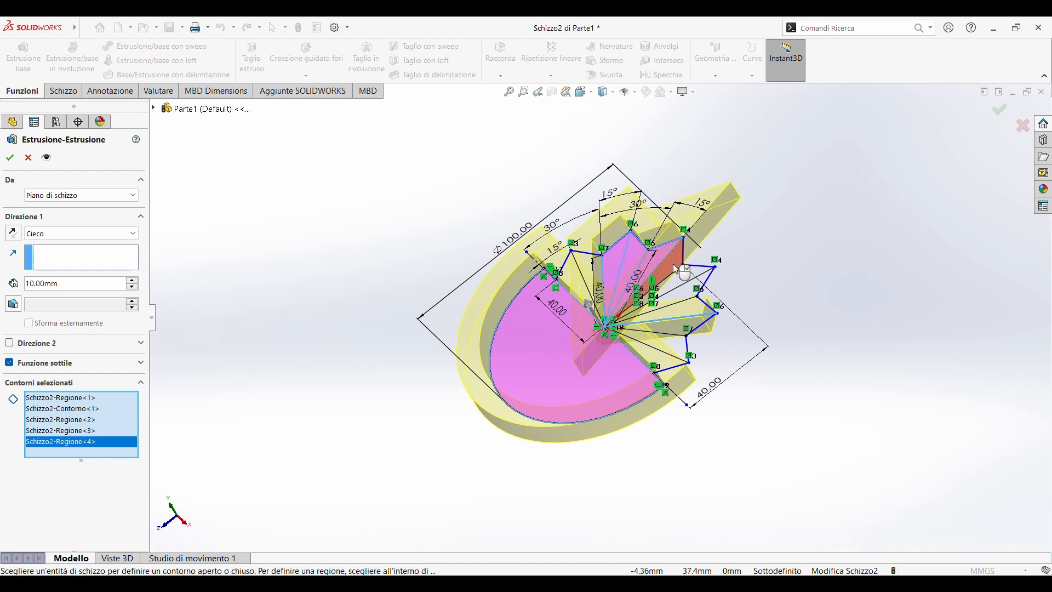
{"action": "left_click", "coordinate": [673, 264]}
{"action": "left_click", "coordinate": [689, 275]}
{"action": "left_click", "coordinate": [697, 294]}
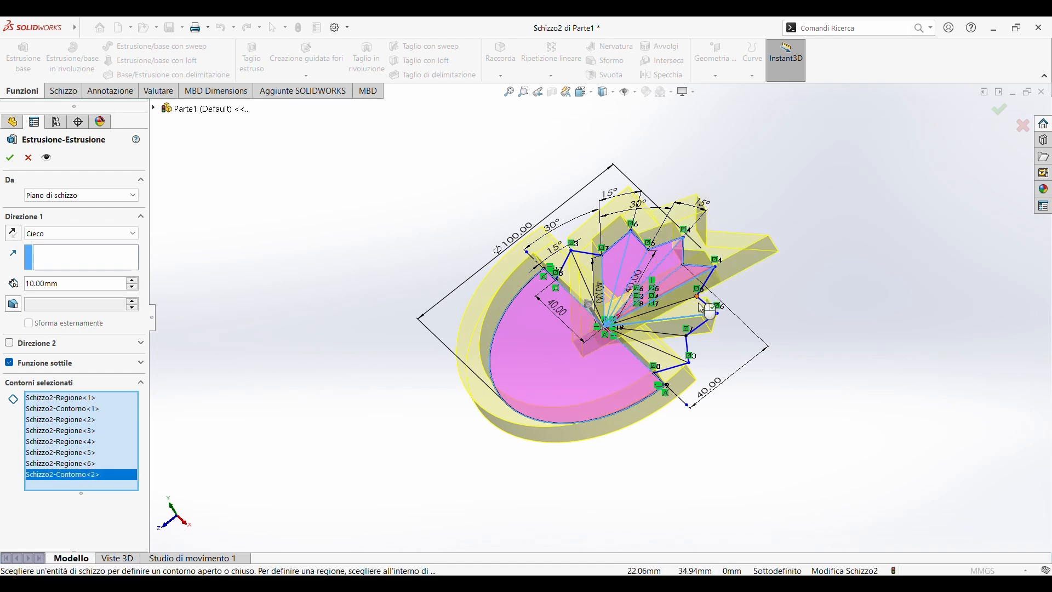
{"action": "left_click", "coordinate": [682, 349]}
{"action": "middle_click_drag", "start_coordinate": [682, 349], "coordinate": [725, 360]}
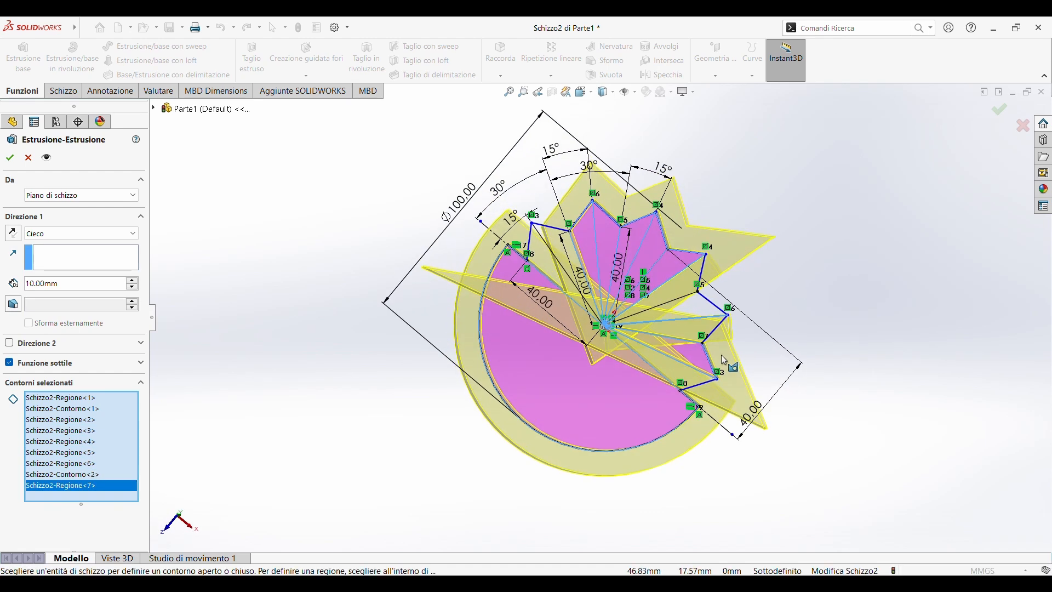
{"action": "left_click", "coordinate": [703, 306]}
{"action": "left_click", "coordinate": [535, 240]}
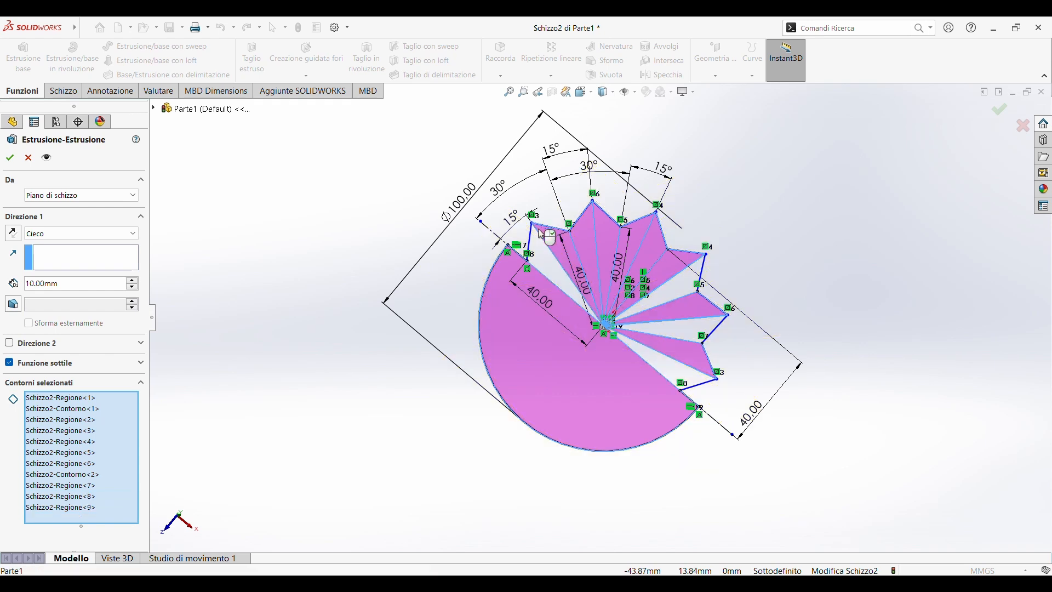
{"action": "left_click", "coordinate": [539, 244]}
{"action": "left_click", "coordinate": [671, 291]}
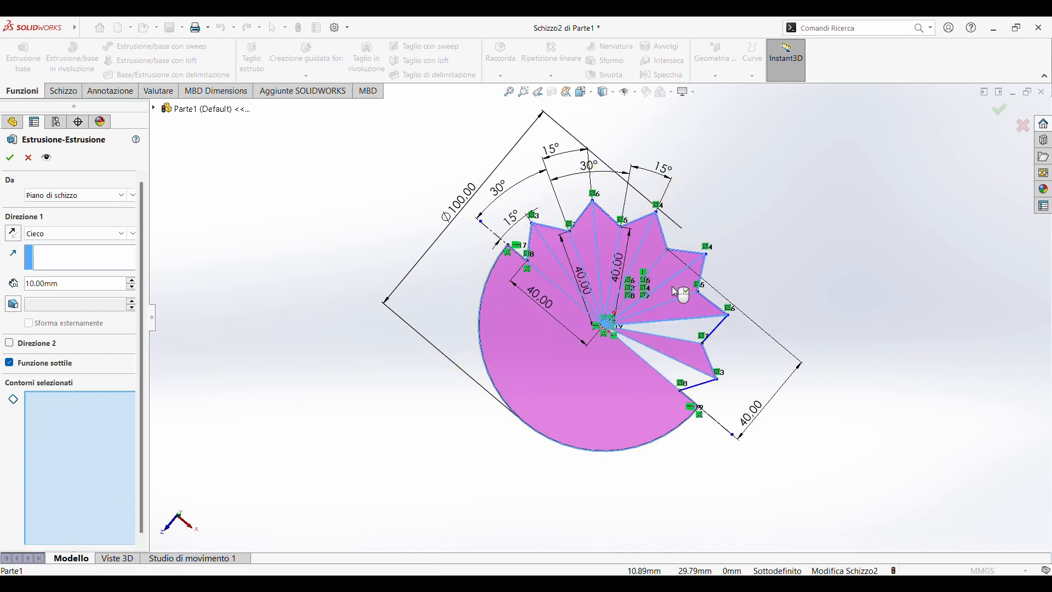
{"action": "left_click", "coordinate": [691, 332]}
{"action": "left_click", "coordinate": [682, 370]}
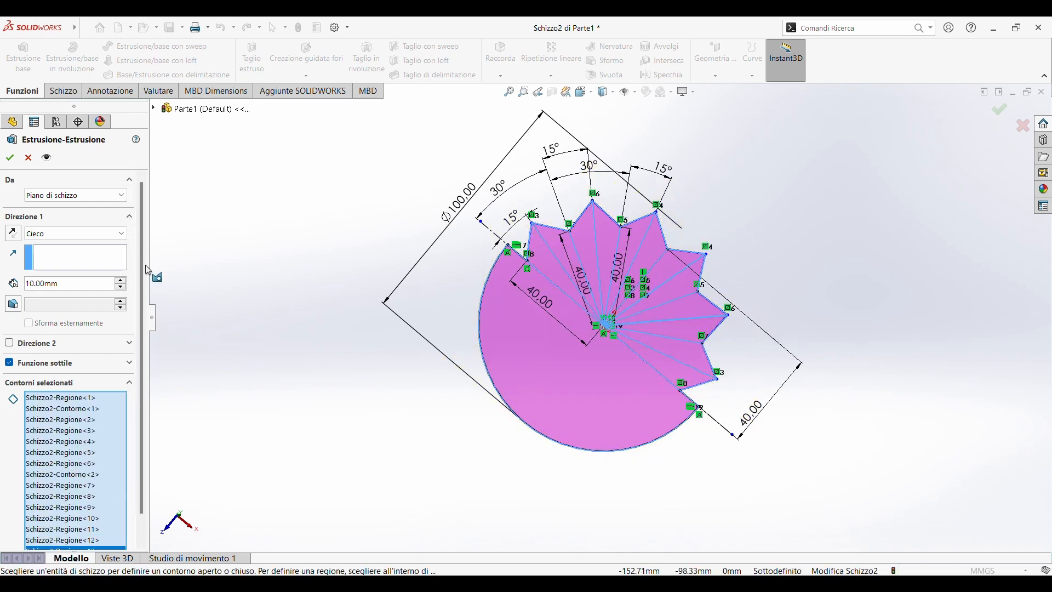
Turn off the thin feature, try to complete the 10 mm blind extrusion of the selected contours, and cancel it
{"action": "left_click", "coordinate": [8, 364]}
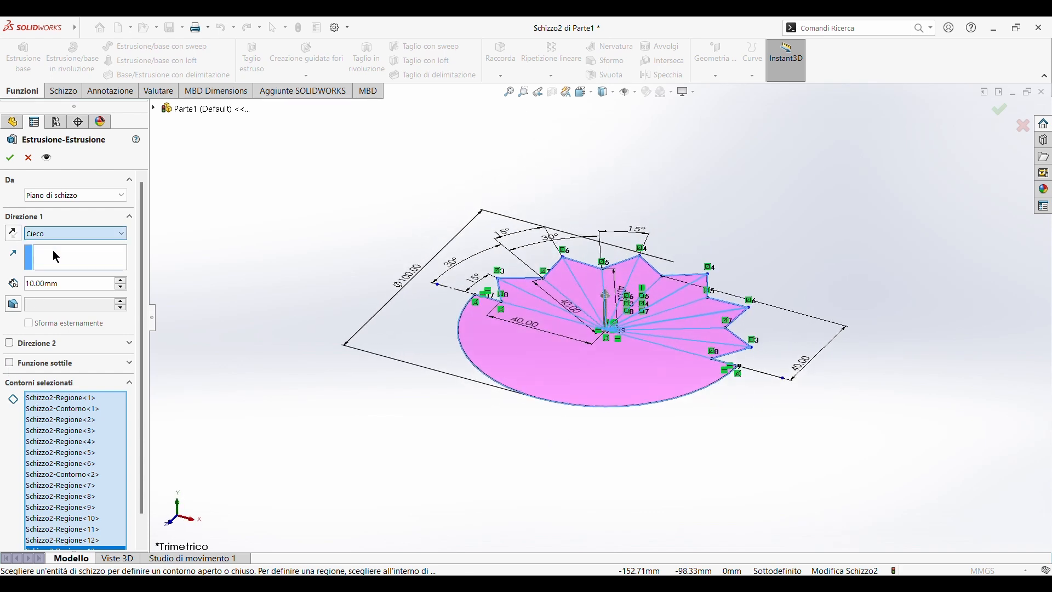
{"action": "left_click", "coordinate": [11, 159]}
{"action": "scroll", "coordinate": [81, 376], "scroll_direction": "down", "scroll_amount": 1}
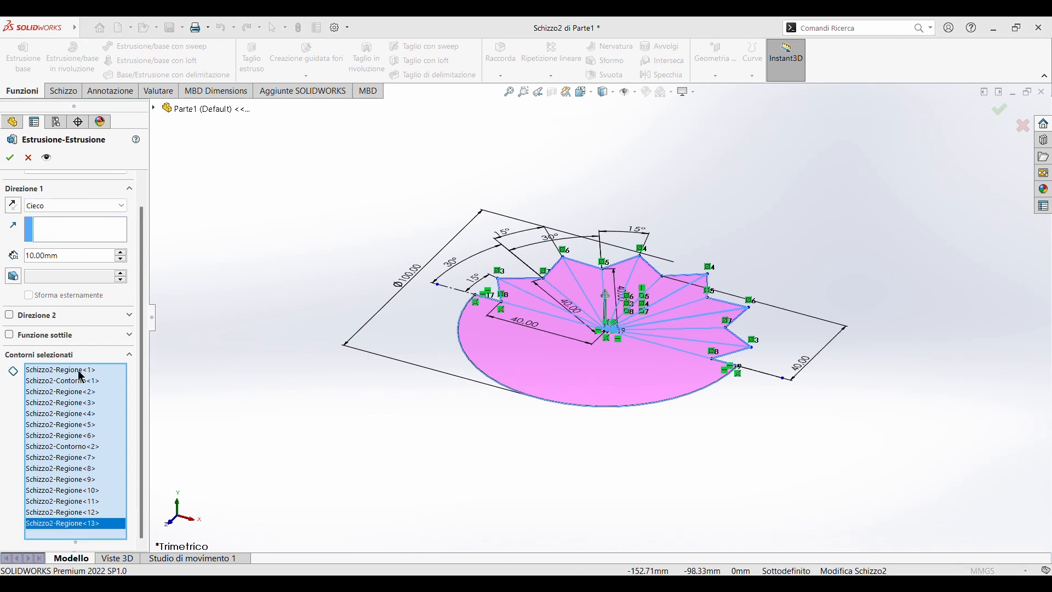
{"action": "scroll", "coordinate": [33, 301], "scroll_direction": "up", "scroll_amount": 1}
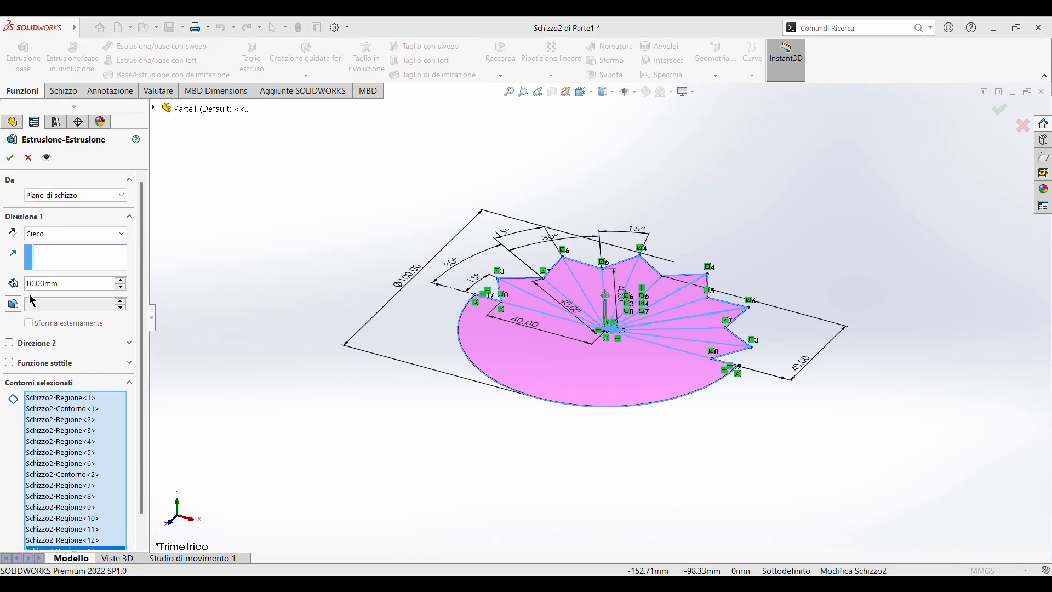
{"action": "left_click", "coordinate": [19, 380]}
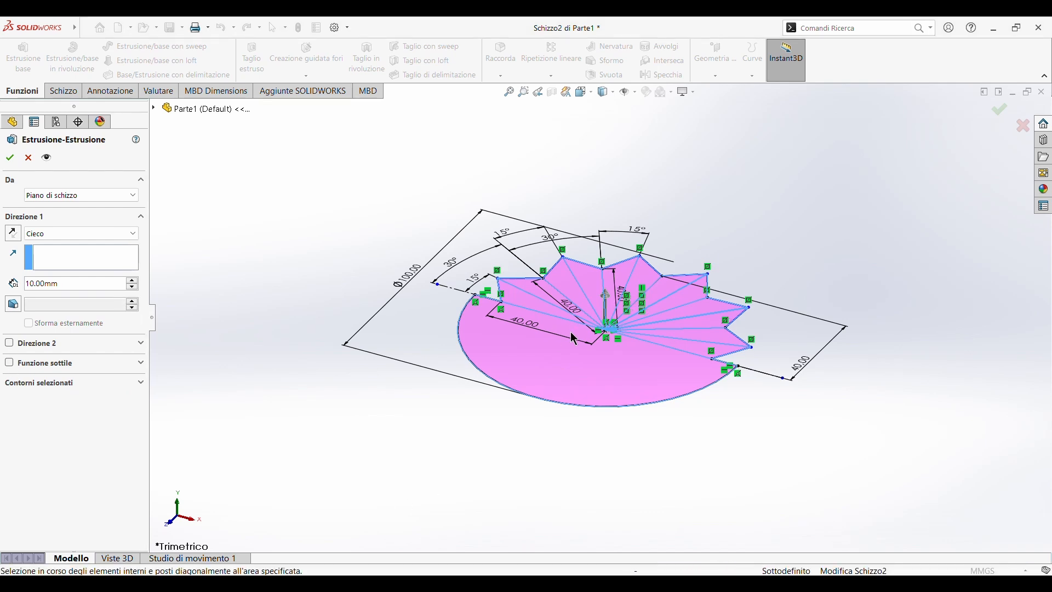
{"action": "left_click", "coordinate": [28, 157]}
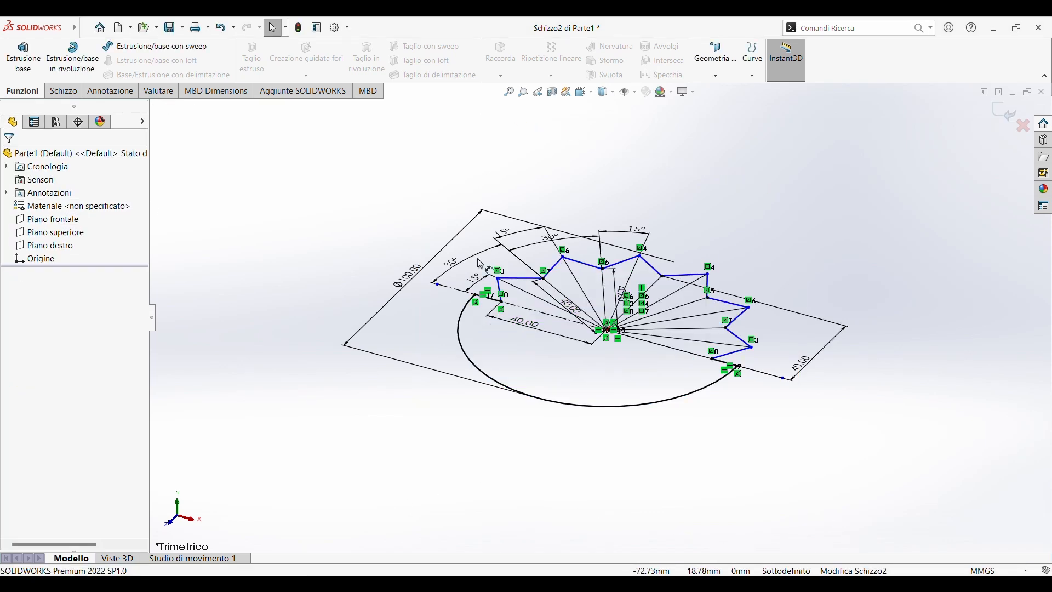
{"action": "left_click", "coordinate": [24, 58]}
{"action": "left_click", "coordinate": [543, 361]}
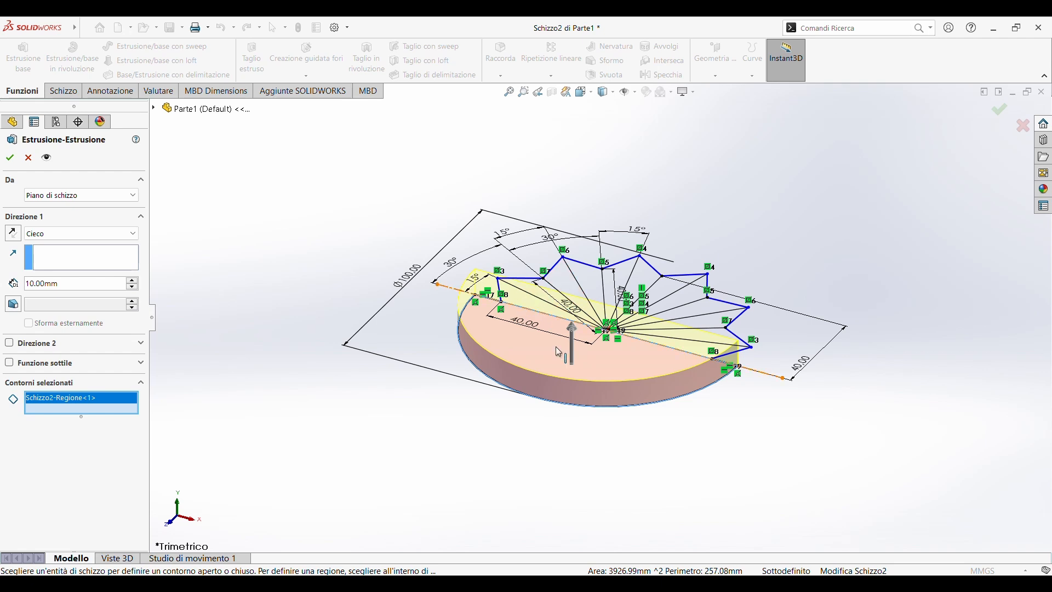
{"action": "middle_click_drag", "start_coordinate": [542, 350], "coordinate": [498, 336]}
{"action": "left_click", "coordinate": [493, 268]}
{"action": "left_click", "coordinate": [529, 258]}
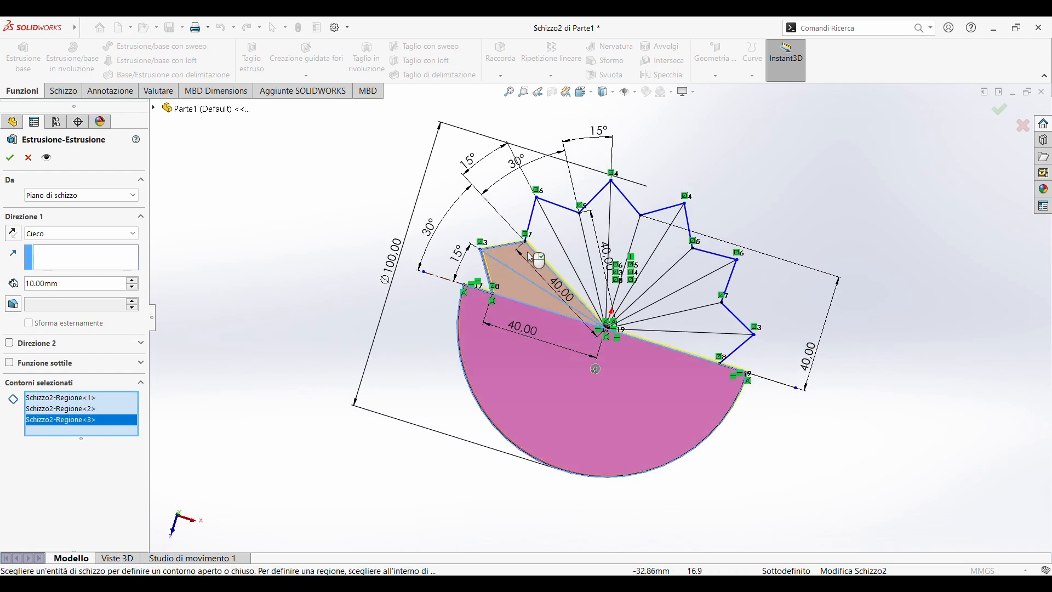
{"action": "left_click", "coordinate": [551, 257]}
{"action": "left_click", "coordinate": [570, 246]}
{"action": "left_click", "coordinate": [598, 245]}
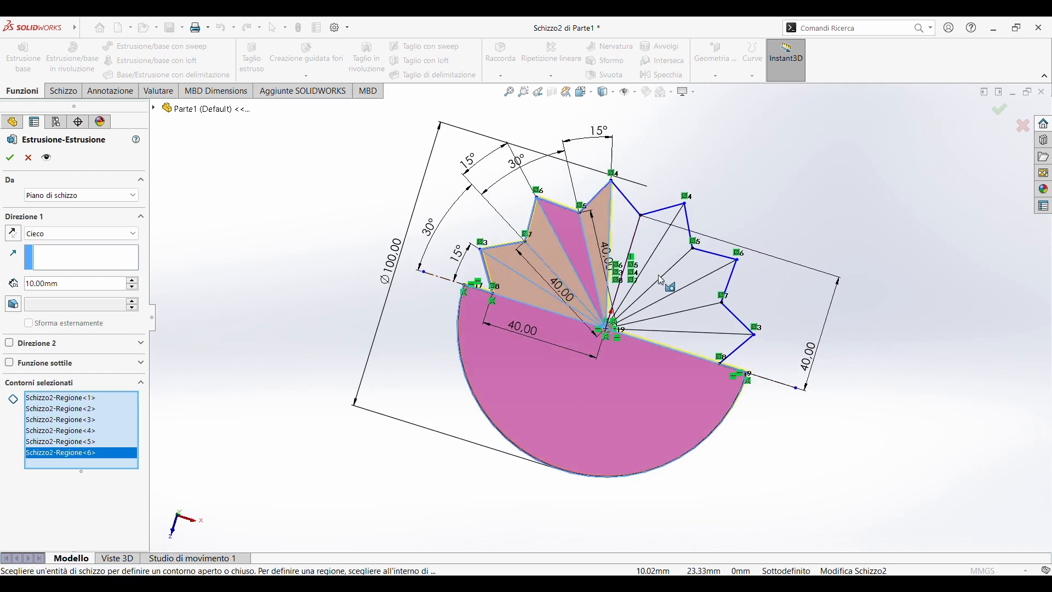
{"action": "left_click", "coordinate": [693, 316]}
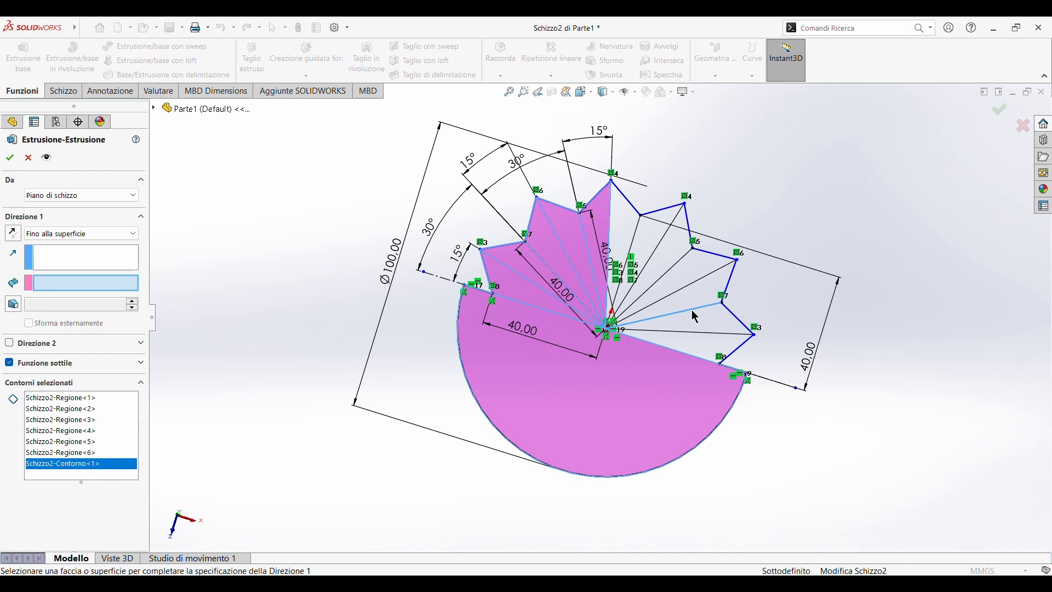
{"action": "key", "text": "Escape"}
{"action": "left_click", "coordinate": [23, 57]}
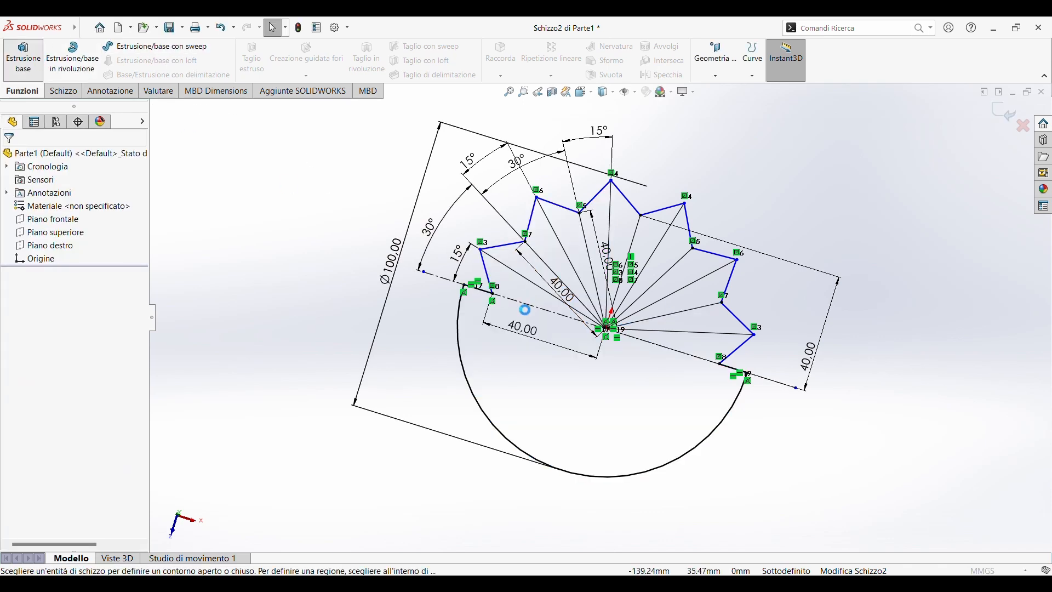
{"action": "left_click", "coordinate": [512, 285]}
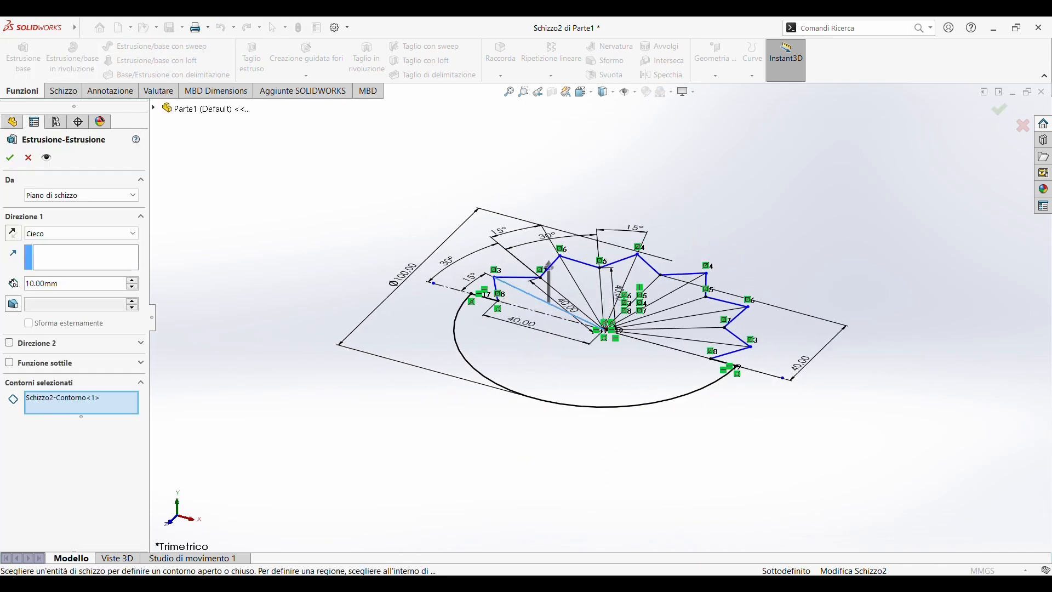
{"action": "middle_click_drag", "start_coordinate": [512, 285], "coordinate": [513, 401]}
{"action": "left_click", "coordinate": [594, 252]}
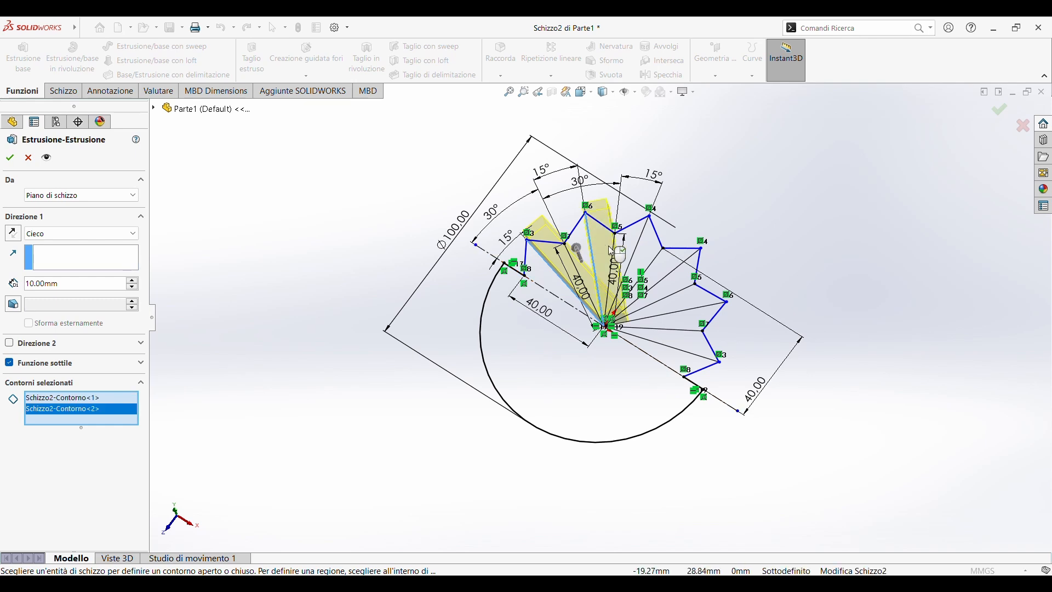
{"action": "left_click", "coordinate": [631, 273]}
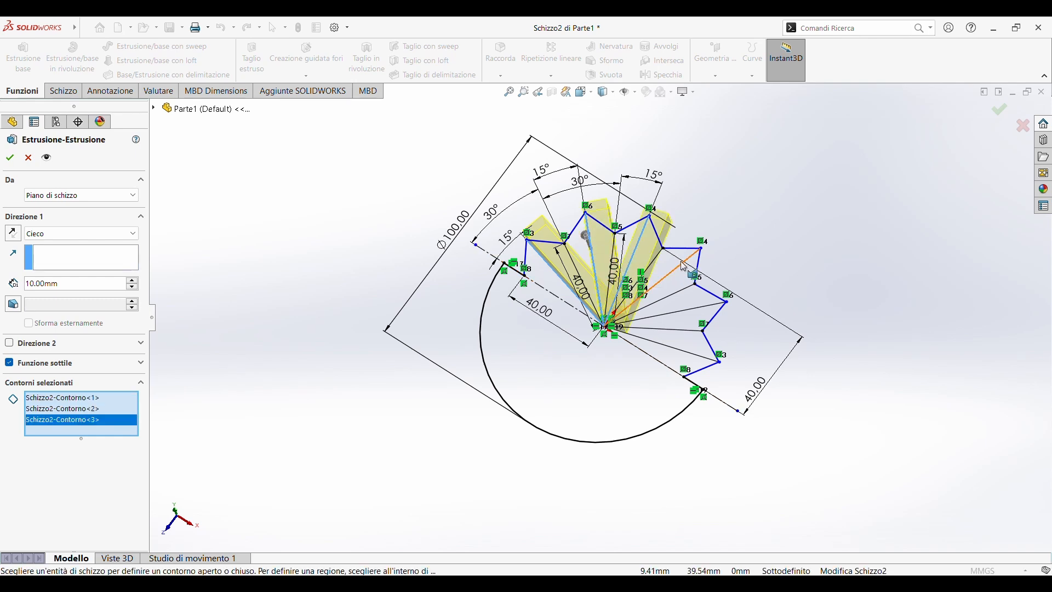
{"action": "left_click", "coordinate": [660, 296]}
{"action": "left_click", "coordinate": [701, 311]}
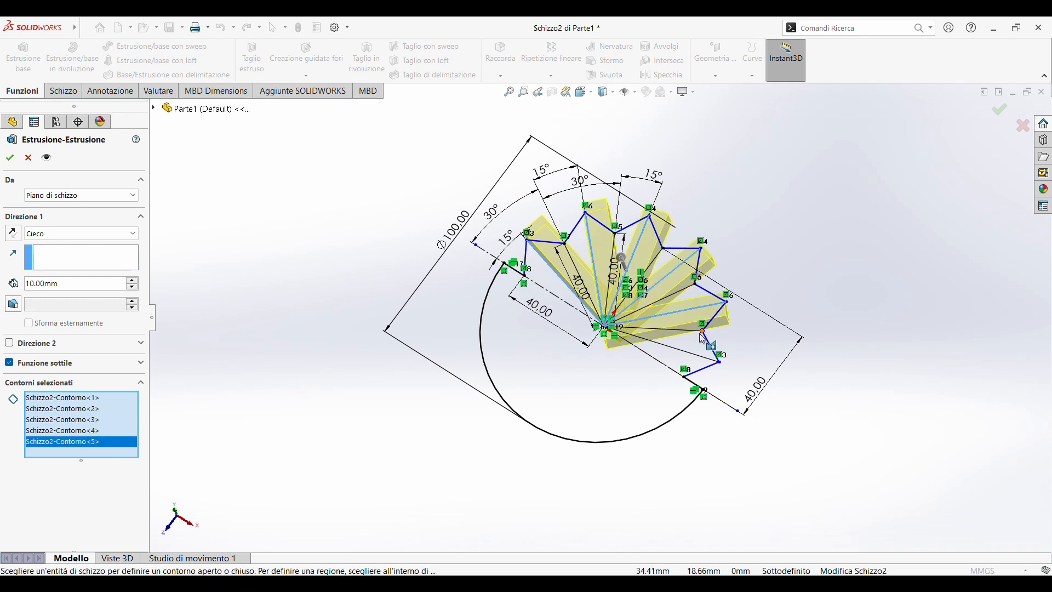
{"action": "left_click", "coordinate": [713, 361]}
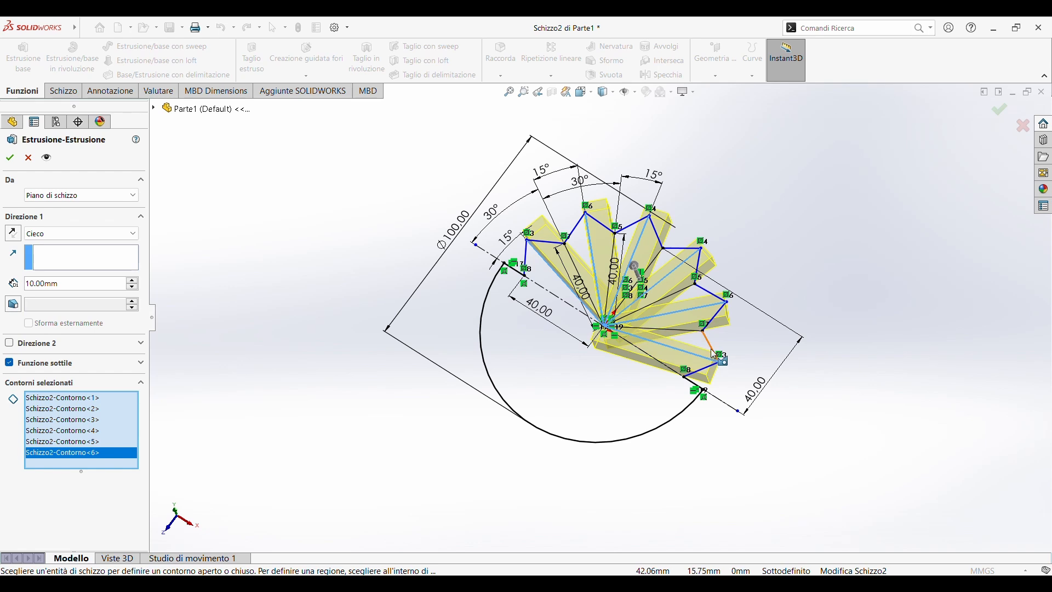
{"action": "left_click", "coordinate": [711, 348]}
{"action": "left_click", "coordinate": [725, 314]}
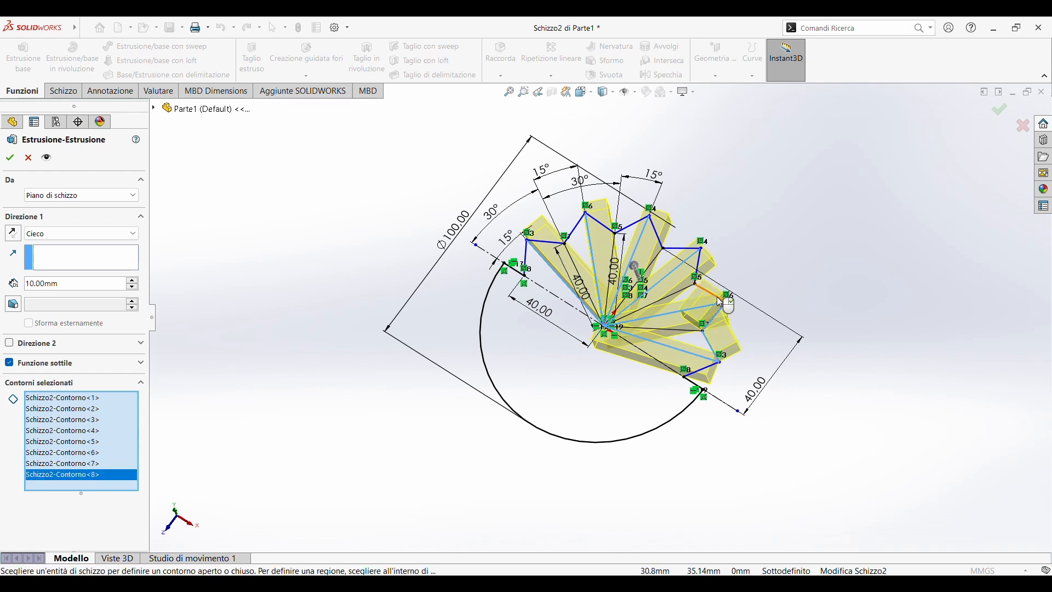
{"action": "left_click", "coordinate": [713, 296]}
{"action": "key", "text": "Escape"}
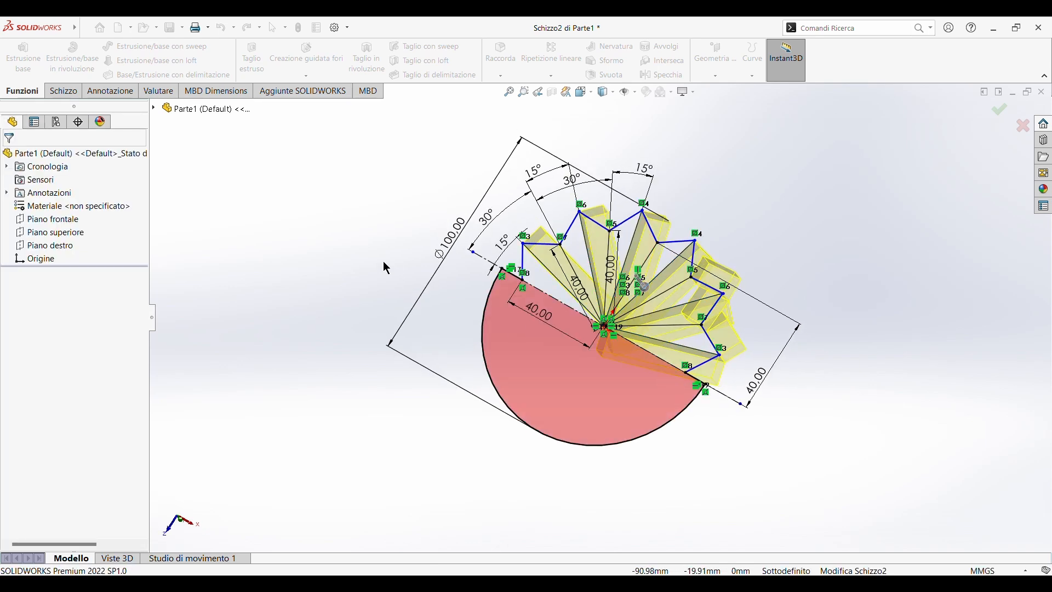
{"action": "key", "text": "ctrl+z"}
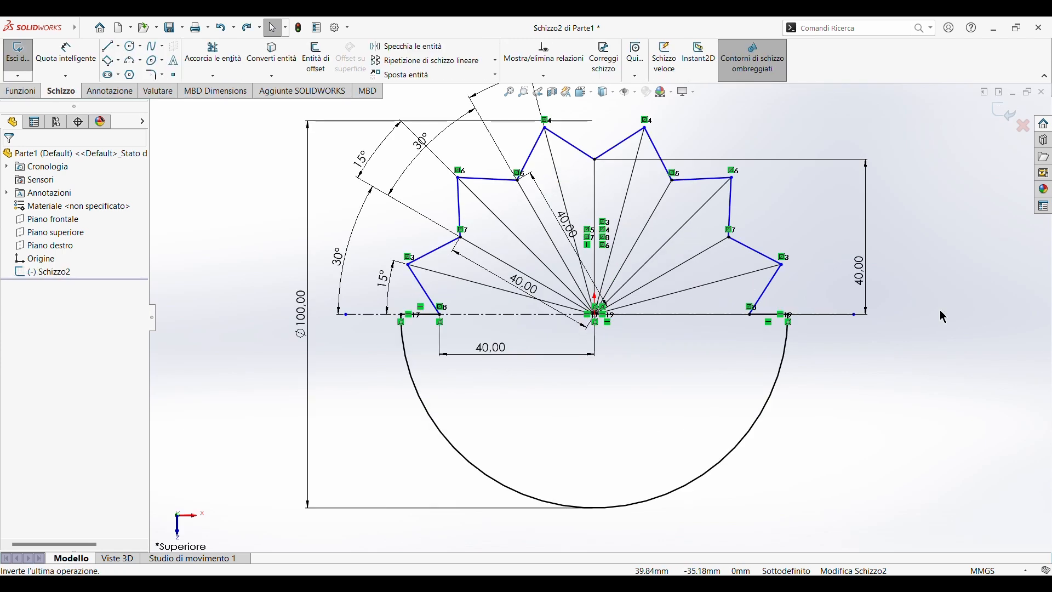
Extrude the sketch 10 mm blind, selecting the lower half disc and all twelve wedge regions under the zigzag as contours
{"action": "left_click", "coordinate": [21, 90]}
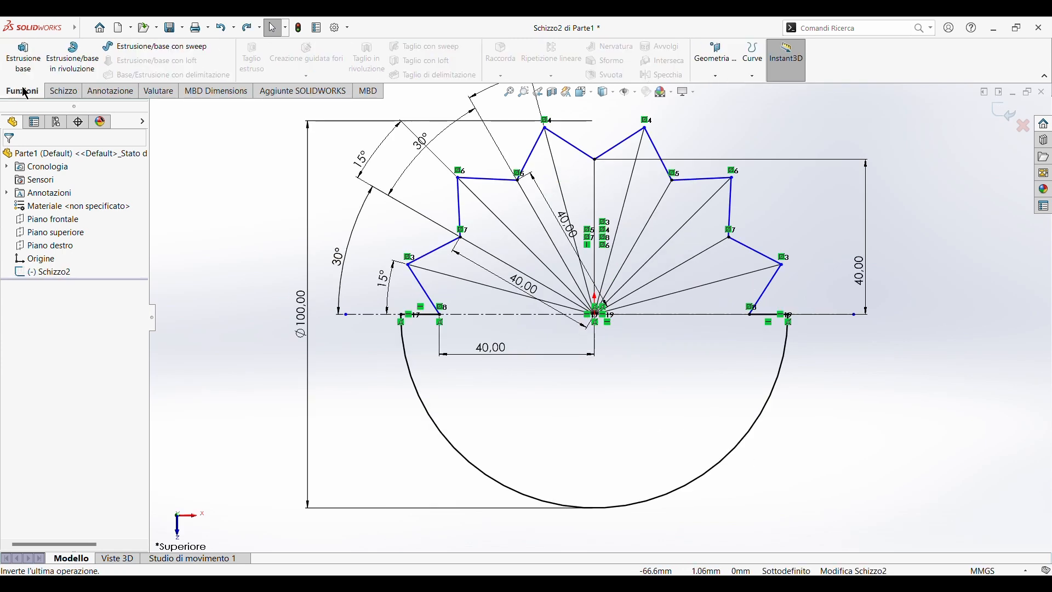
{"action": "left_click", "coordinate": [23, 57]}
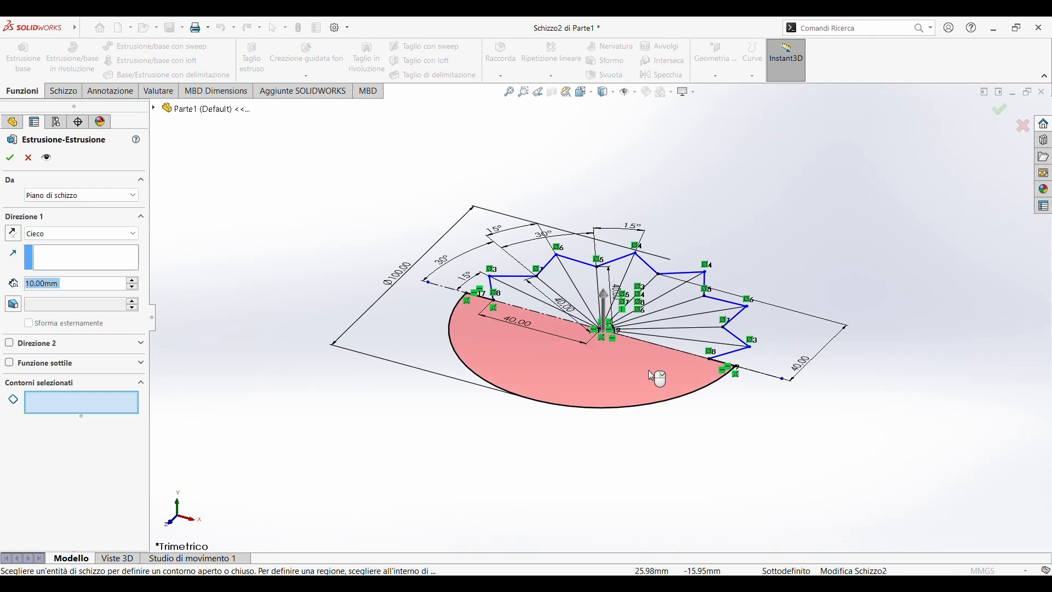
{"action": "left_click", "coordinate": [652, 371]}
{"action": "left_click", "coordinate": [693, 355]}
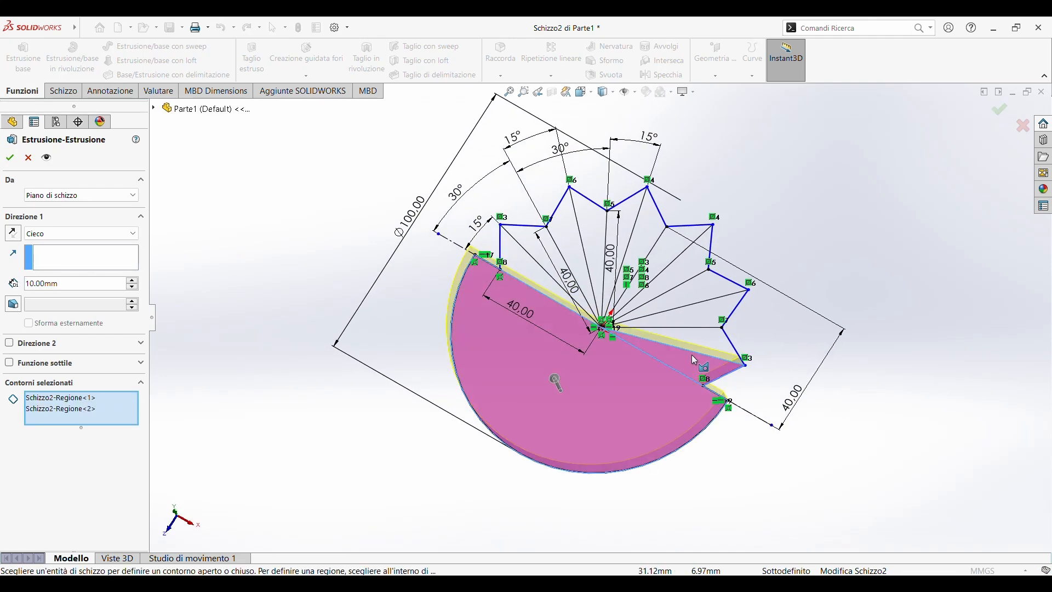
{"action": "left_click", "coordinate": [700, 334]}
{"action": "left_click", "coordinate": [704, 310]}
{"action": "left_click", "coordinate": [699, 280]}
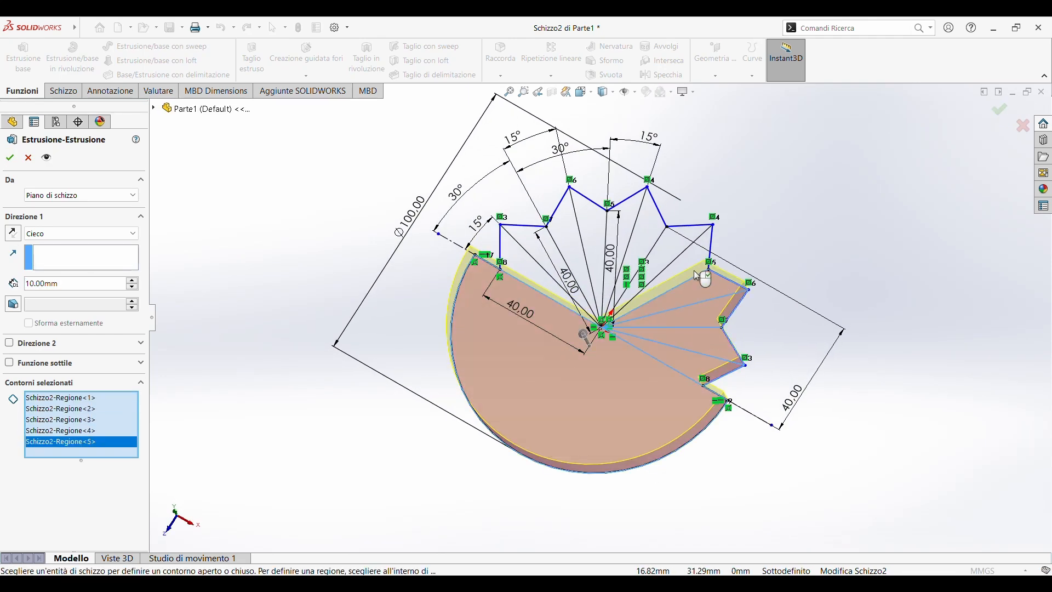
{"action": "left_click", "coordinate": [682, 256]}
{"action": "left_click", "coordinate": [663, 235]}
{"action": "left_click", "coordinate": [652, 230]}
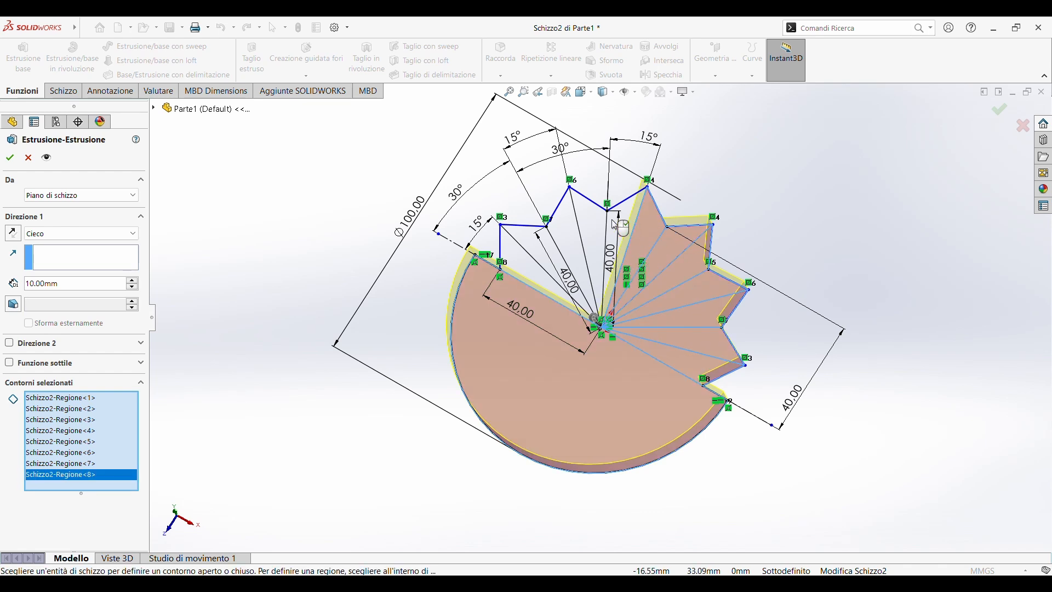
{"action": "left_click", "coordinate": [625, 230]}
{"action": "left_click", "coordinate": [590, 230]}
{"action": "left_click", "coordinate": [566, 230]}
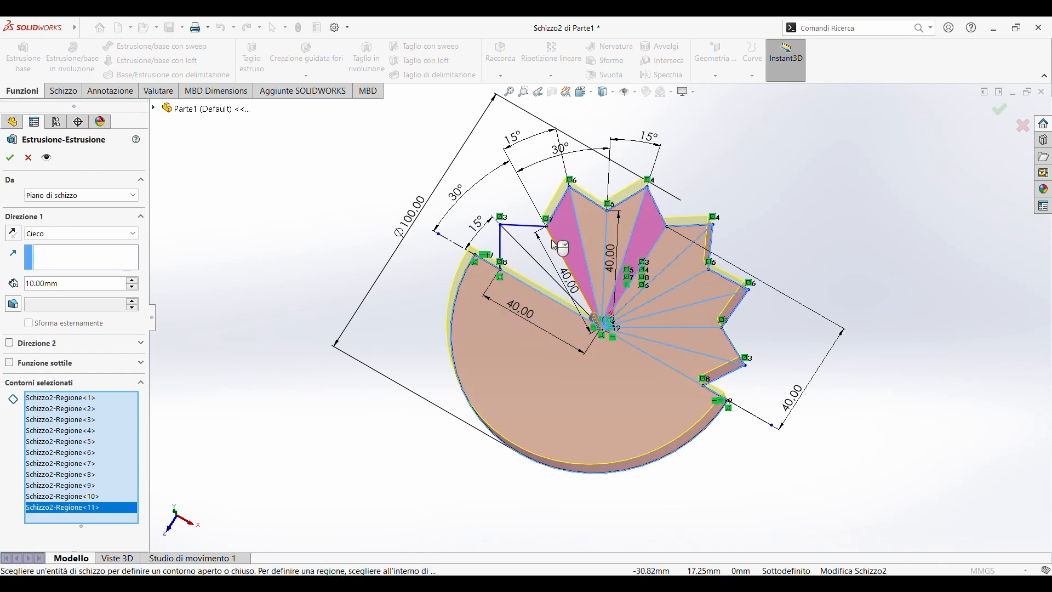
{"action": "left_click", "coordinate": [518, 252]}
{"action": "left_click", "coordinate": [493, 246]}
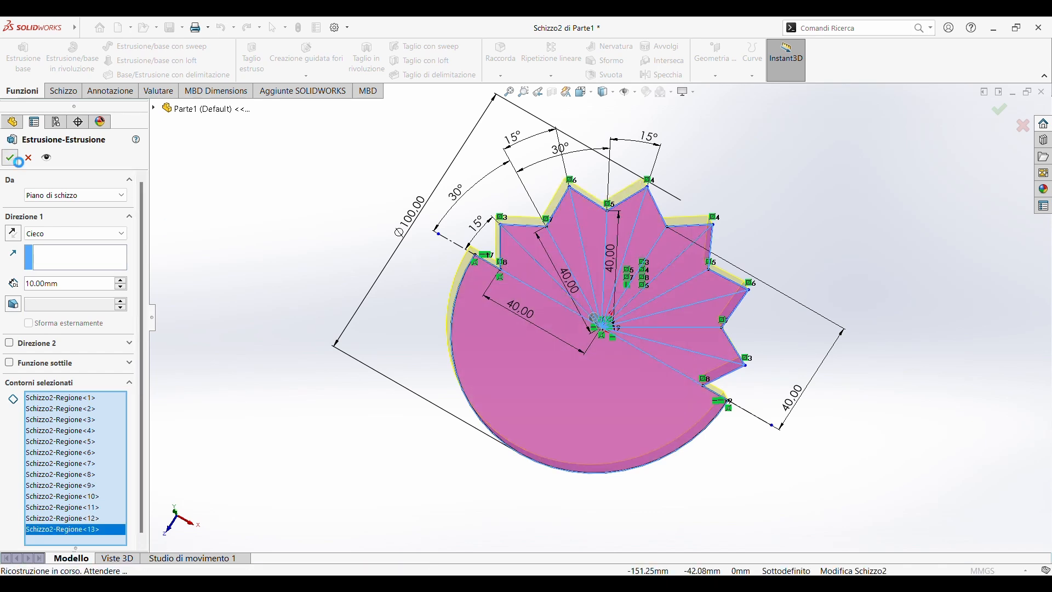
{"action": "left_click", "coordinate": [10, 157]}
Start a new sketch on the flat face of the extruded zigzag disc
{"action": "mouse_move", "coordinate": [608, 383]}
{"action": "middle_mouse_down"}
{"action": "mouse_move", "coordinate": [716, 367]}
{"action": "mouse_move", "coordinate": [641, 479]}
{"action": "mouse_move", "coordinate": [704, 351]}
{"action": "mouse_move", "coordinate": [655, 345]}
{"action": "mouse_move", "coordinate": [550, 274]}
{"action": "middle_mouse_up"}
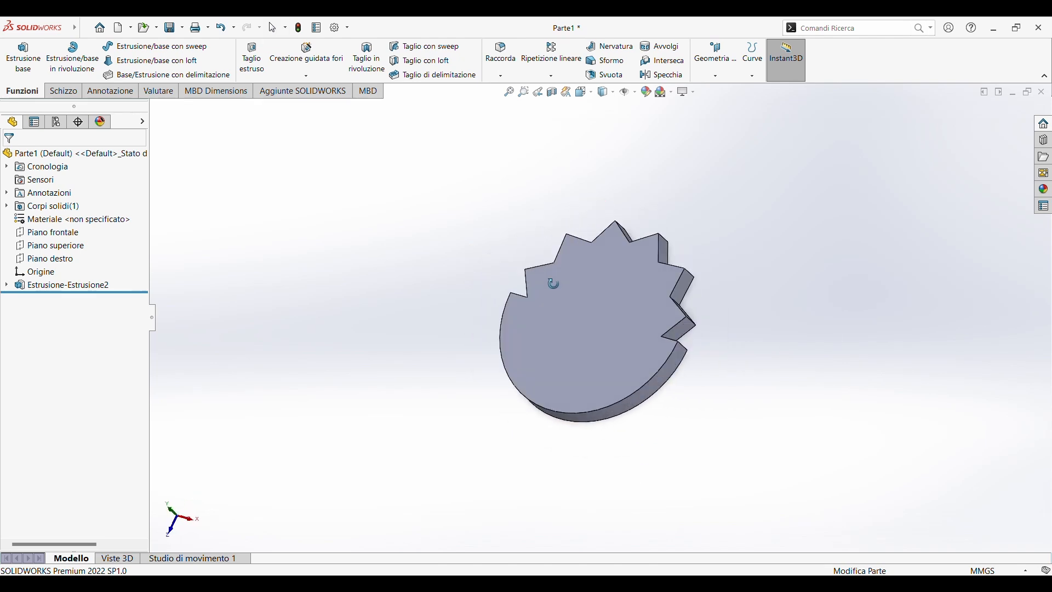
{"action": "left_click", "coordinate": [62, 91]}
{"action": "left_click", "coordinate": [18, 55]}
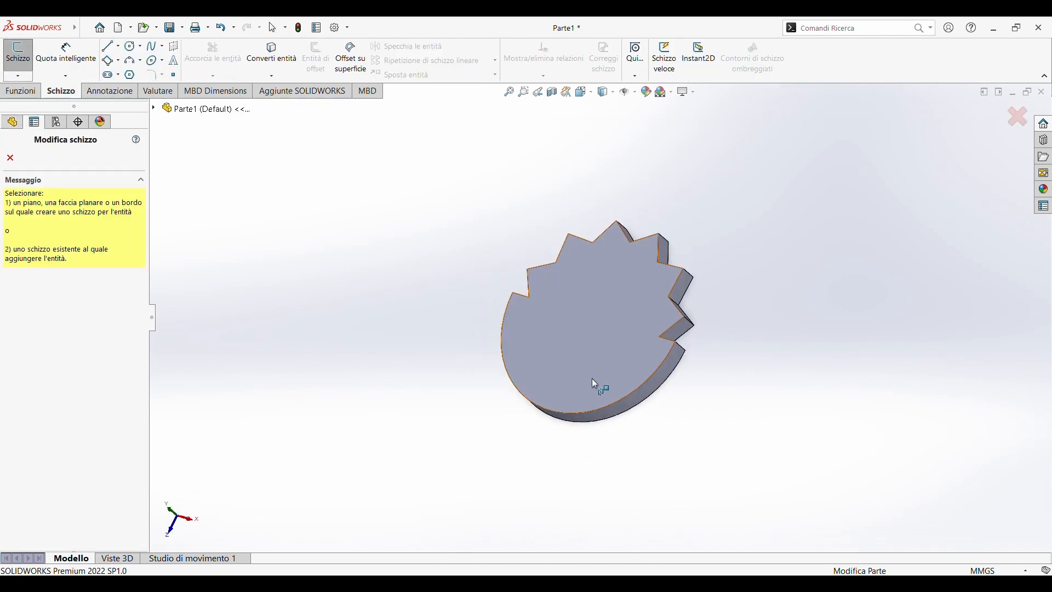
{"action": "left_click", "coordinate": [593, 381]}
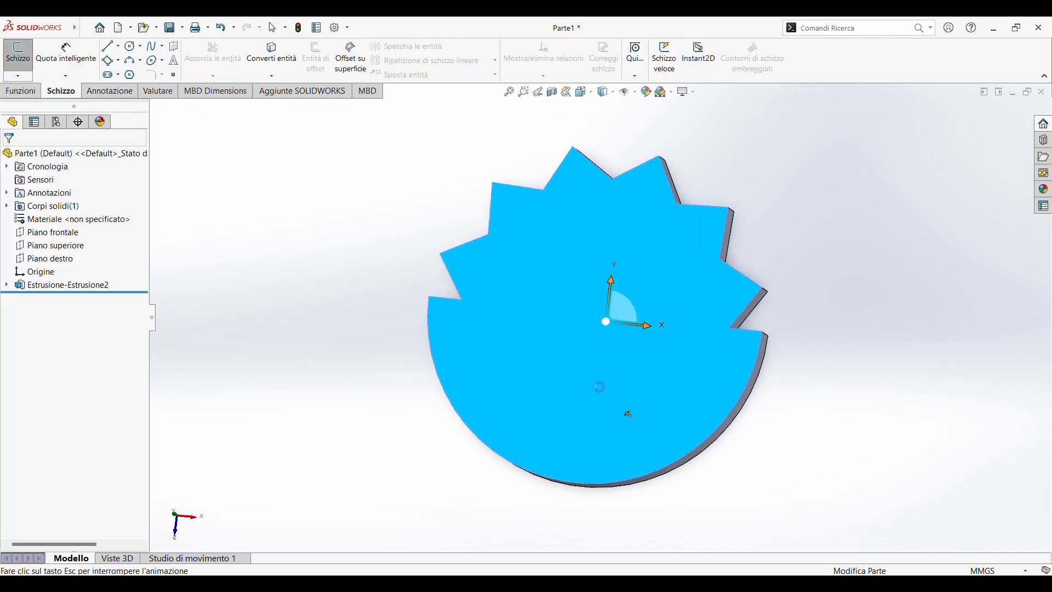
Sketch a downward-bulging three-point arc of about 41 mm radius across the lower half of the disc
{"action": "left_click", "coordinate": [129, 47]}
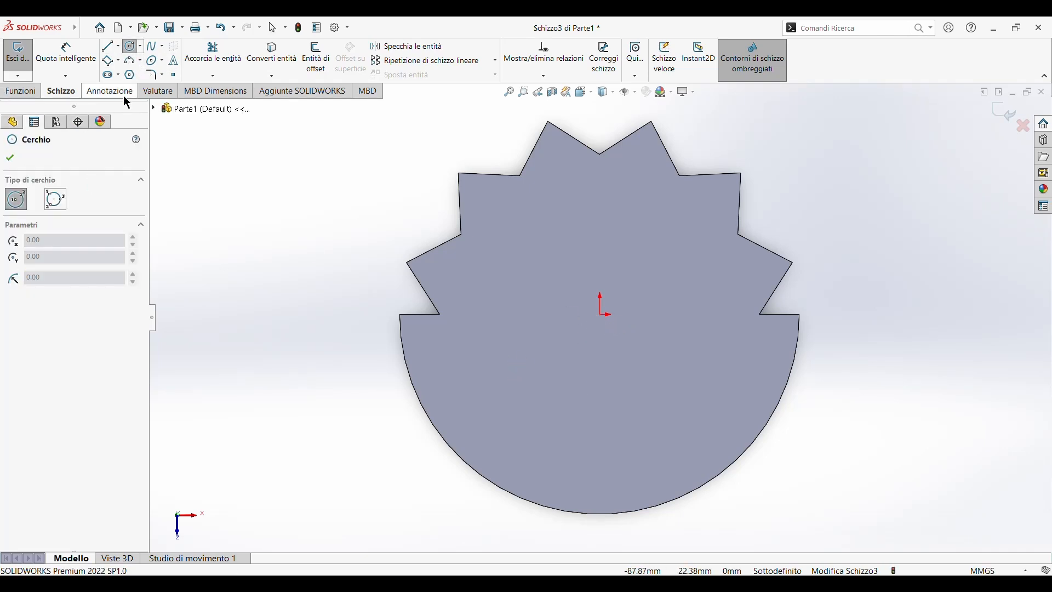
{"action": "left_click", "coordinate": [132, 60]}
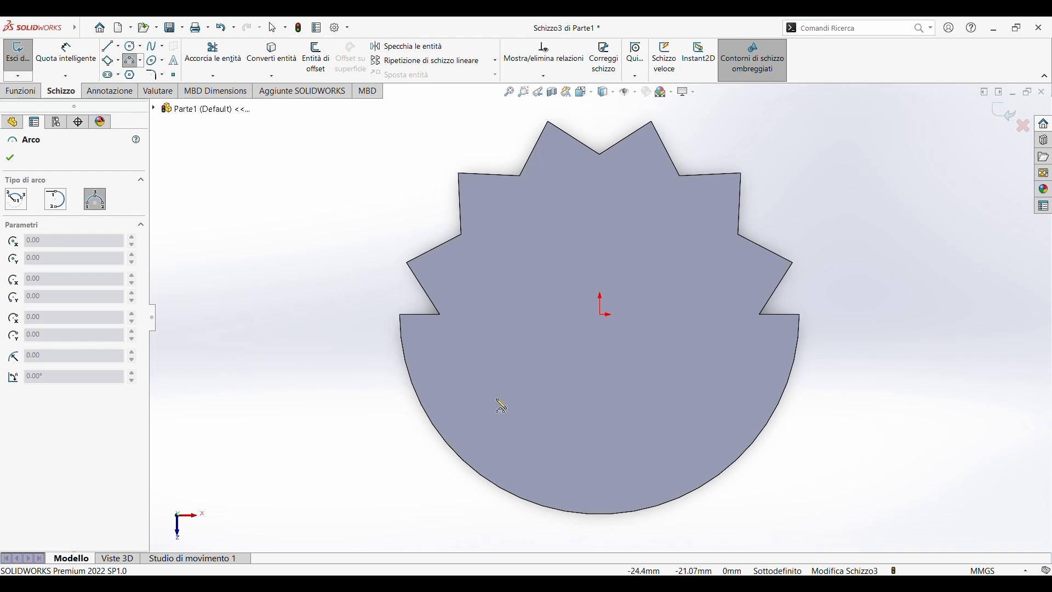
{"action": "left_click", "coordinate": [439, 348]}
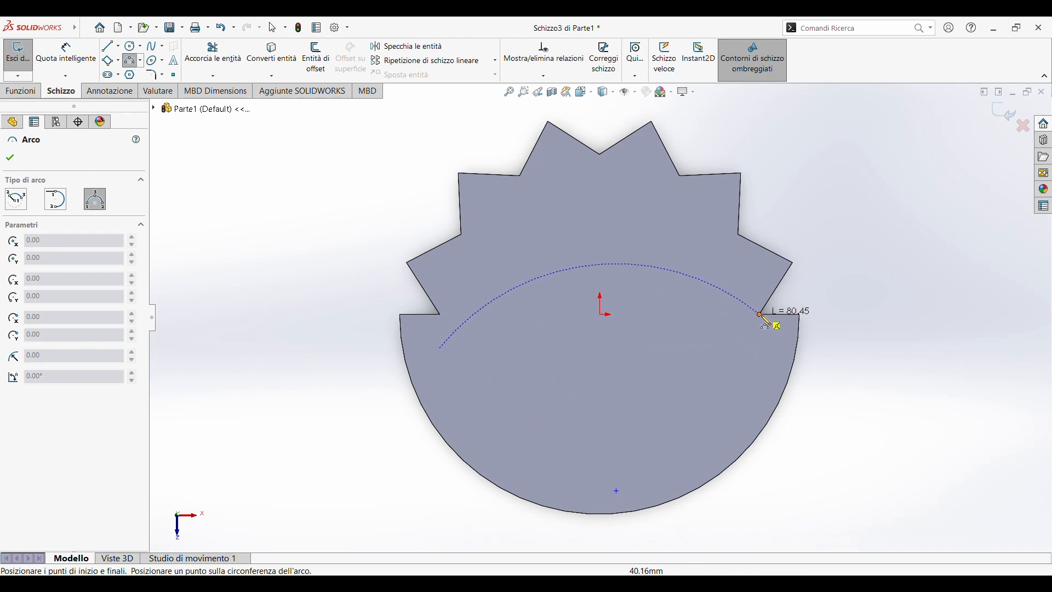
{"action": "left_click", "coordinate": [756, 348]}
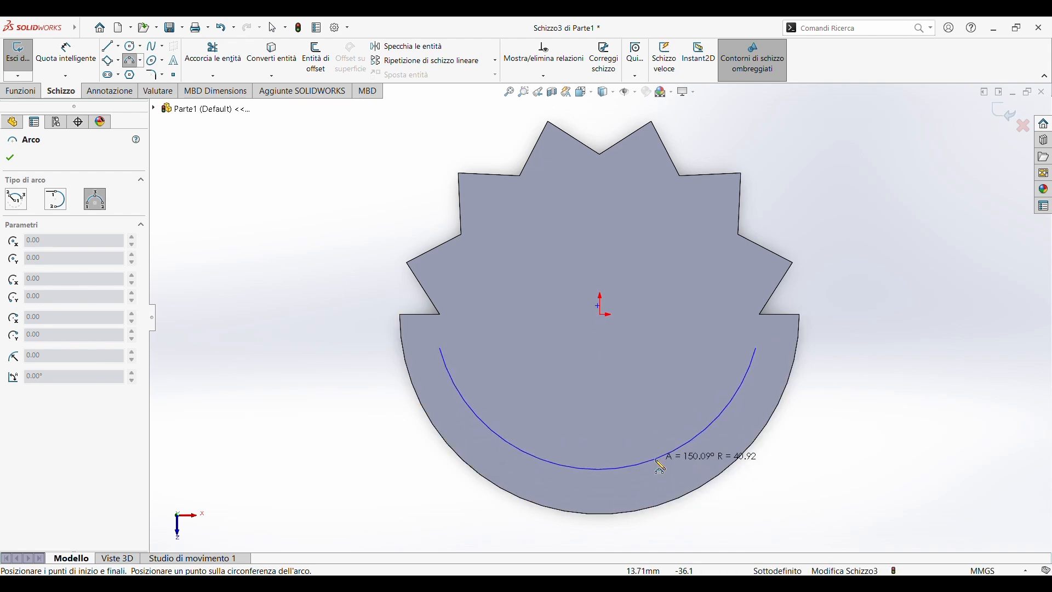
{"action": "left_click", "coordinate": [659, 466]}
{"action": "key", "text": "Escape"}
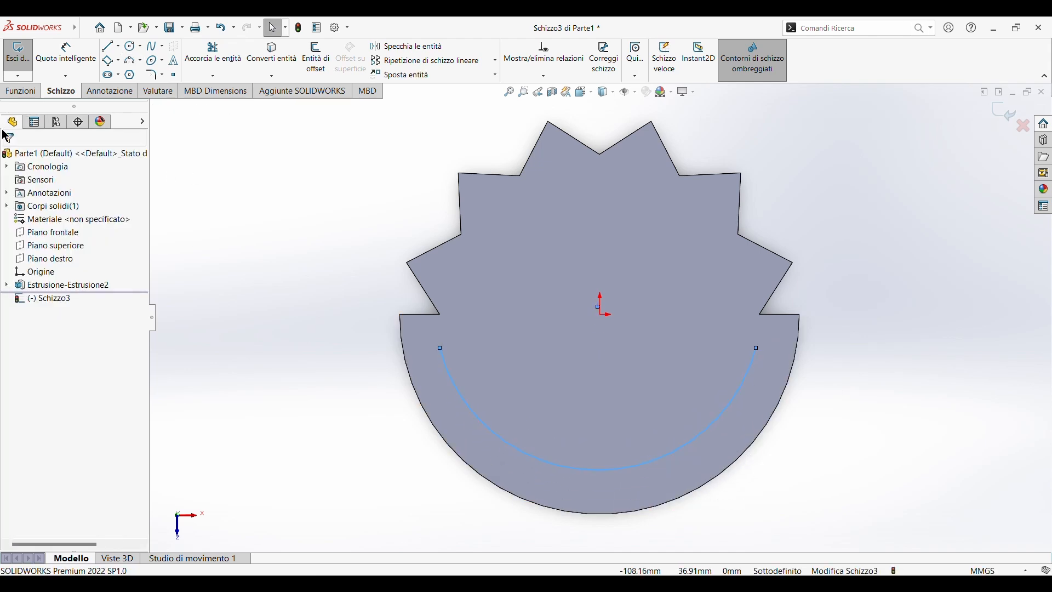
Sketch a second three-point arc of about 31.5 mm radius inside the first one, with its ends at nearly the same height
{"action": "left_click", "coordinate": [130, 62]}
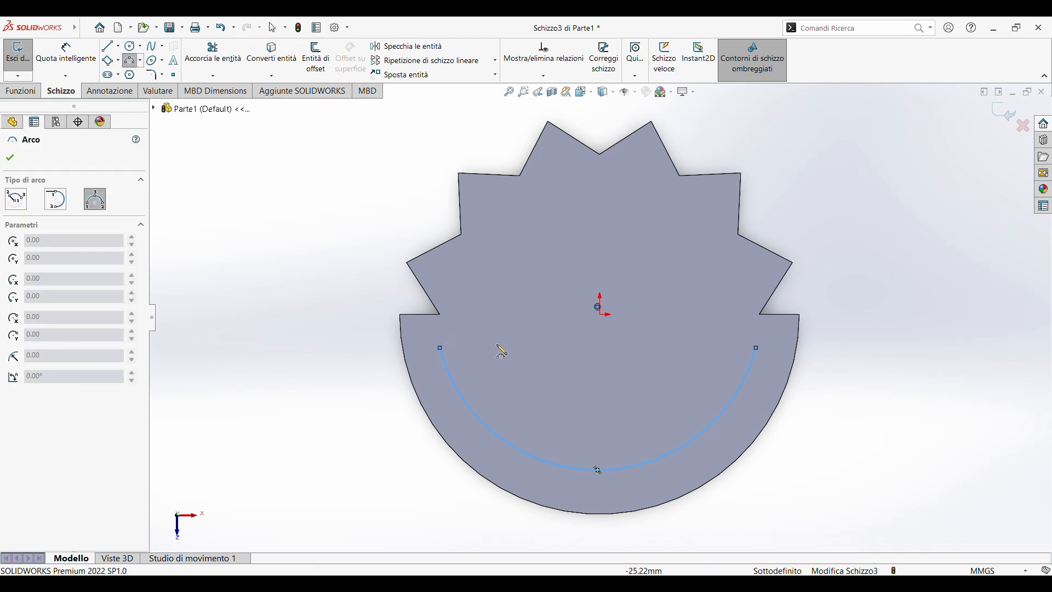
{"action": "left_click", "coordinate": [480, 349]}
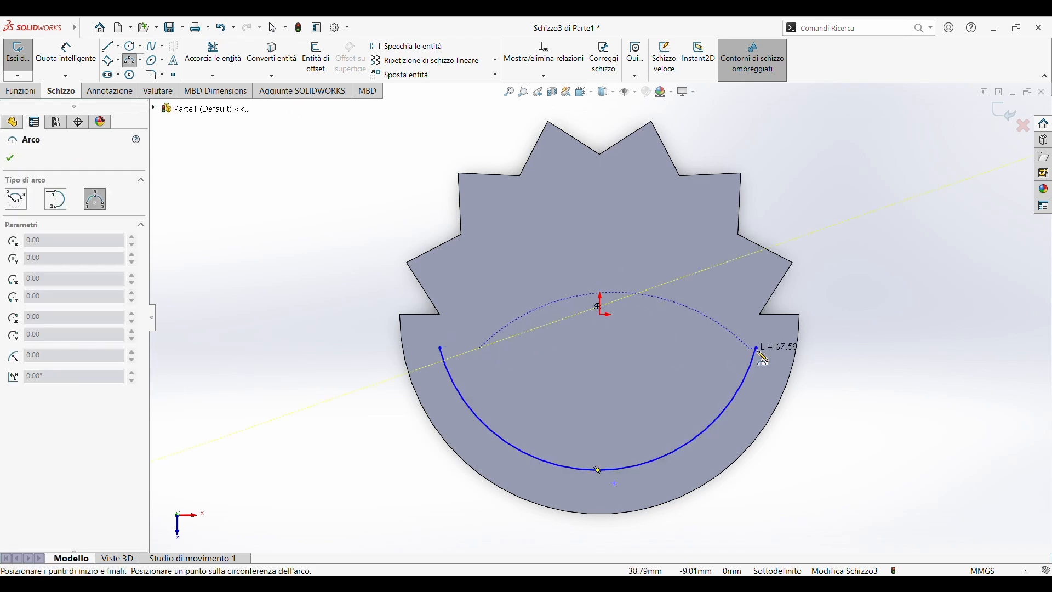
{"action": "left_click", "coordinate": [715, 345]}
{"action": "left_click", "coordinate": [666, 406]}
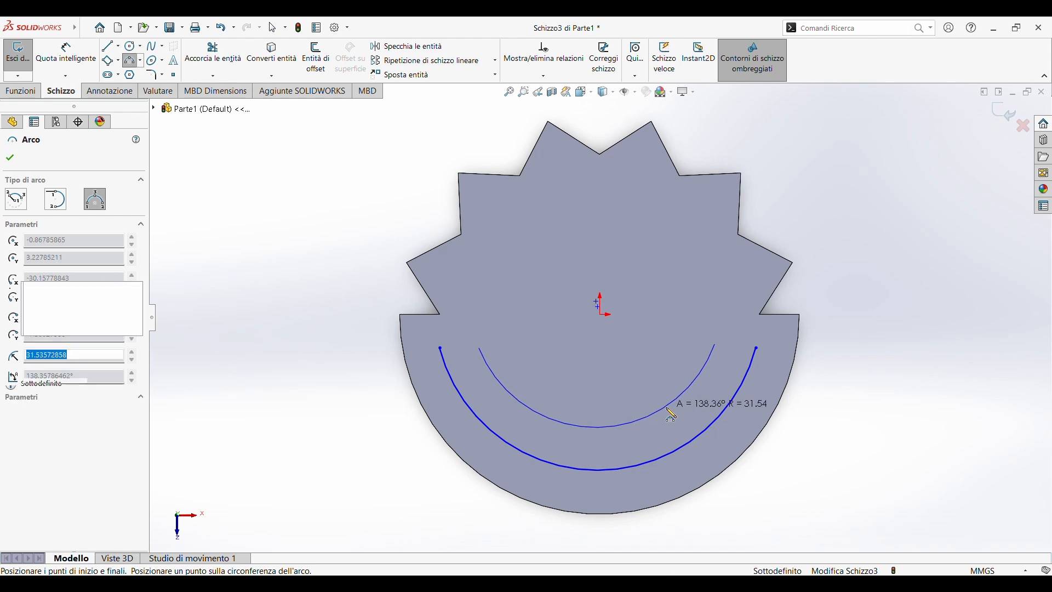
{"action": "key", "text": "Escape"}
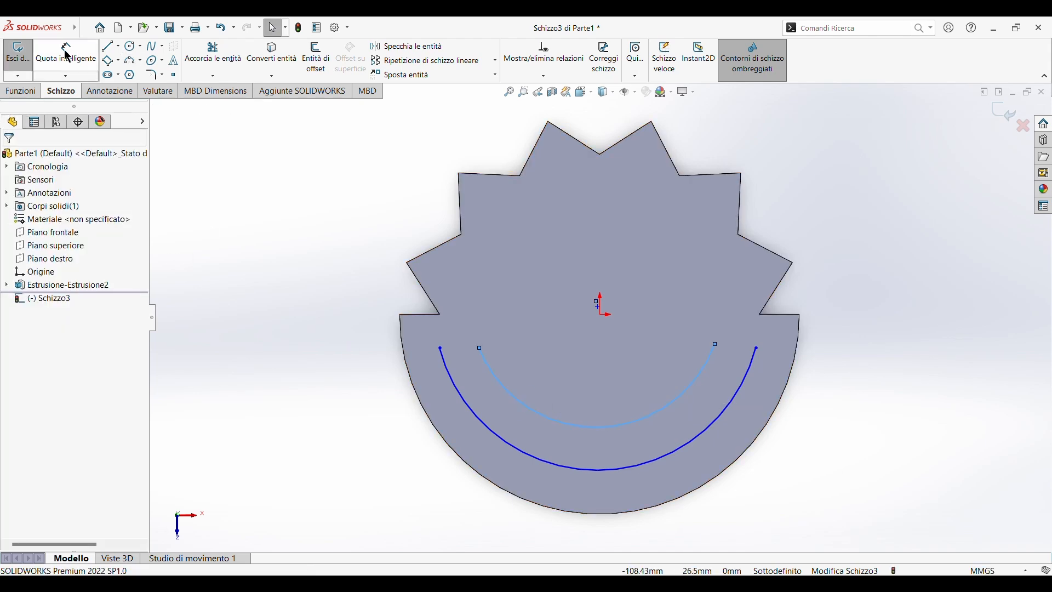
Add horizontal relations between the right endpoints and between the left endpoints of the two arcs
{"action": "left_click", "coordinate": [756, 349]}
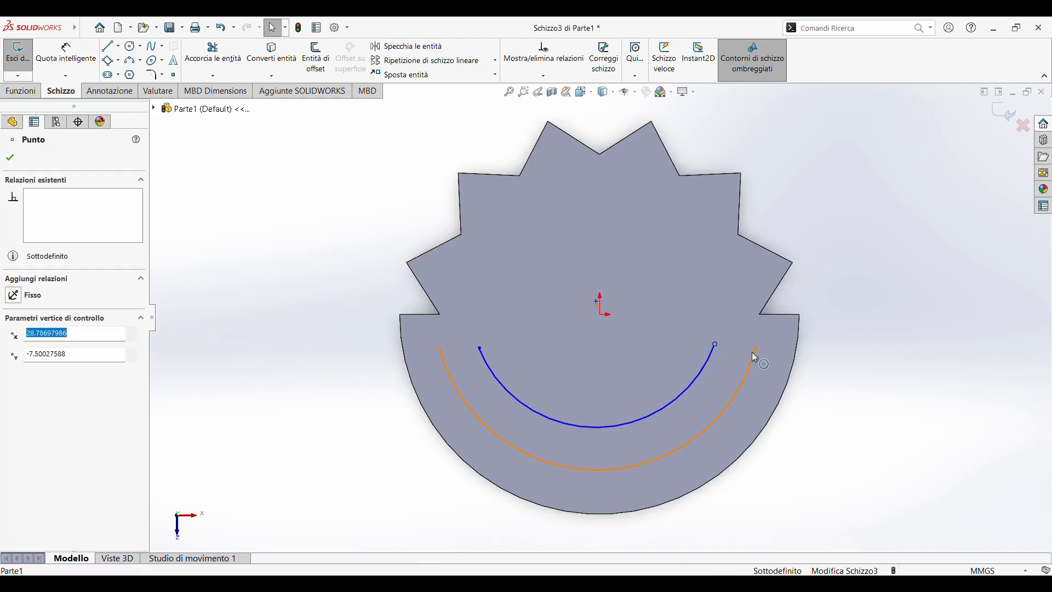
{"action": "left_click", "coordinate": [715, 345], "text": "ctrl"}
{"action": "left_click", "coordinate": [36, 351]}
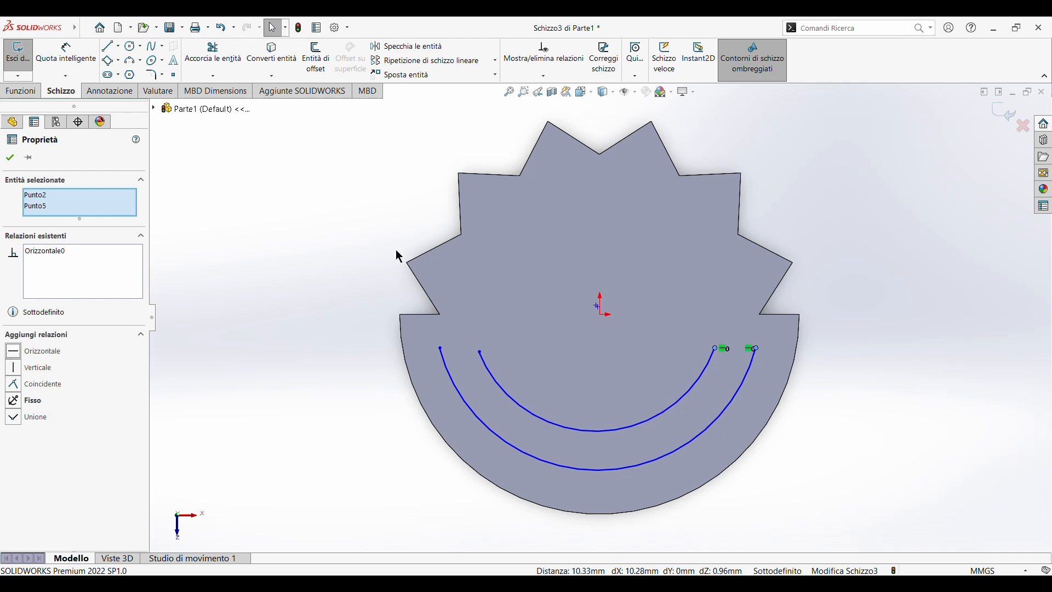
{"action": "left_click", "coordinate": [441, 348]}
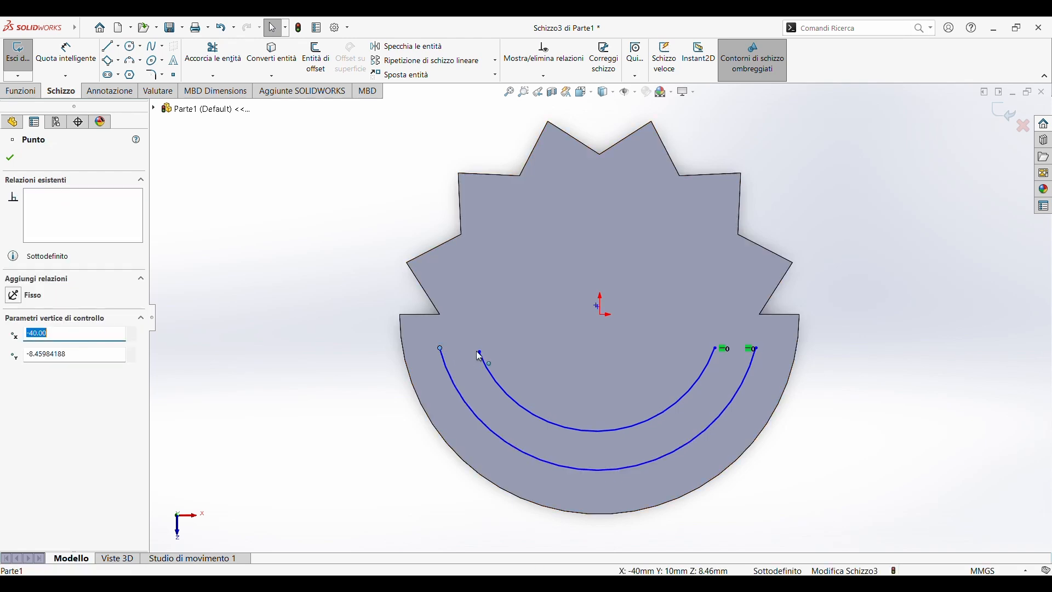
{"action": "left_click", "coordinate": [480, 352], "text": "ctrl"}
{"action": "left_click", "coordinate": [24, 351]}
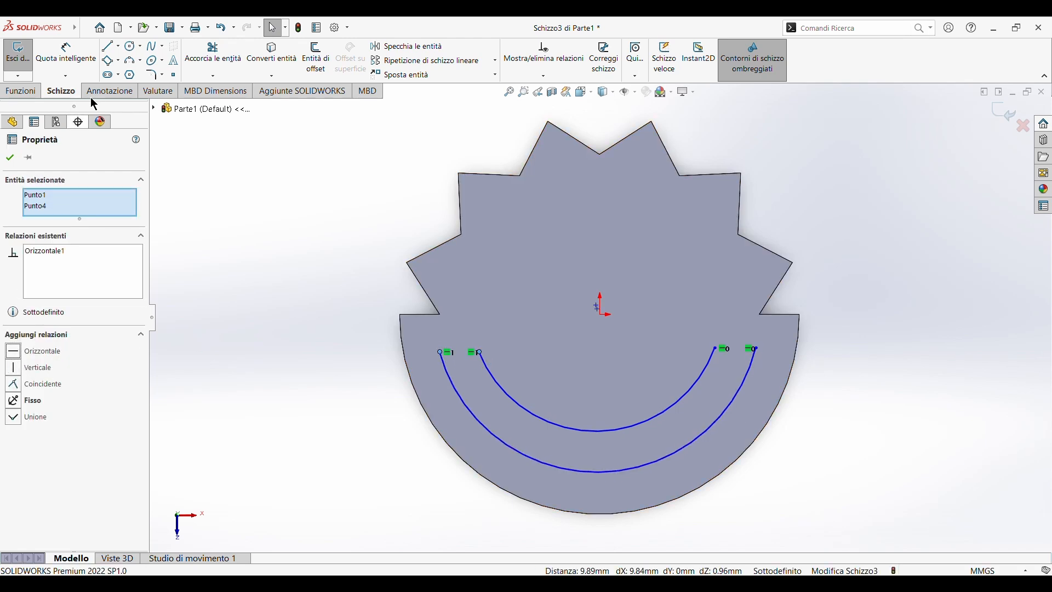
Dimension the outer arc with a radius of 40 mm
{"action": "left_click", "coordinate": [86, 64]}
{"action": "left_click", "coordinate": [612, 473]}
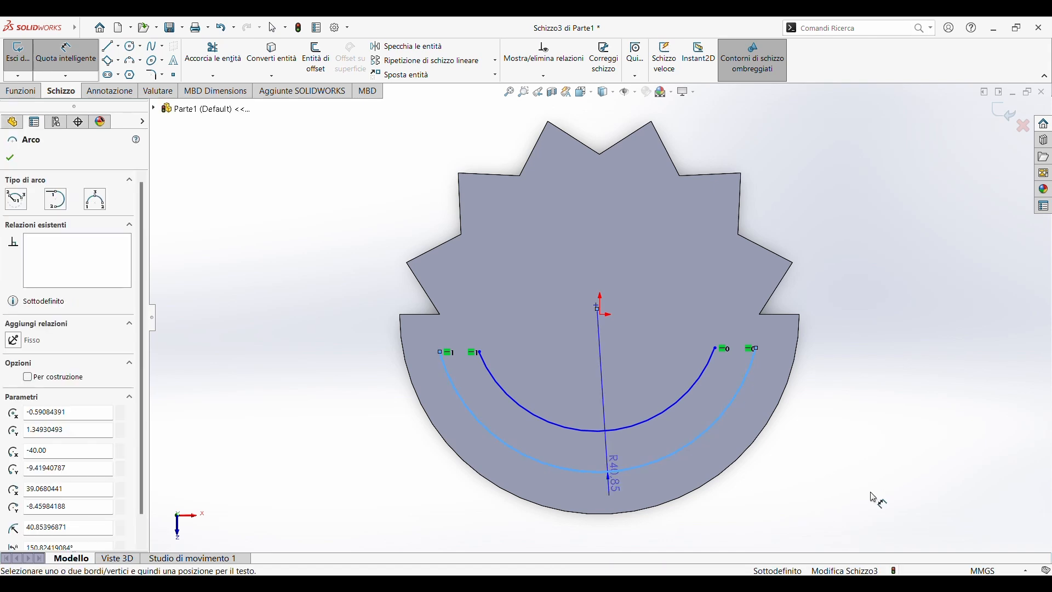
{"action": "left_click", "coordinate": [873, 499]}
{"action": "type", "text": "40"}
{"action": "key", "text": "Return"}
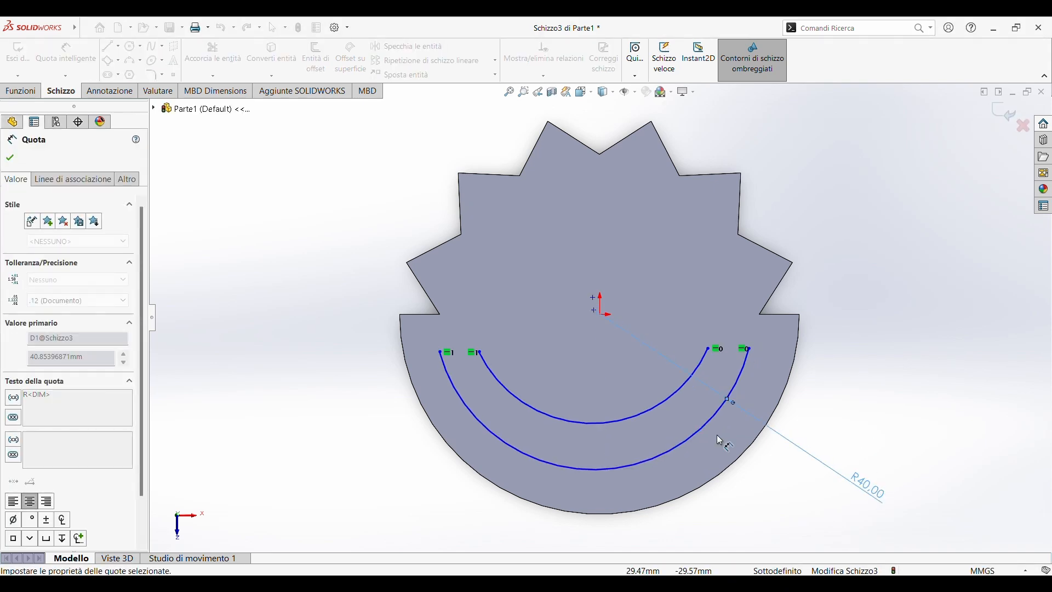
Dimension the inner arc with a radius of 30 mm
{"action": "left_click", "coordinate": [646, 414]}
{"action": "left_click", "coordinate": [885, 385]}
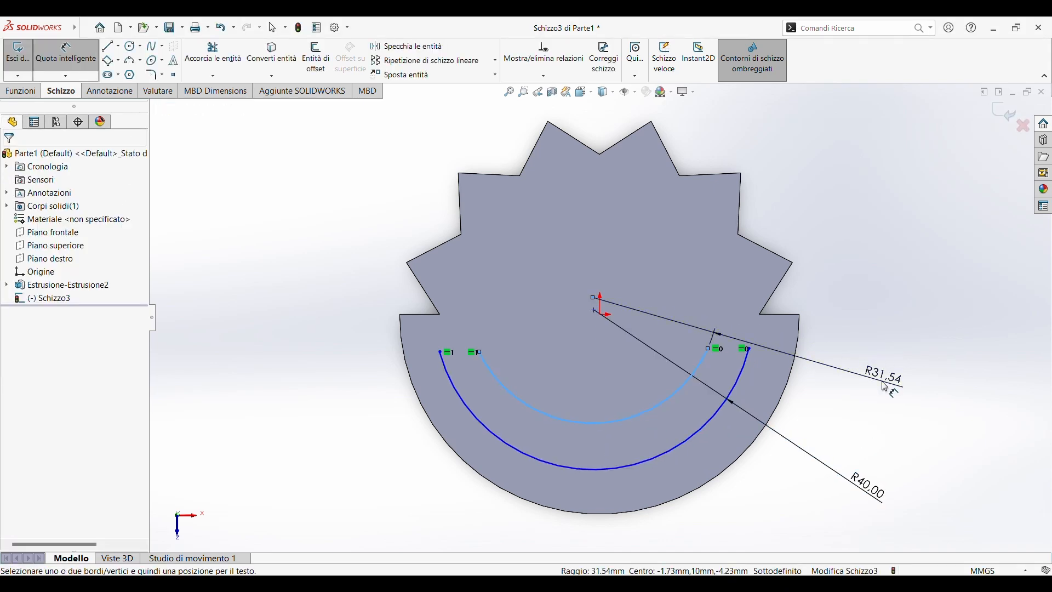
{"action": "type", "text": "30"}
{"action": "key", "text": "Return"}
{"action": "key", "text": "Escape"}
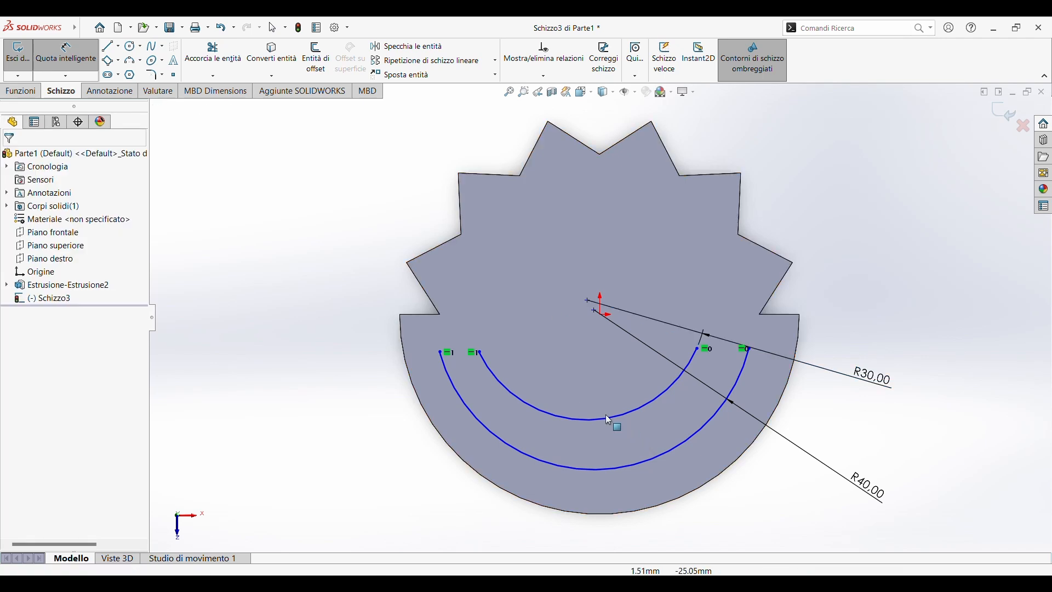
{"action": "key", "text": "Escape"}
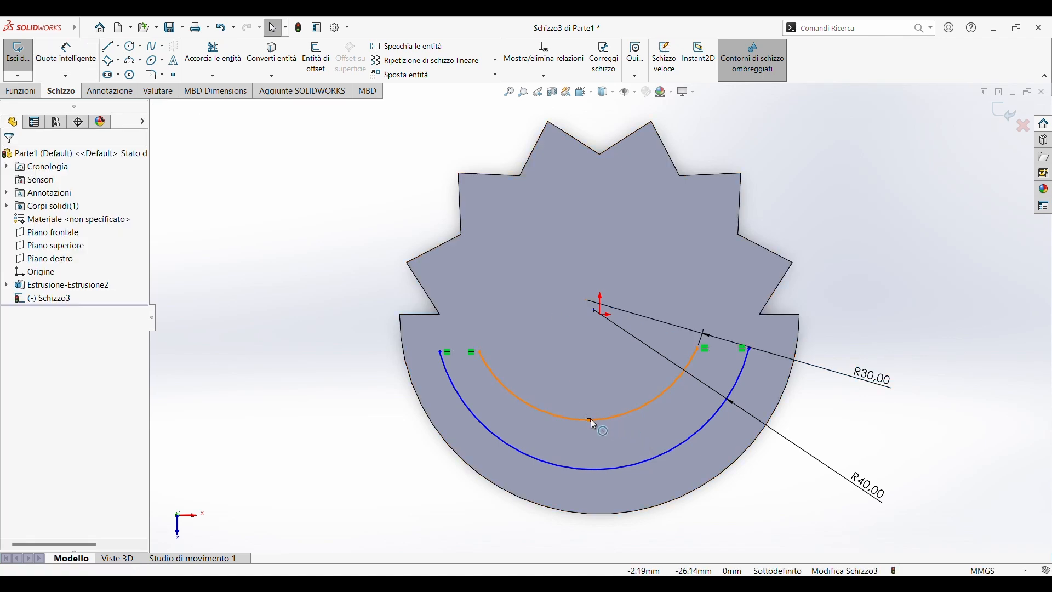
Add a vertical relation between the inner arc's midpoint and the origin
{"action": "left_click", "coordinate": [591, 419]}
{"action": "left_click", "coordinate": [600, 317]}
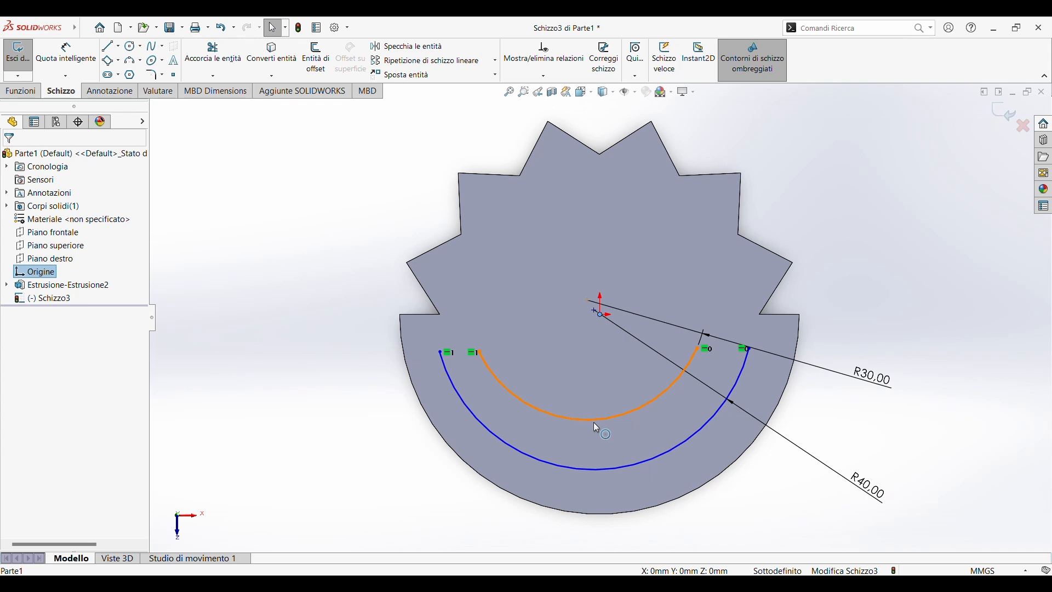
{"action": "left_click", "coordinate": [592, 421], "text": "ctrl"}
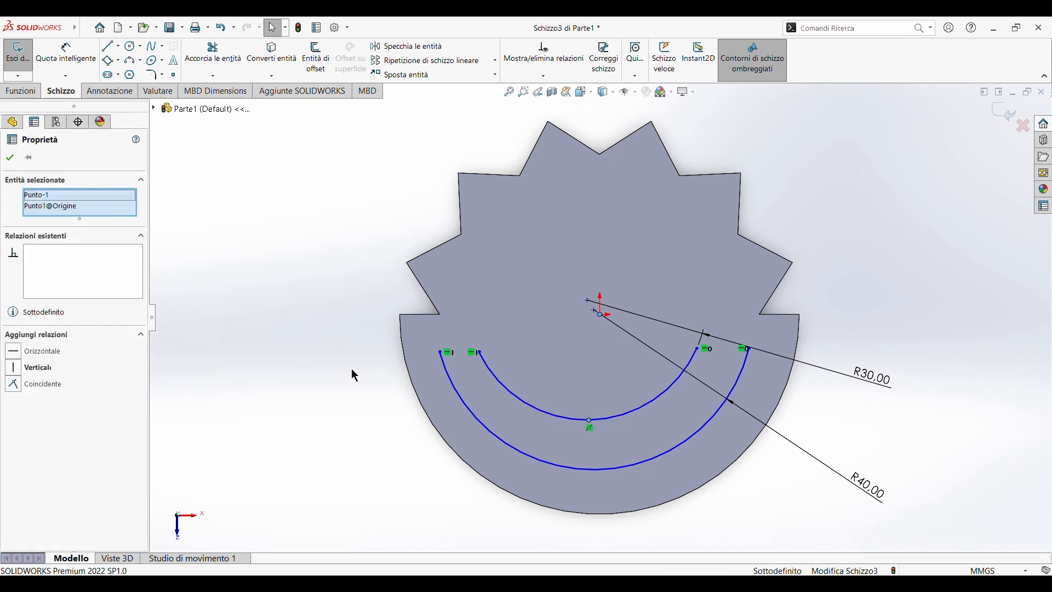
{"action": "left_click", "coordinate": [14, 371]}
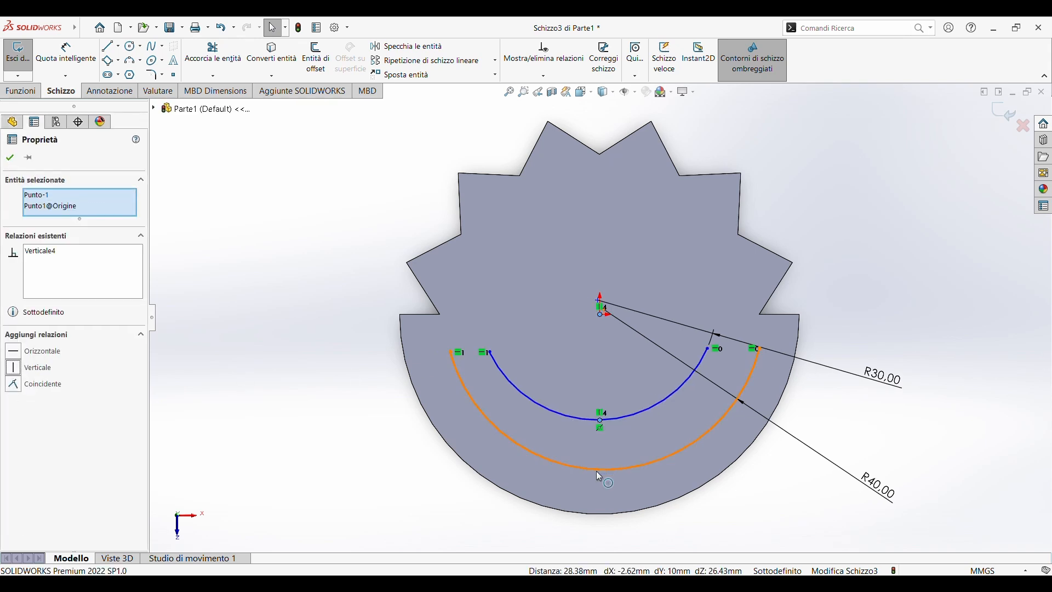
Move the inner arc slightly upward, away from the outer arc
{"action": "left_click", "coordinate": [402, 392]}
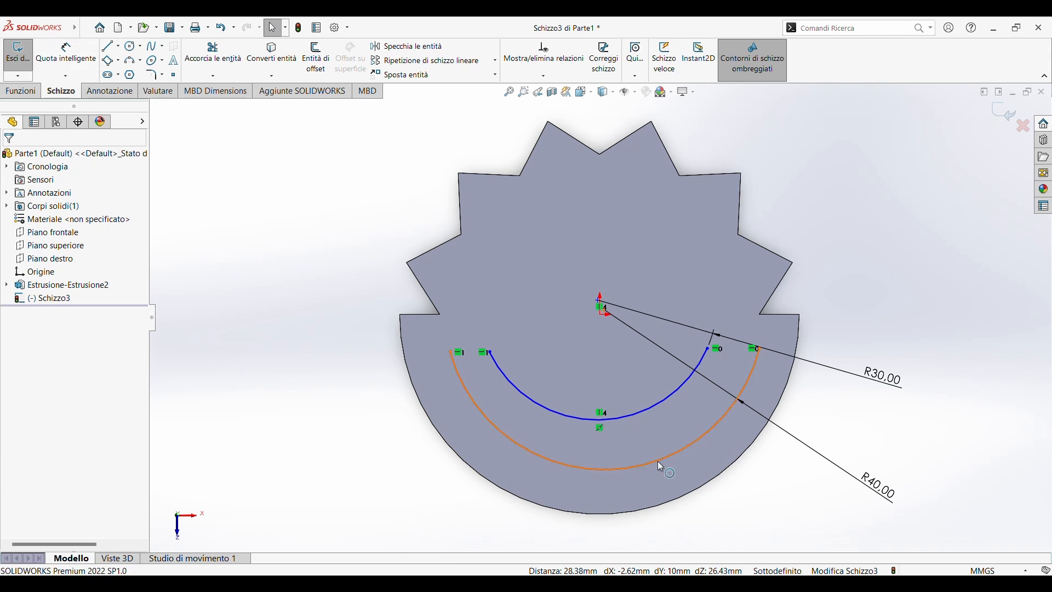
{"action": "left_click", "coordinate": [617, 422]}
{"action": "mouse_move", "coordinate": [615, 417]}
{"action": "left_mouse_down"}
{"action": "mouse_move", "coordinate": [655, 415]}
{"action": "mouse_move", "coordinate": [602, 381]}
{"action": "mouse_move", "coordinate": [611, 416]}
{"action": "left_mouse_up"}
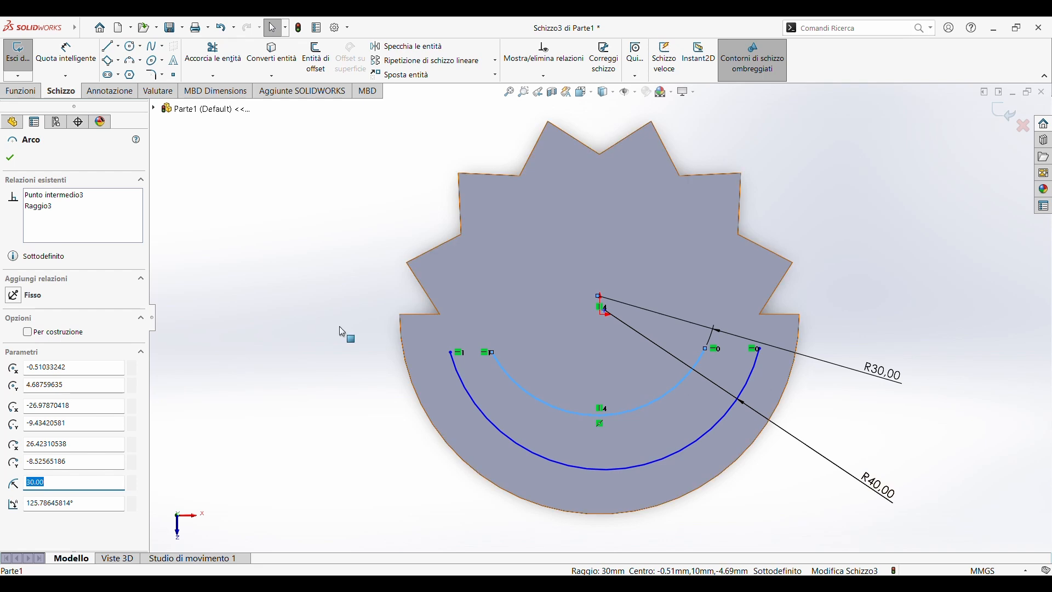
{"action": "key", "text": "Escape"}
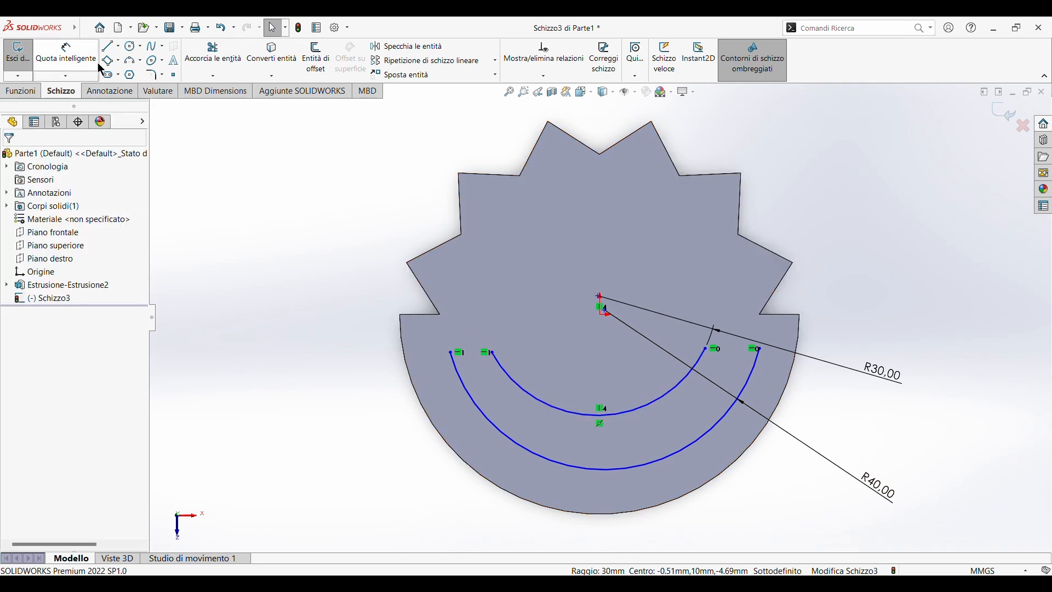
Try a 30 mm horizontal dimension between the left endpoints of the two arcs and undo it
{"action": "left_click", "coordinate": [66, 52]}
{"action": "left_click", "coordinate": [492, 353]}
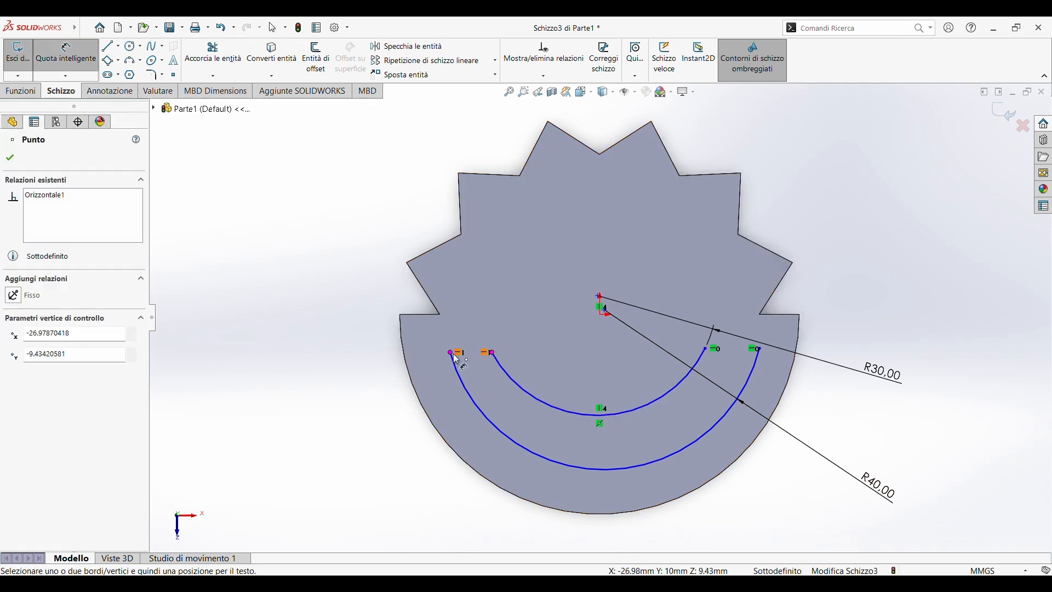
{"action": "left_click", "coordinate": [451, 353]}
{"action": "left_click", "coordinate": [472, 342]}
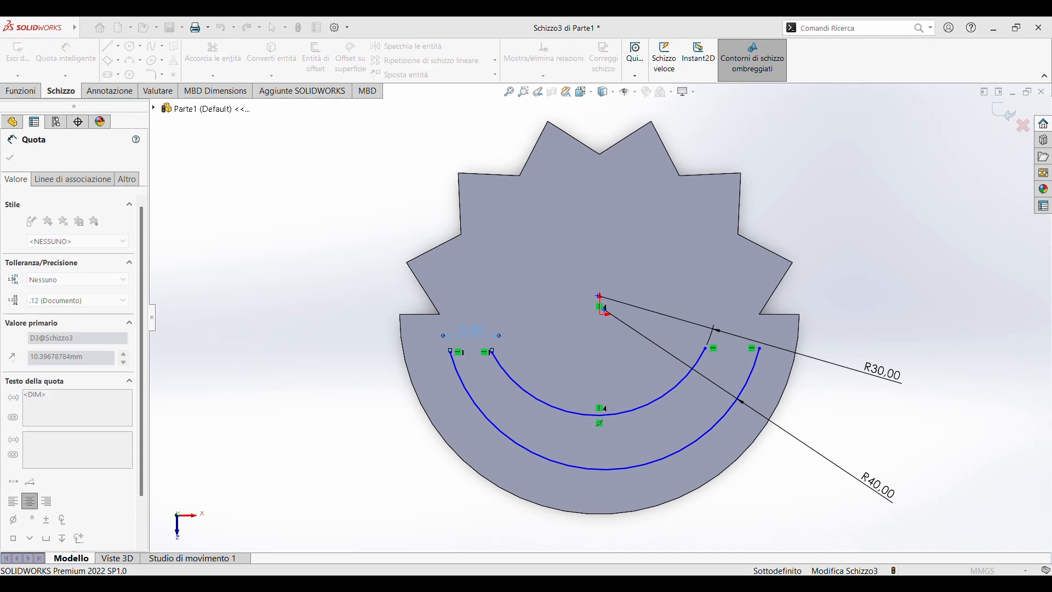
{"action": "type", "text": "30"}
{"action": "key", "text": "Return"}
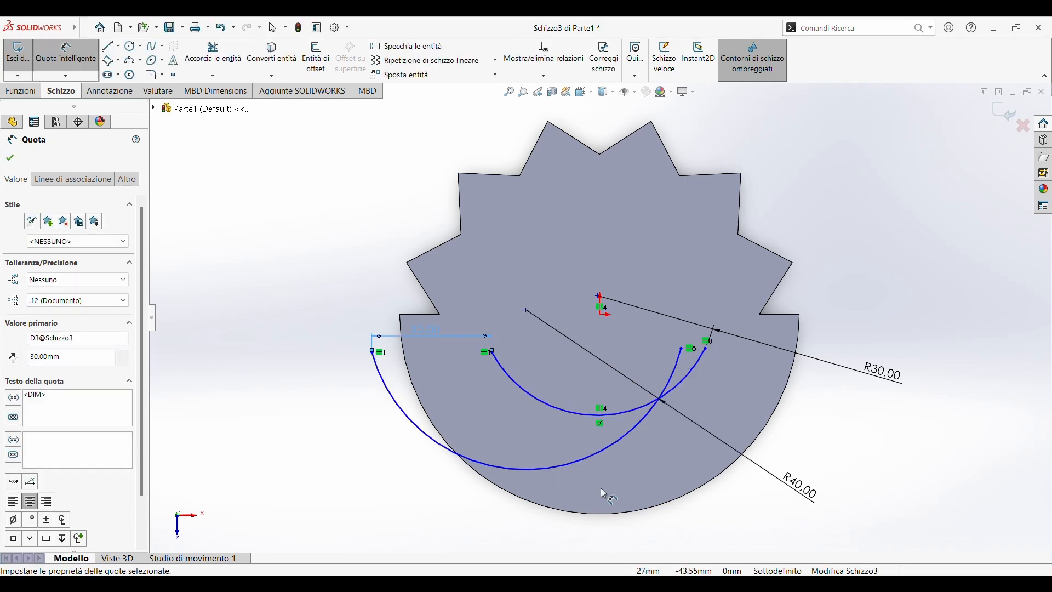
{"action": "key", "text": "ctrl+z"}
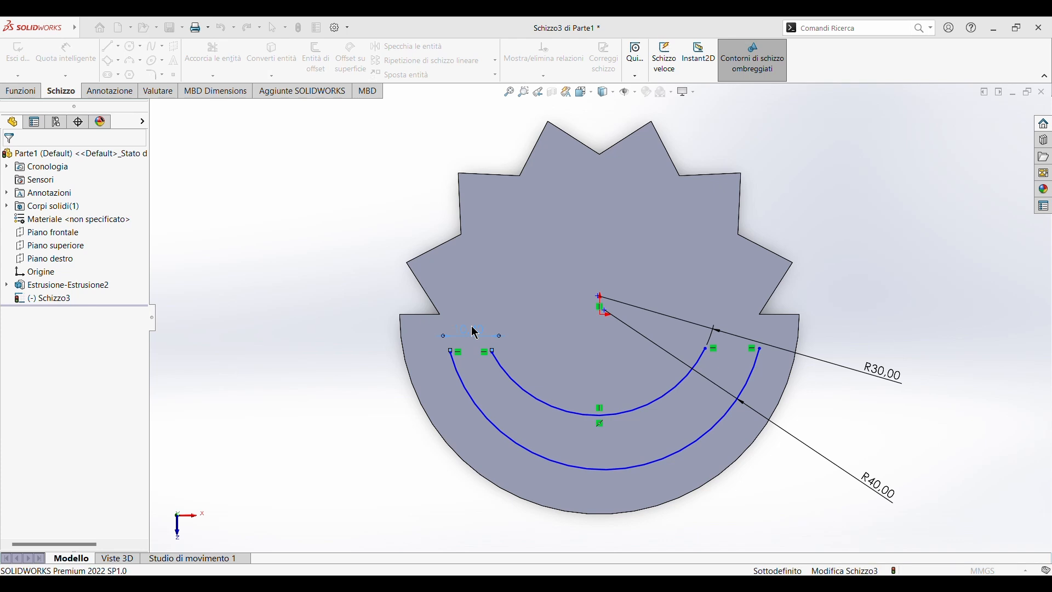
Dimension the horizontal gap between the two arcs' endpoints as 10 mm at both the left and right ends
{"action": "left_click", "coordinate": [471, 332]}
{"action": "left_click", "coordinate": [53, 57]}
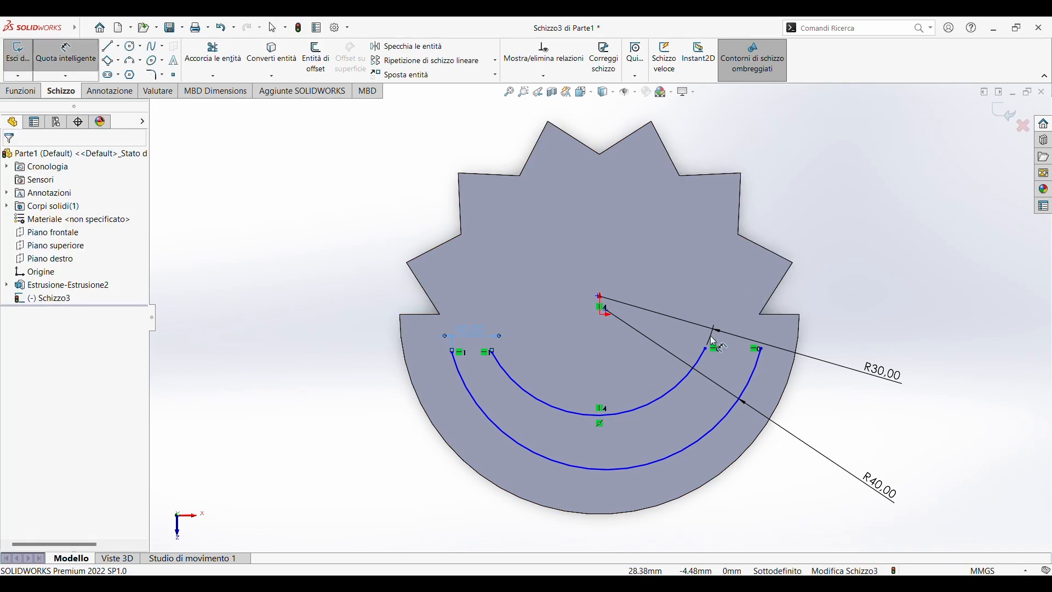
{"action": "left_click", "coordinate": [707, 351]}
{"action": "left_click", "coordinate": [761, 348]}
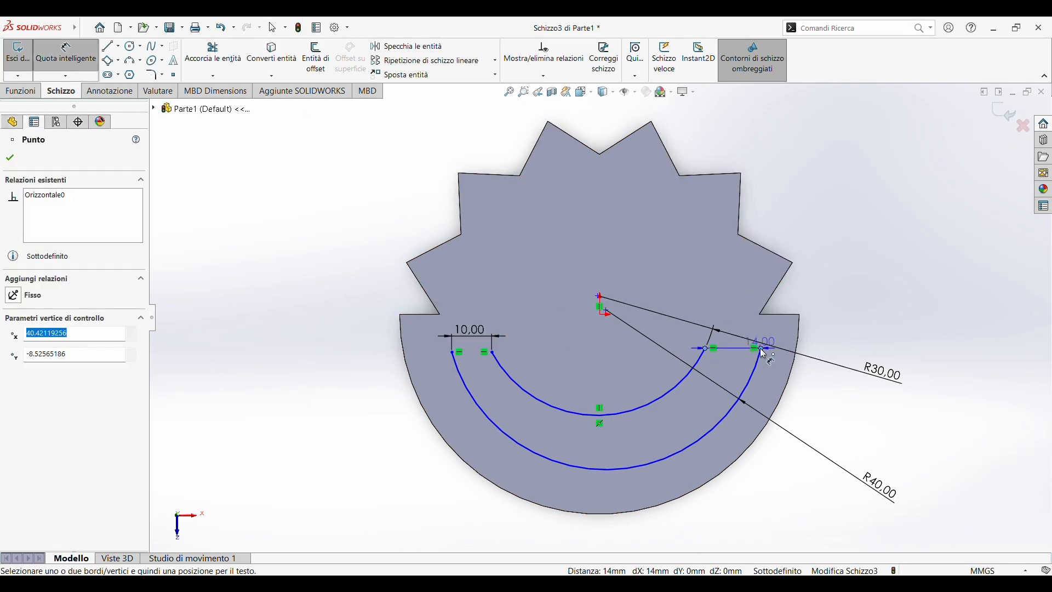
{"action": "left_click", "coordinate": [858, 411]}
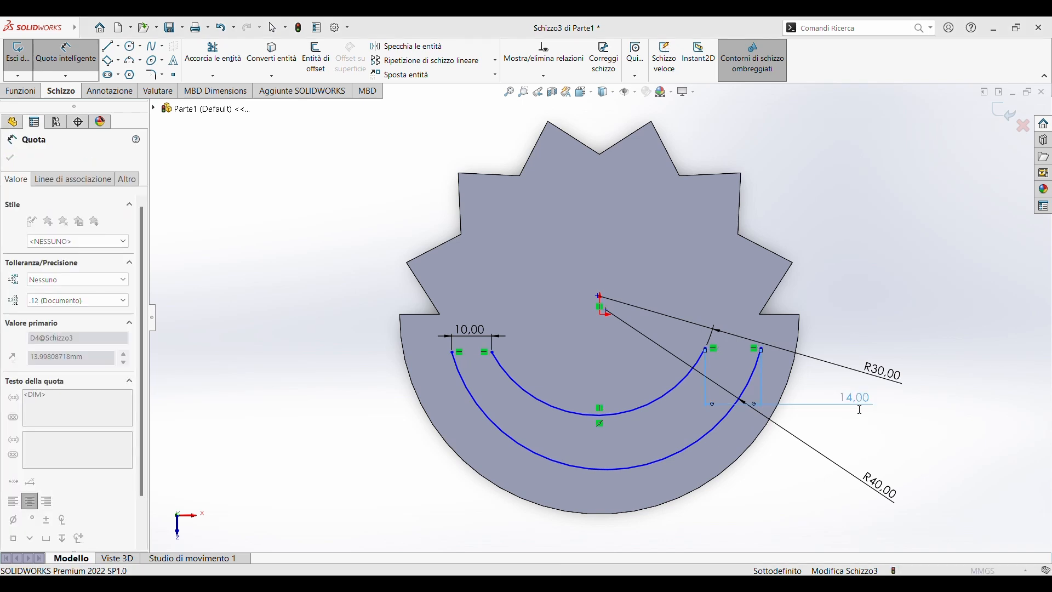
{"action": "type", "text": "10"}
{"action": "key", "text": "Return"}
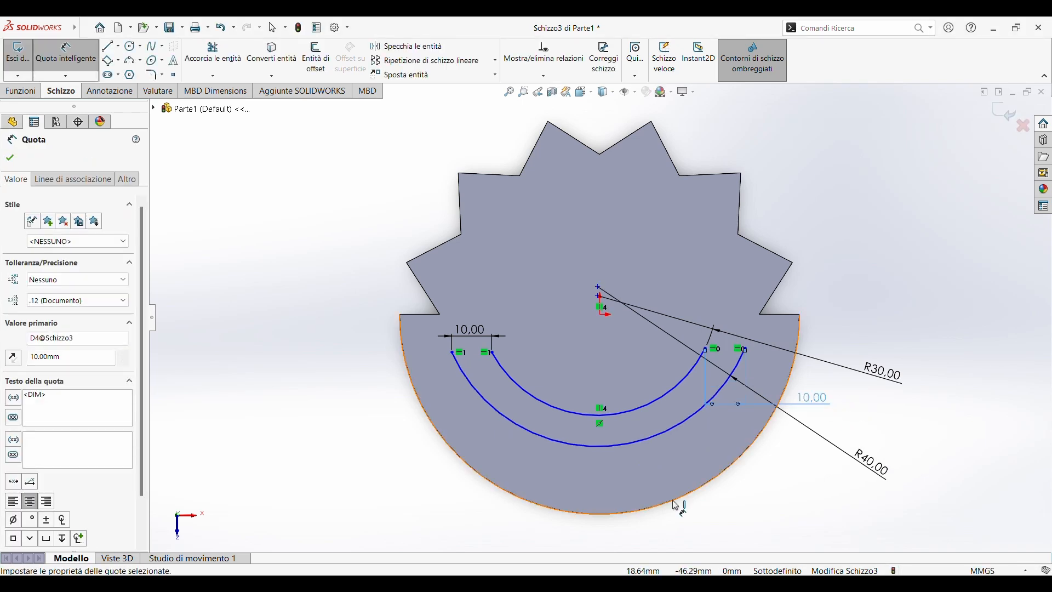
{"action": "key", "text": "Escape"}
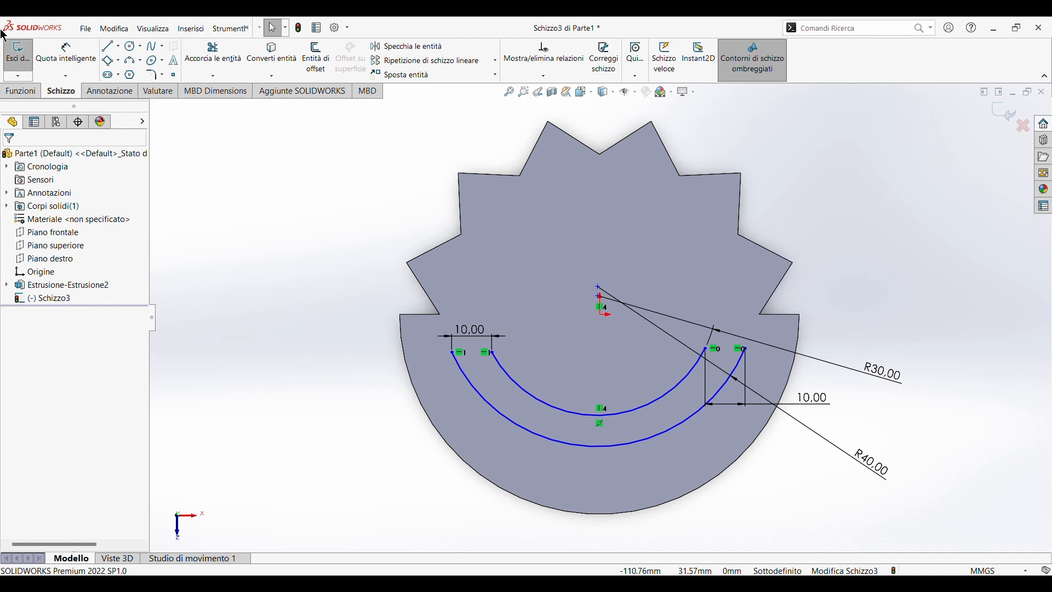
Close both ends of the smile profile with horizontal lines joining the inner and outer arc endpoints
{"action": "left_click", "coordinate": [108, 46]}
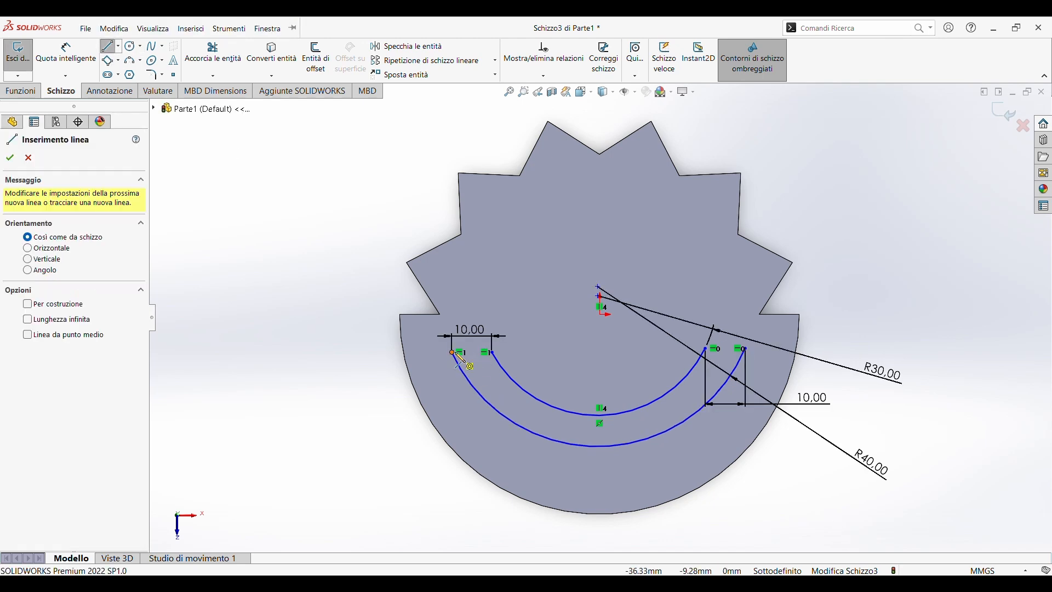
{"action": "left_click", "coordinate": [466, 354]}
{"action": "left_click", "coordinate": [492, 354]}
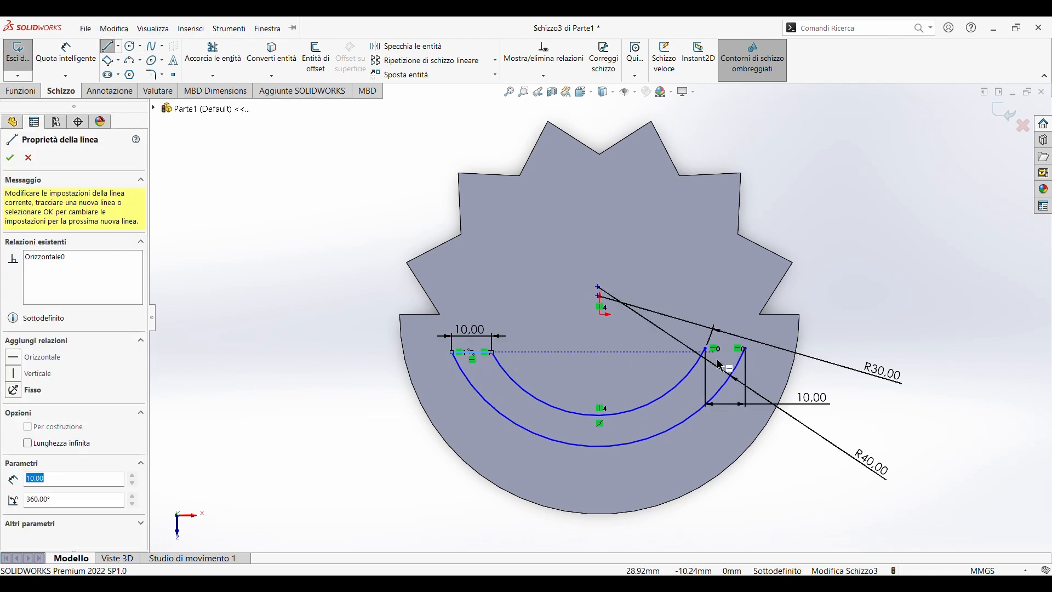
{"action": "left_click", "coordinate": [108, 46]}
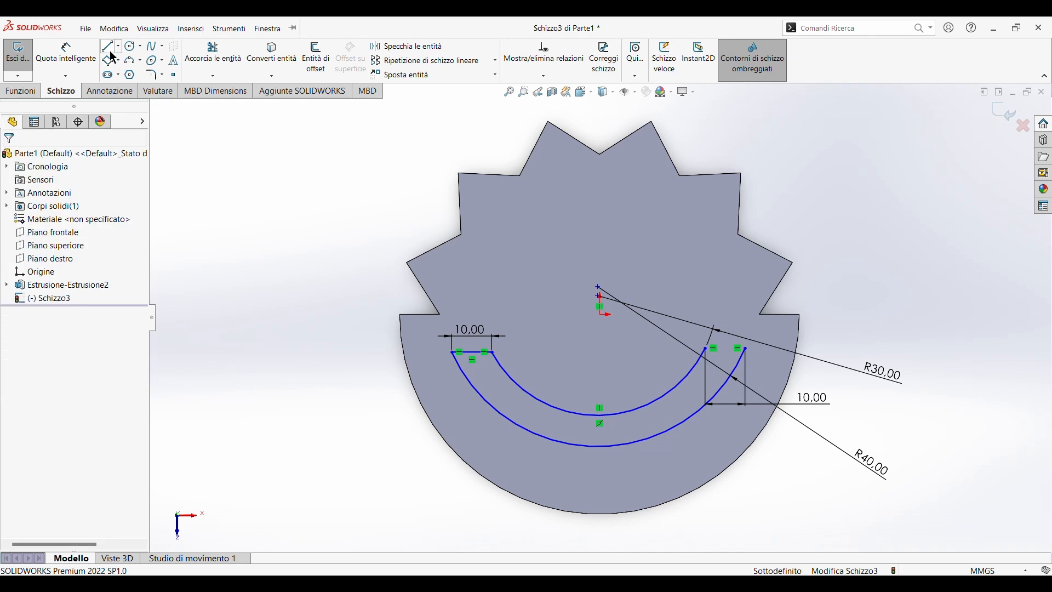
{"action": "left_click", "coordinate": [735, 355]}
{"action": "left_click", "coordinate": [745, 349]}
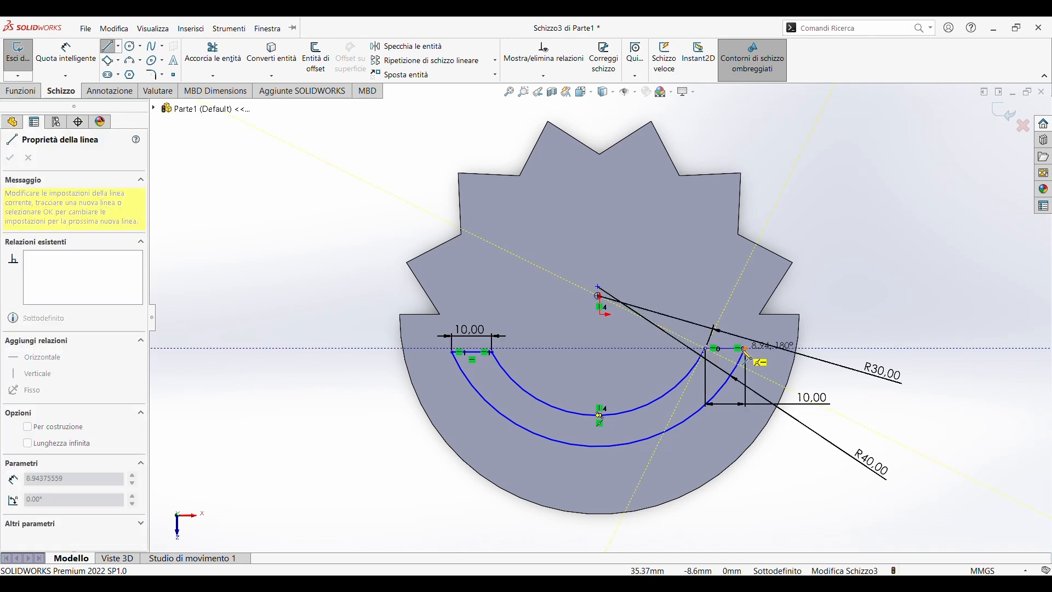
{"action": "key", "text": "Escape"}
Round all four corners of the smile profile with 2 mm sketch fillets
{"action": "left_click", "coordinate": [154, 75]}
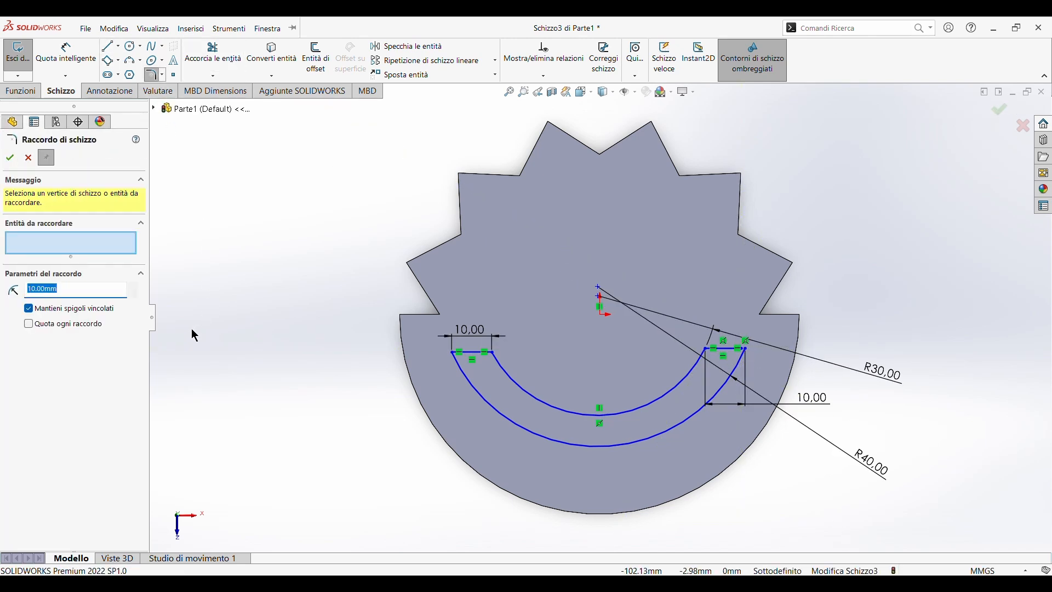
{"action": "type", "text": "5"}
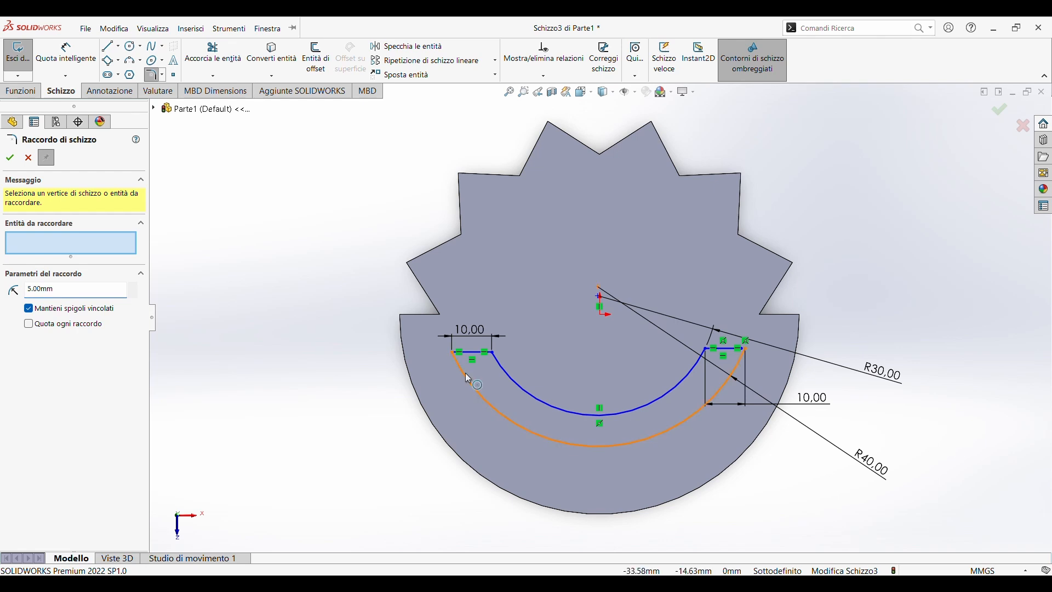
{"action": "left_click", "coordinate": [466, 367]}
{"action": "left_click", "coordinate": [469, 354]}
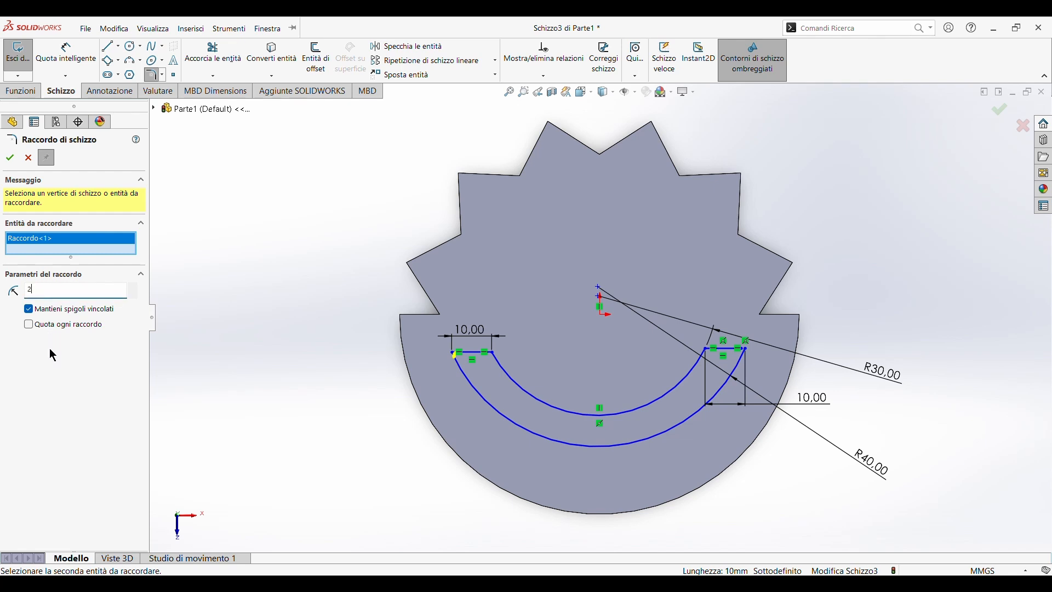
{"action": "left_click", "coordinate": [494, 362]}
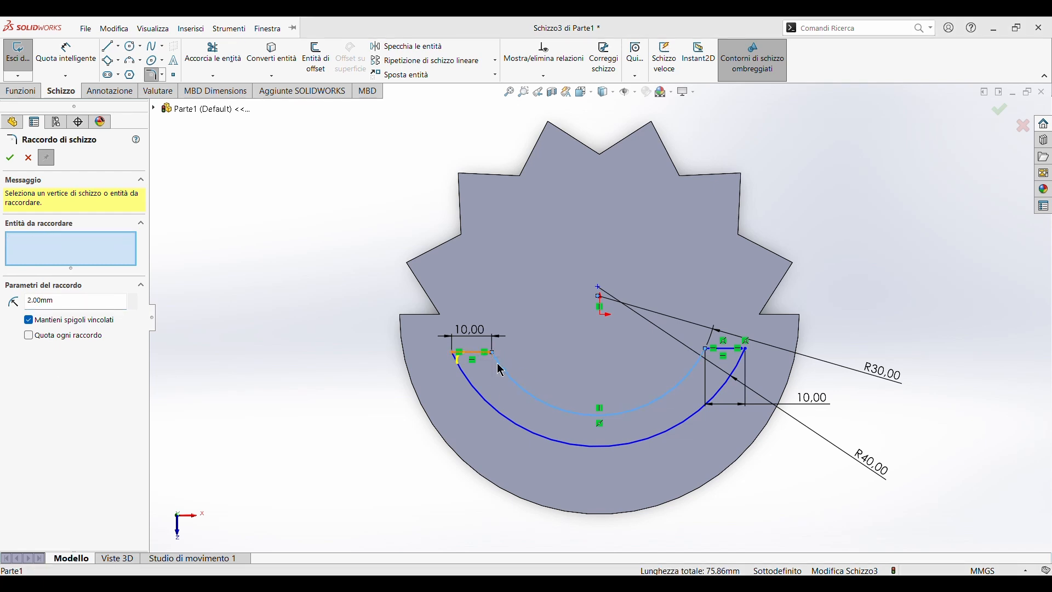
{"action": "left_click", "coordinate": [504, 376]}
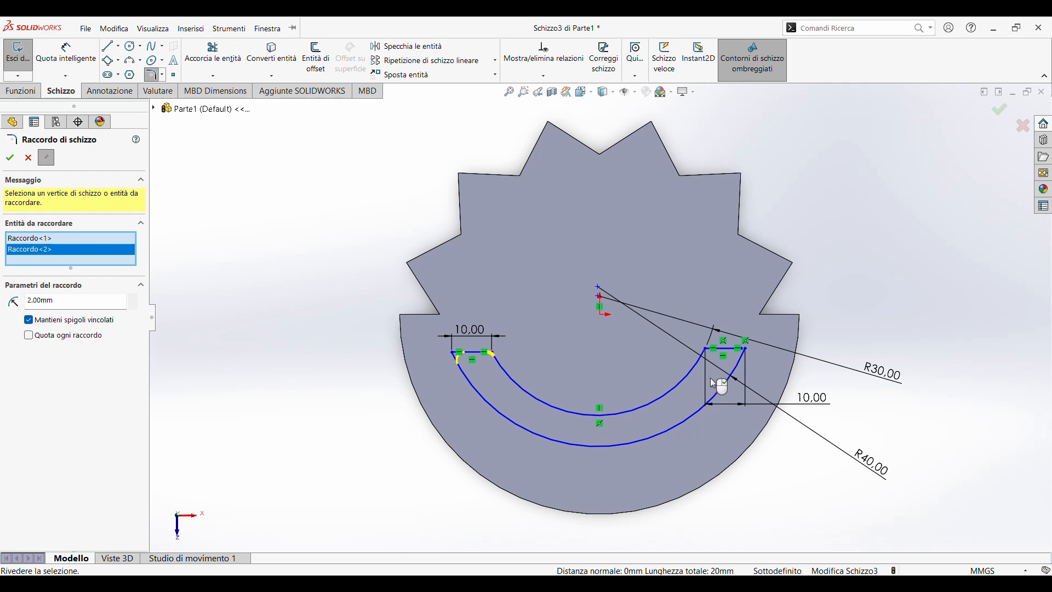
{"action": "left_click", "coordinate": [700, 356]}
{"action": "left_click", "coordinate": [724, 351]}
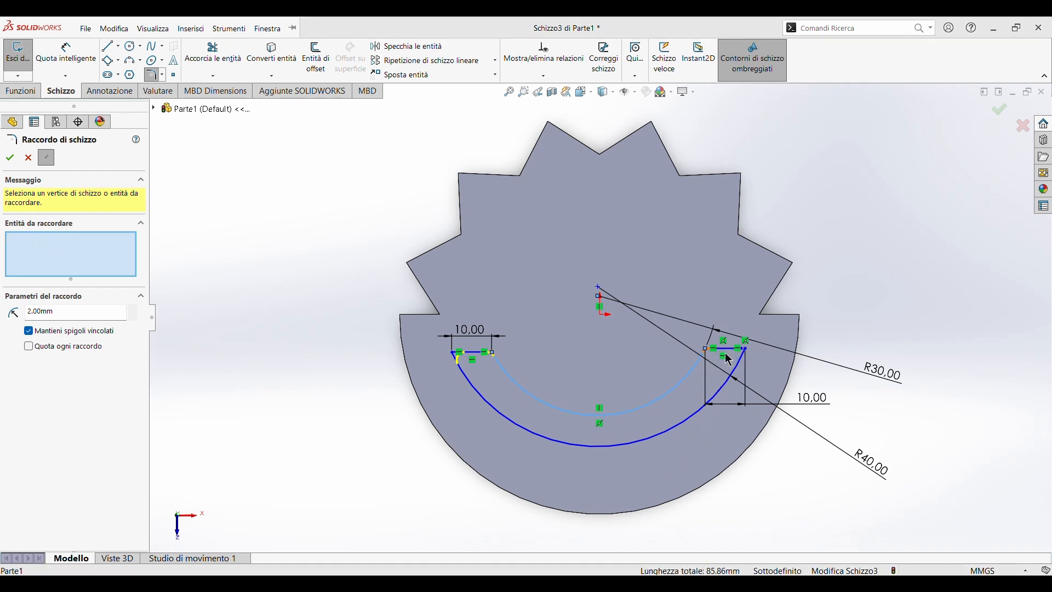
{"action": "left_click", "coordinate": [741, 363]}
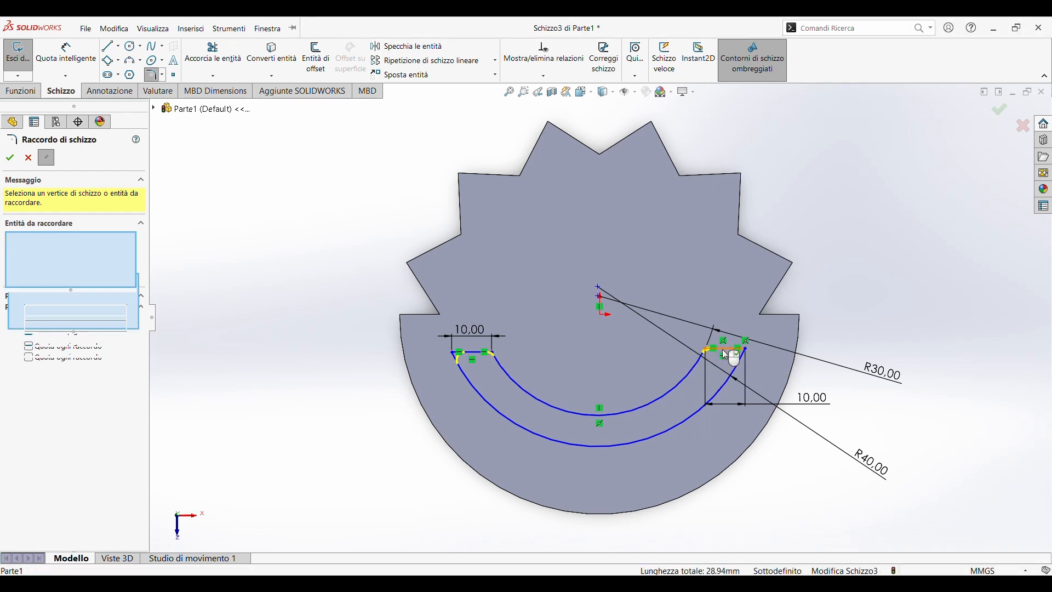
{"action": "left_click", "coordinate": [737, 361]}
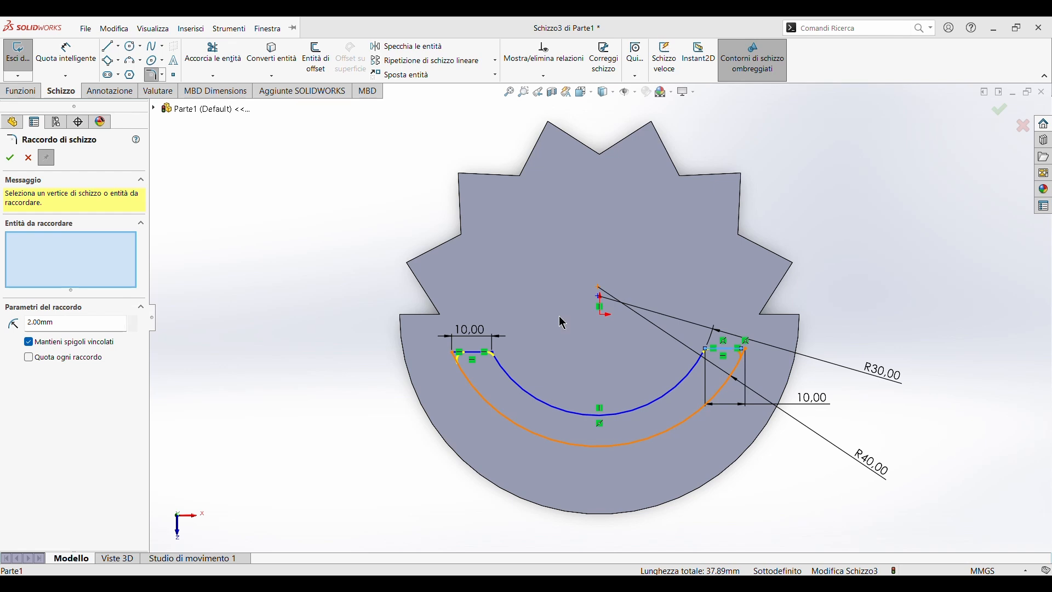
{"action": "left_click", "coordinate": [9, 157]}
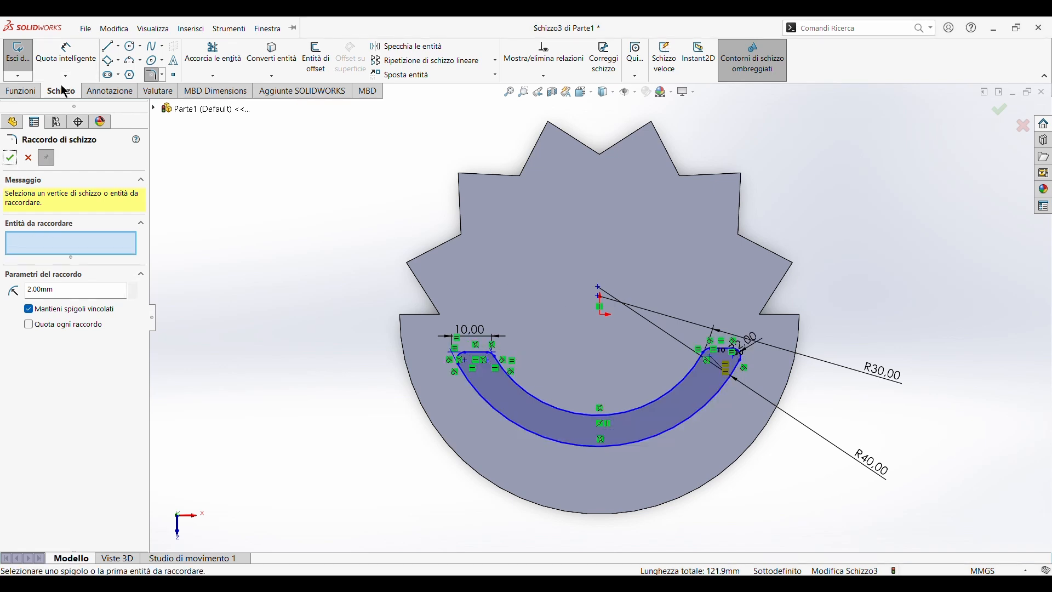
Cut-extrude the smile profile through the full thickness of the disc
{"action": "left_click", "coordinate": [29, 92]}
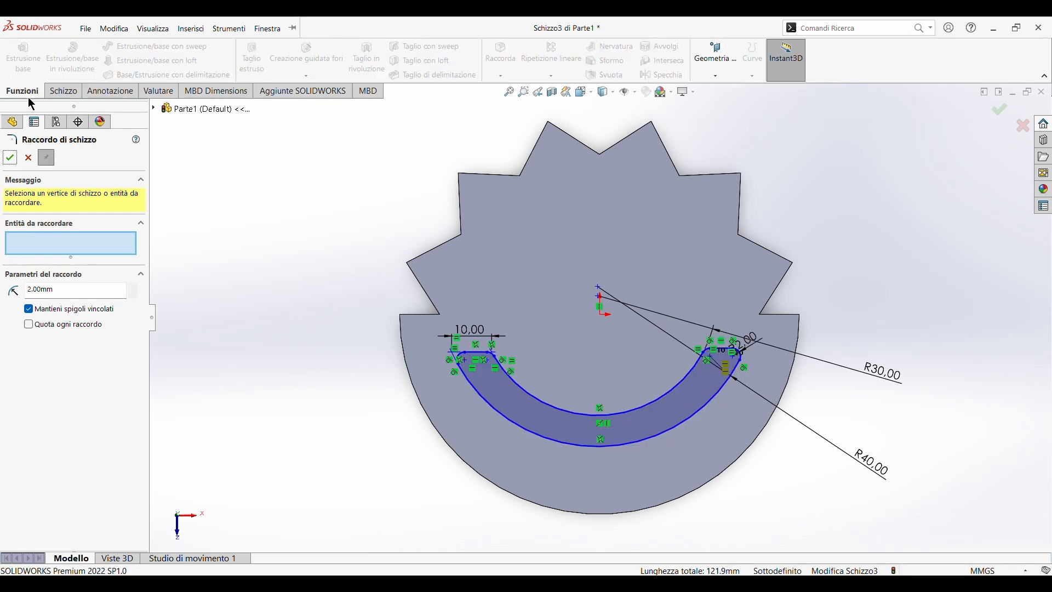
{"action": "left_click", "coordinate": [28, 159]}
{"action": "left_click", "coordinate": [251, 58]}
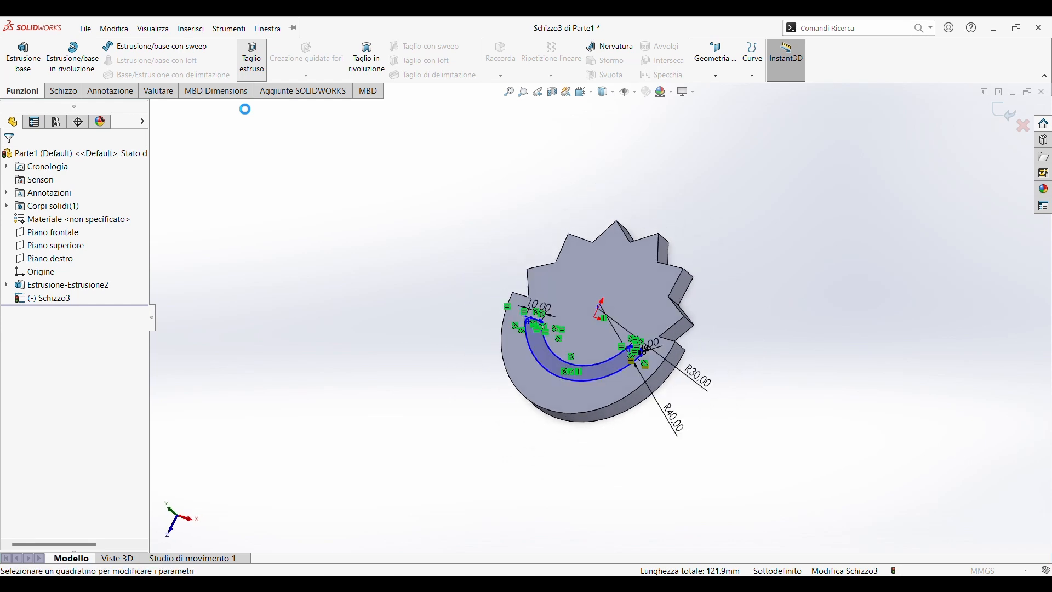
{"action": "left_click", "coordinate": [12, 157]}
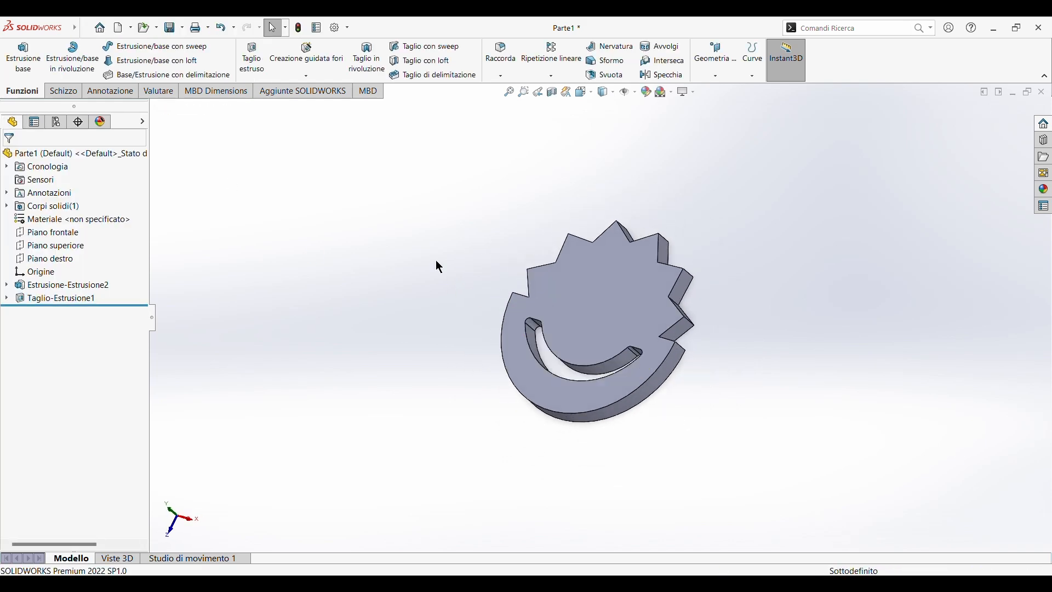
Apply a light green colour from the standard swatches to the whole part
{"action": "middle_click_drag", "start_coordinate": [439, 267], "coordinate": [475, 345]}
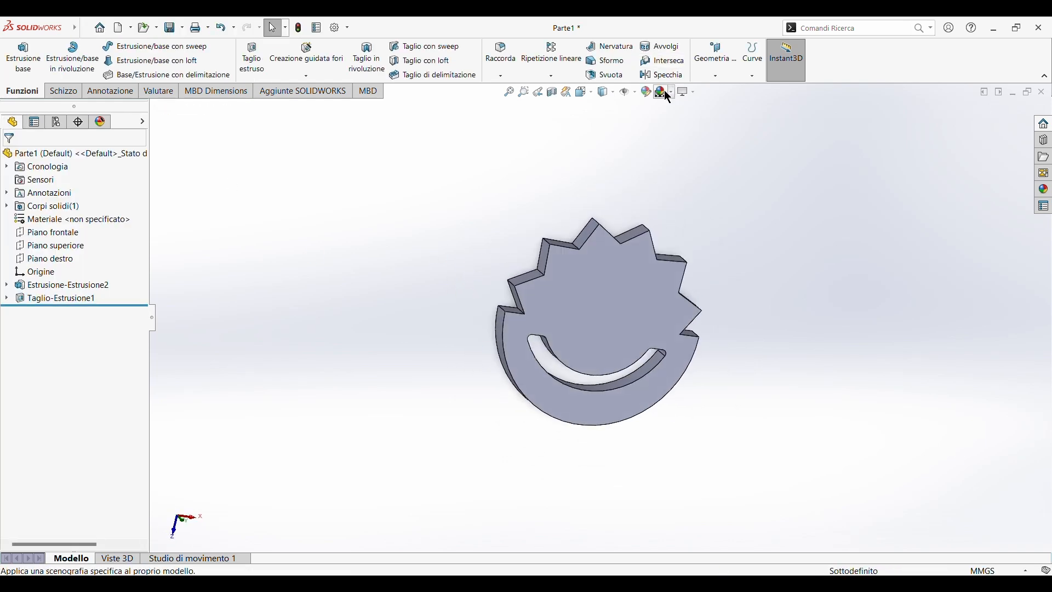
{"action": "left_click", "coordinate": [648, 93]}
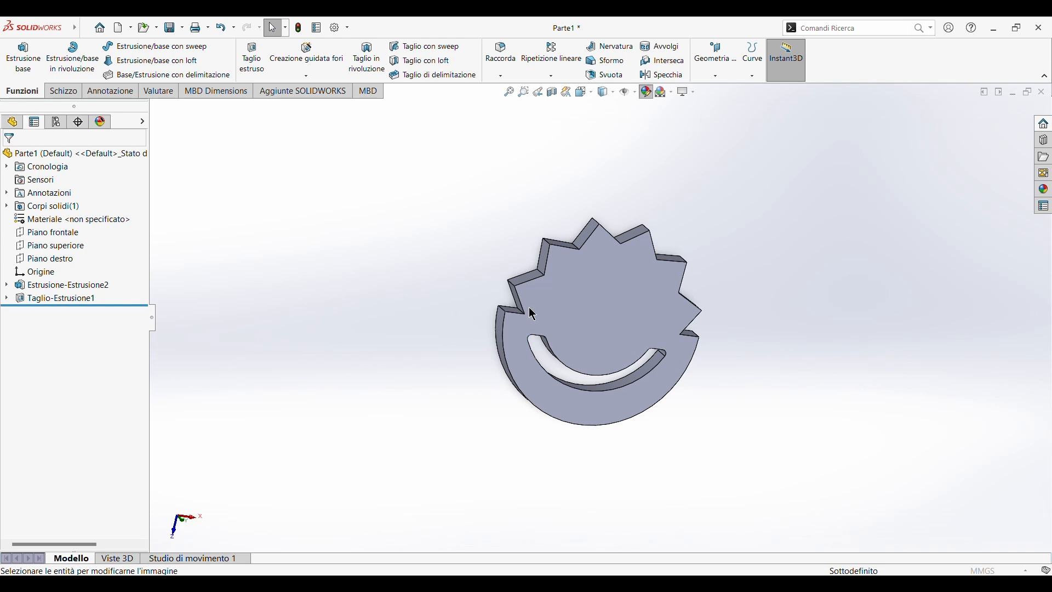
{"action": "left_click", "coordinate": [67, 422]}
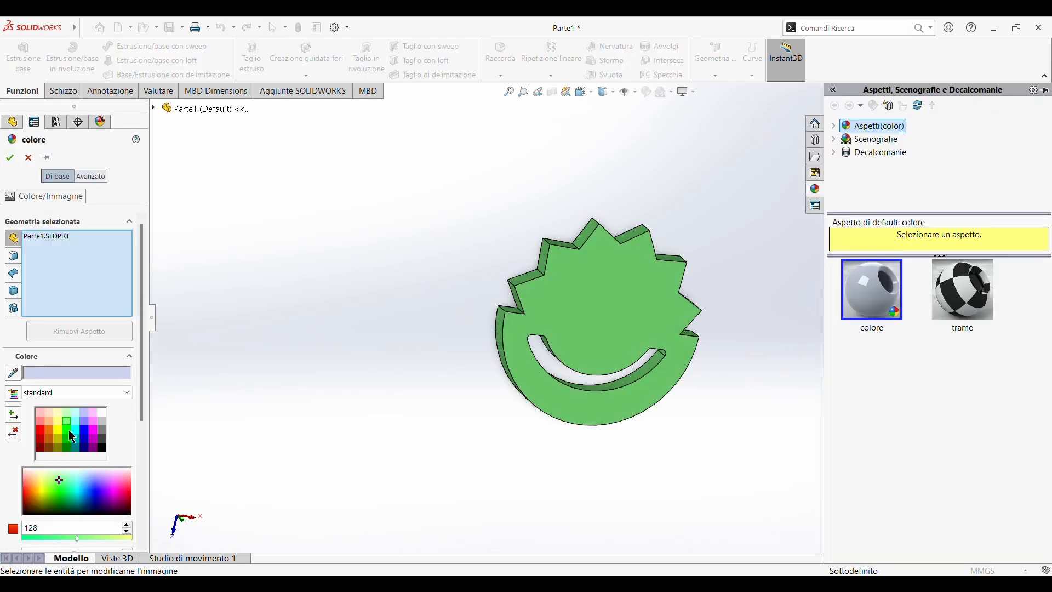
{"action": "left_click", "coordinate": [9, 158]}
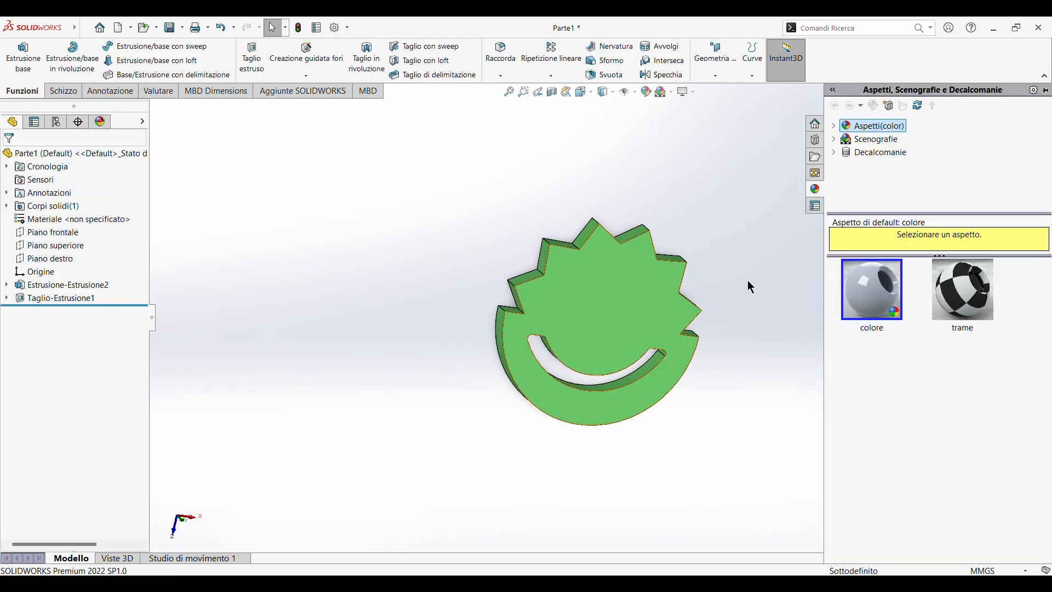
Start a sketch on the disc's front face and draw a circle of about 7.6 mm radius above and left of the origin
{"action": "scroll", "coordinate": [747, 281], "scroll_direction": "down", "scroll_amount": 3}
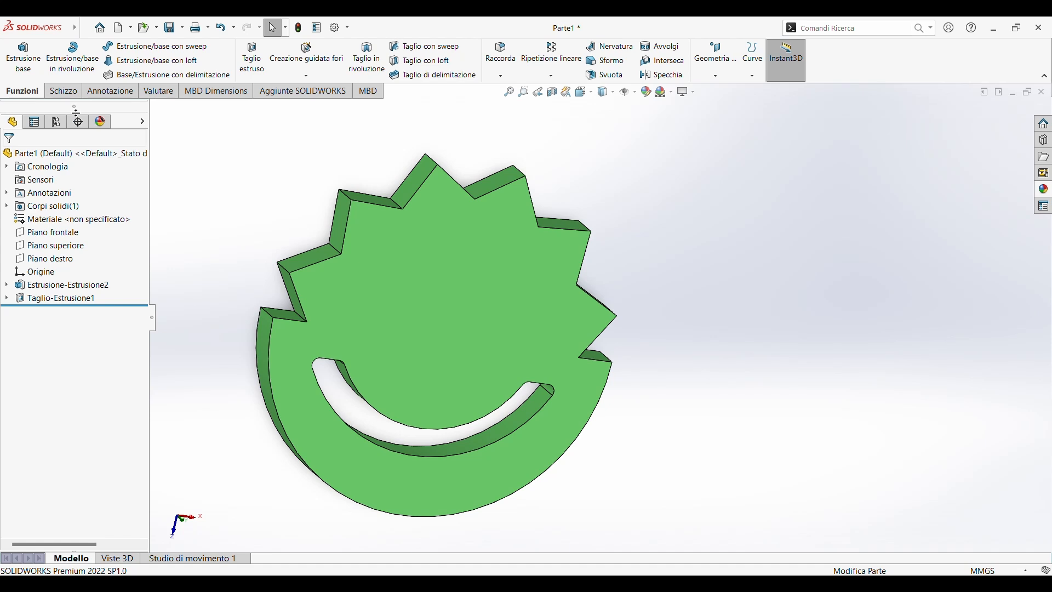
{"action": "left_click", "coordinate": [63, 91]}
{"action": "left_click", "coordinate": [132, 46]}
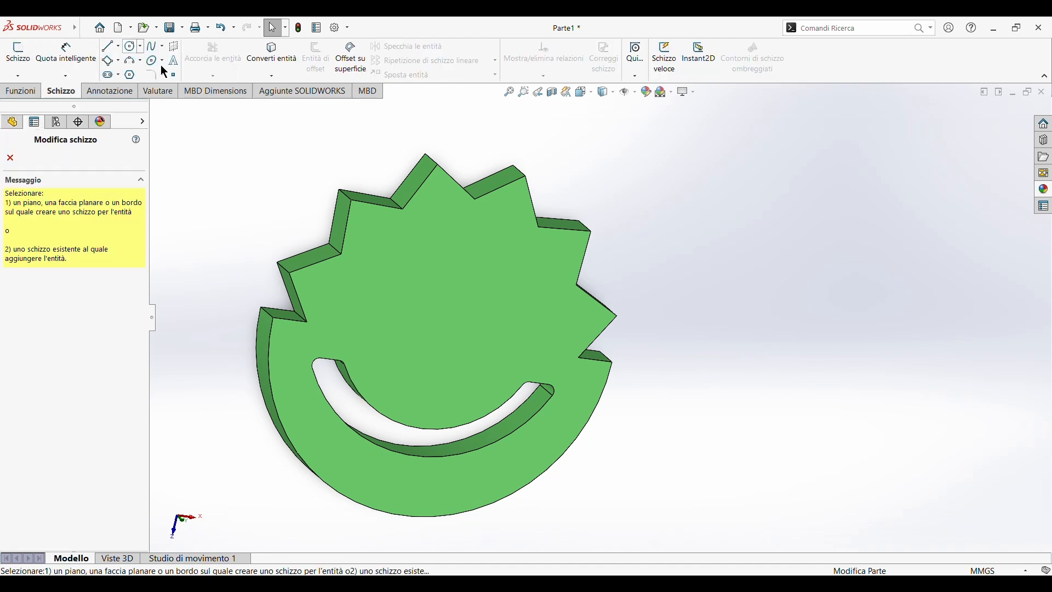
{"action": "left_click", "coordinate": [413, 252]}
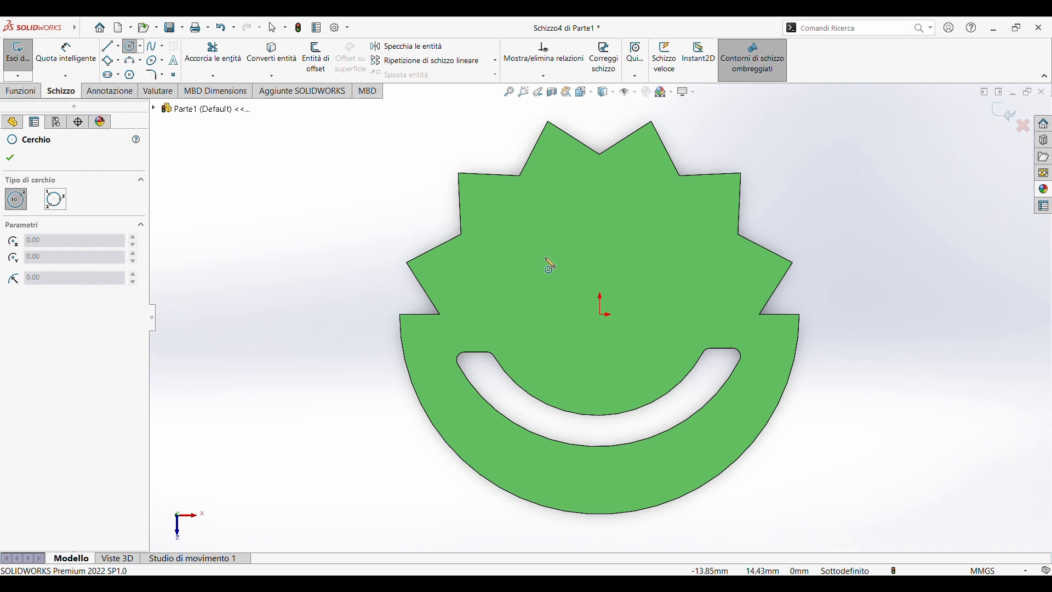
{"action": "left_click_drag", "start_coordinate": [545, 256], "coordinate": [565, 279]}
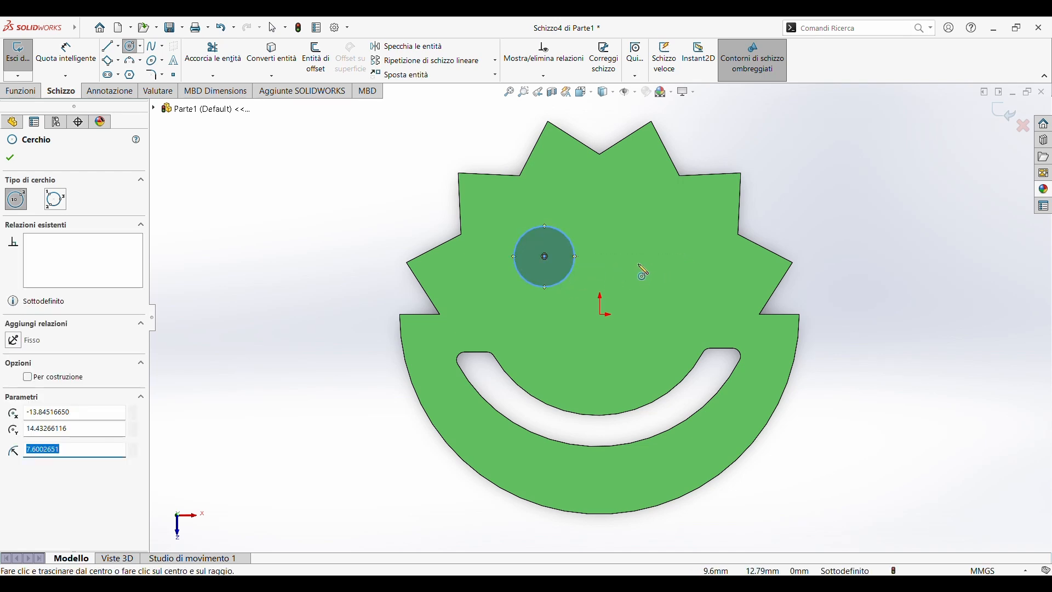
{"action": "key", "text": "Escape"}
Dimension the eye circle with a diameter of 15 mm
{"action": "left_click", "coordinate": [64, 65]}
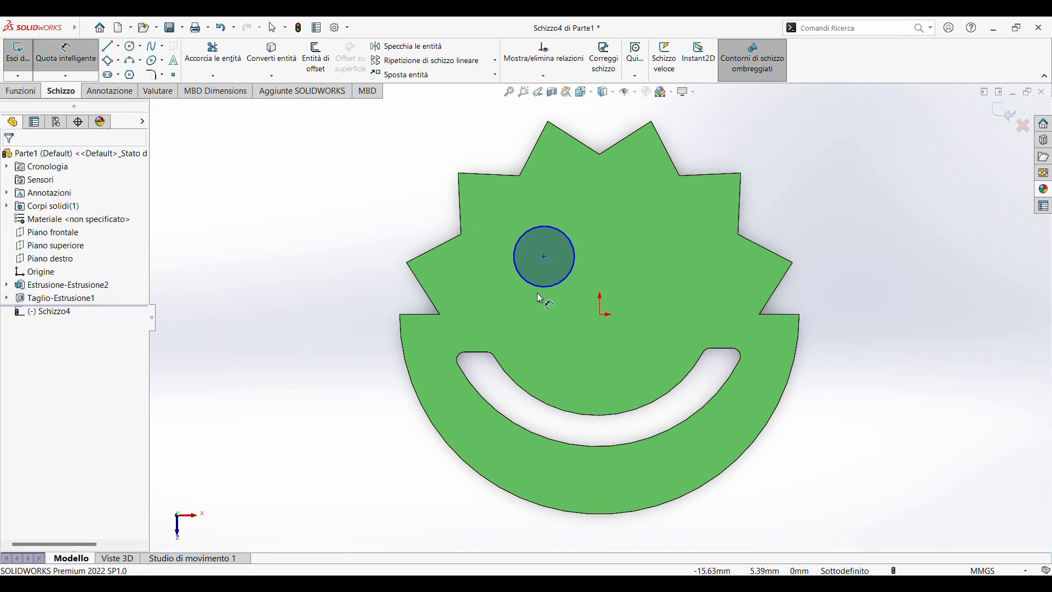
{"action": "left_click", "coordinate": [537, 284]}
{"action": "left_click", "coordinate": [487, 296]}
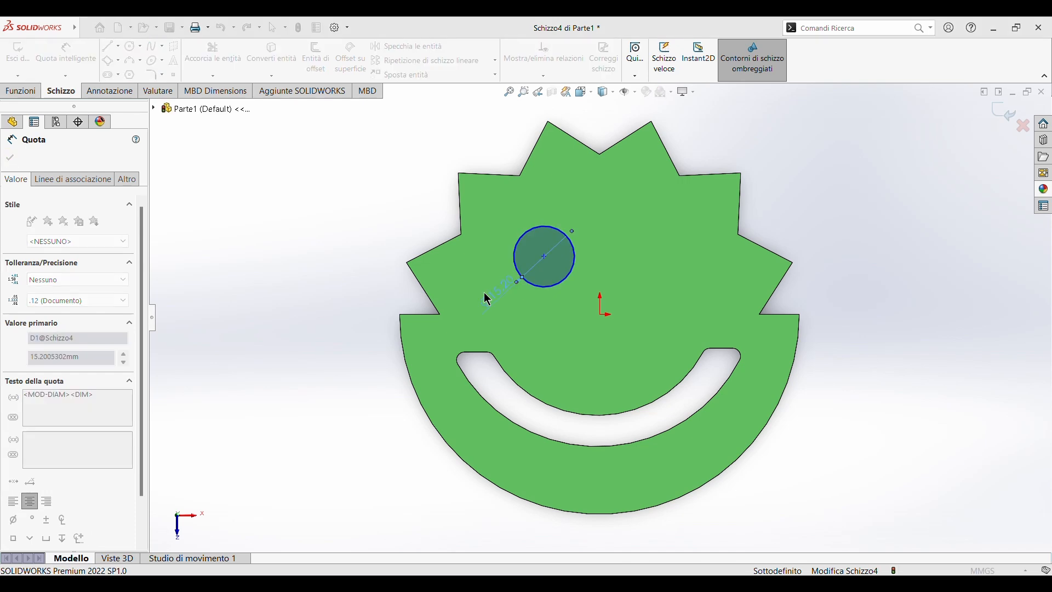
{"action": "type", "text": "15"}
{"action": "key", "text": "Return"}
{"action": "key", "text": "Escape"}
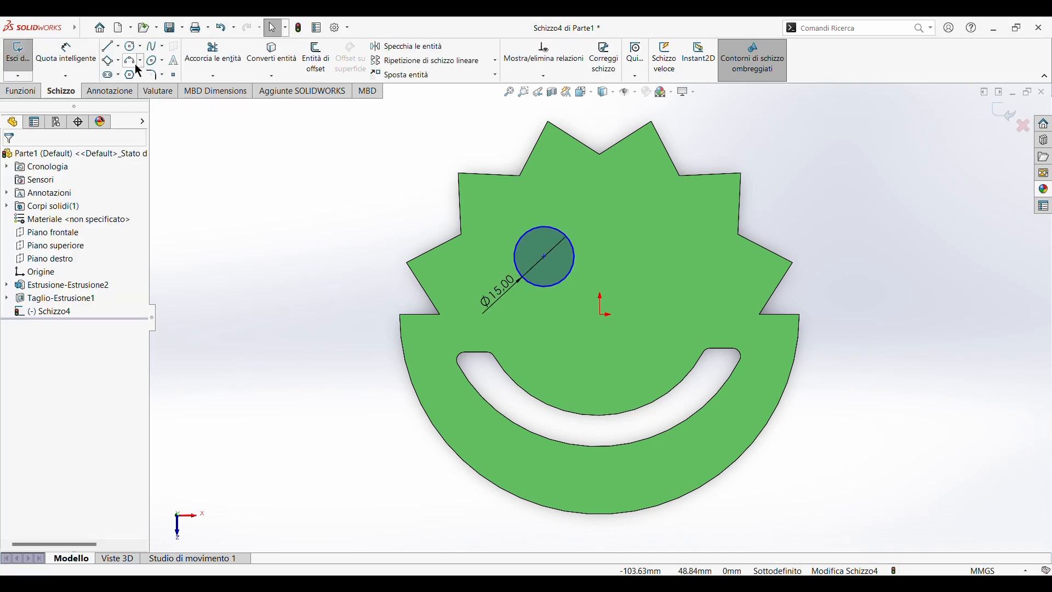
Draw a vertical construction centreline through the origin, running from above the zigzag top to below the disc
{"action": "left_click", "coordinate": [119, 48]}
{"action": "left_click", "coordinate": [124, 79]}
{"action": "left_click", "coordinate": [599, 119]}
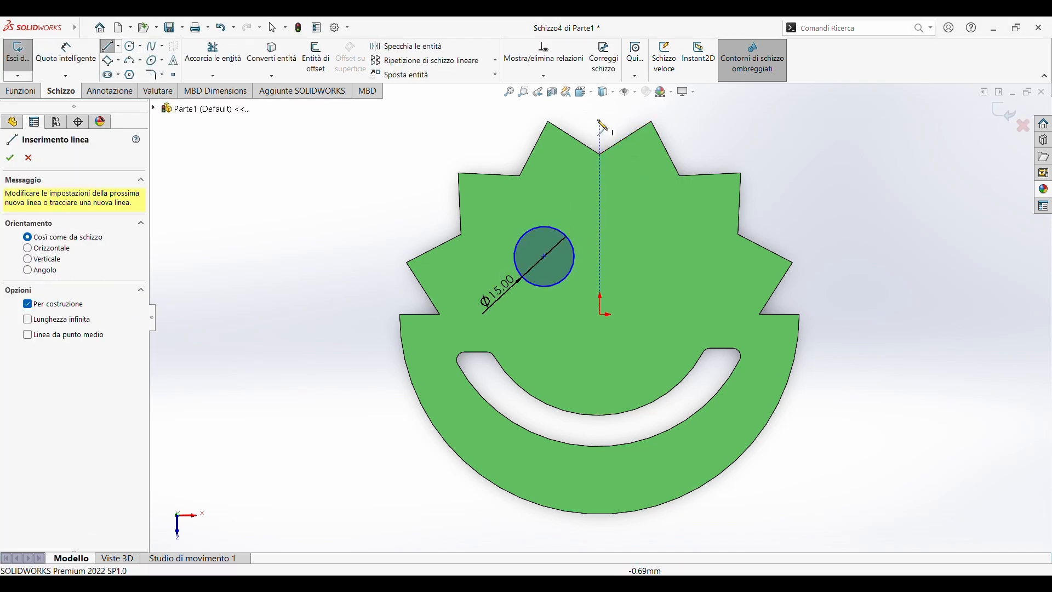
{"action": "left_click", "coordinate": [601, 543]}
{"action": "key", "text": "Escape"}
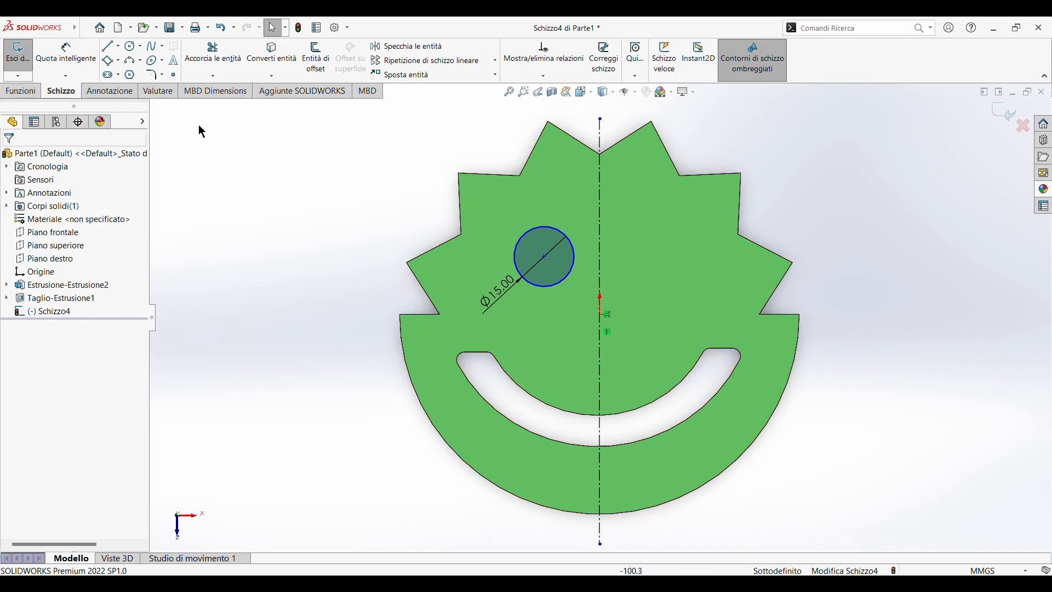
Mirror the eye circle about the vertical centreline, keeping the original as a copy
{"action": "left_click", "coordinate": [565, 277]}
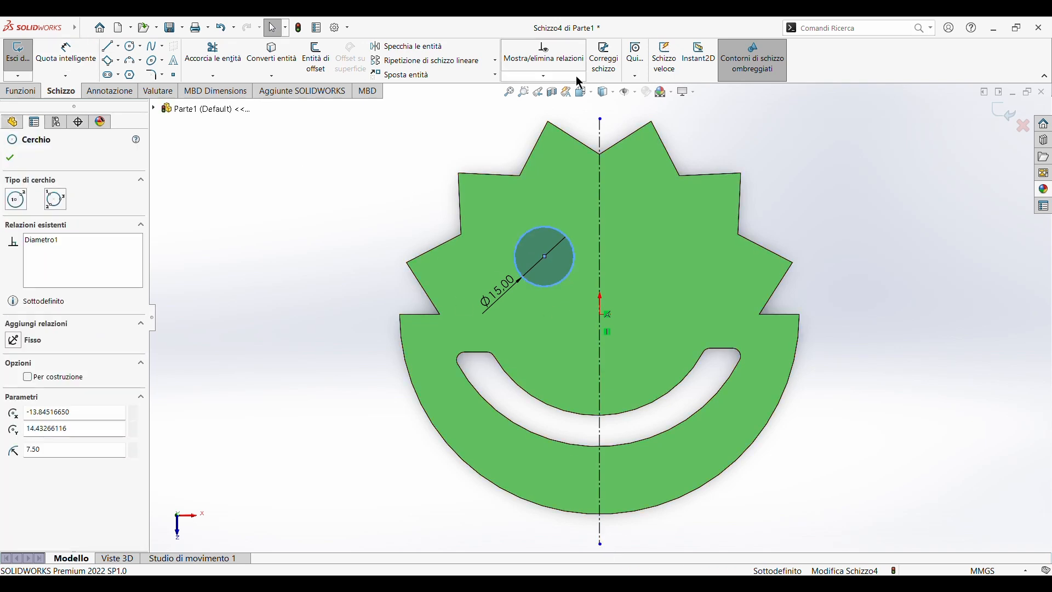
{"action": "left_click", "coordinate": [409, 46]}
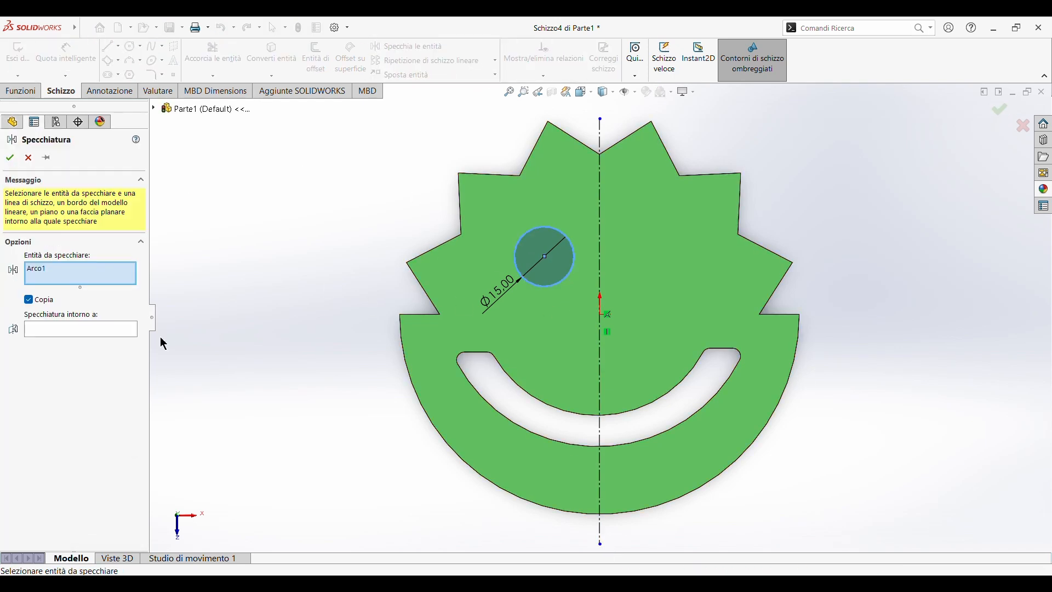
{"action": "left_click", "coordinate": [103, 330]}
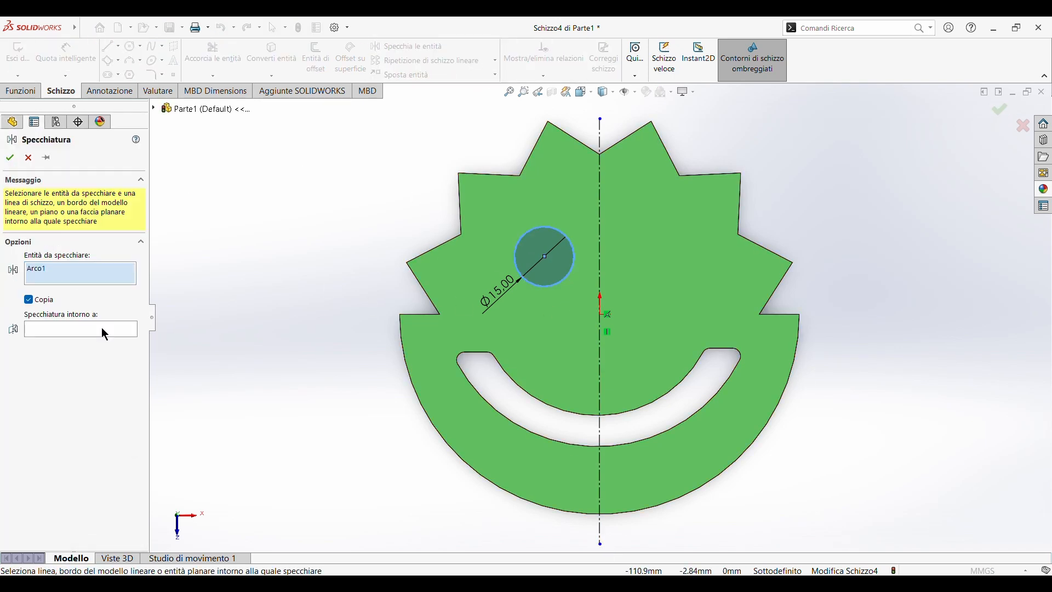
{"action": "left_click", "coordinate": [599, 192]}
{"action": "left_click", "coordinate": [10, 159]}
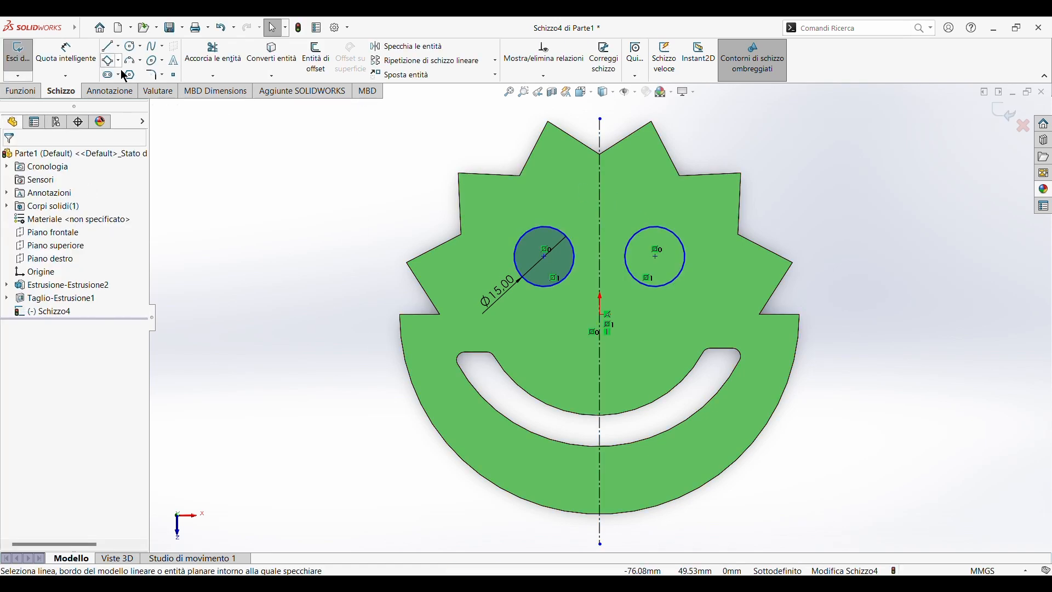
Sketch a closed triangular nose between eyes and smile, apex on the centreline, base horizontal and slanted sides about 11.4 mm long
{"action": "left_click", "coordinate": [108, 46]}
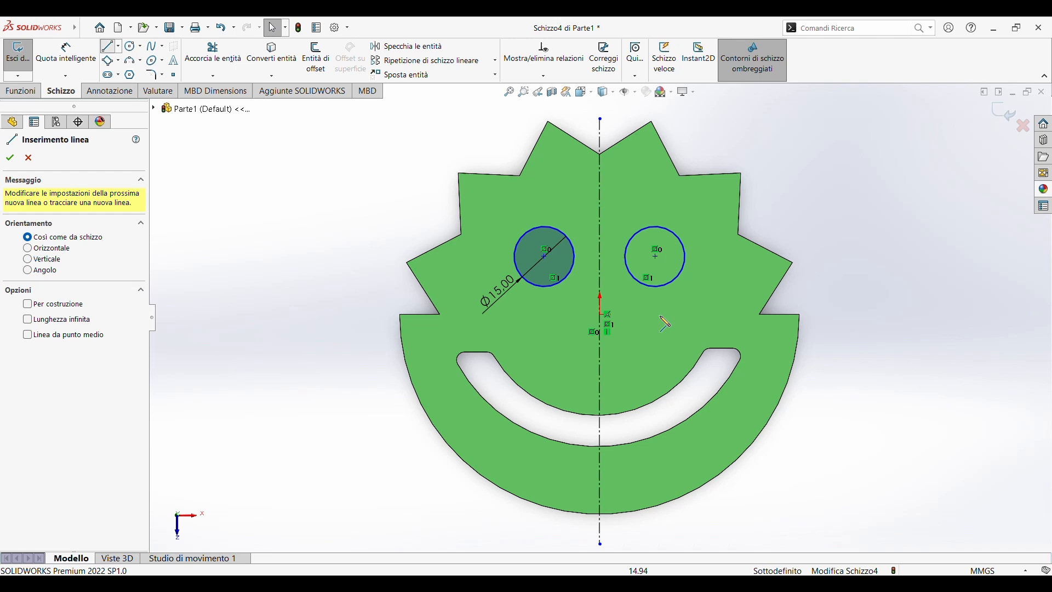
{"action": "left_click", "coordinate": [599, 302]}
{"action": "left_click", "coordinate": [574, 340]}
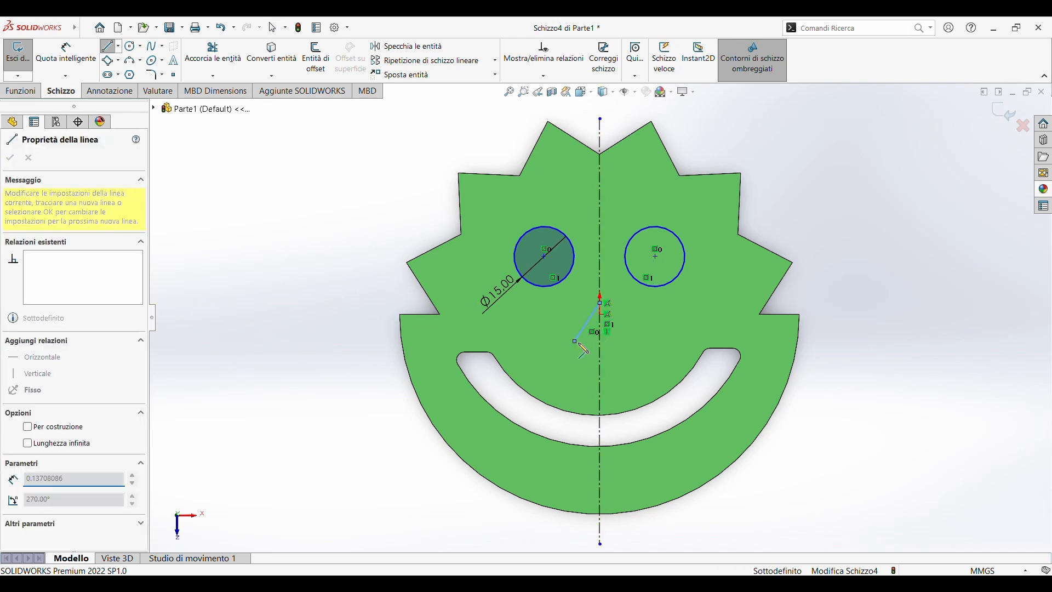
{"action": "left_click", "coordinate": [624, 341]}
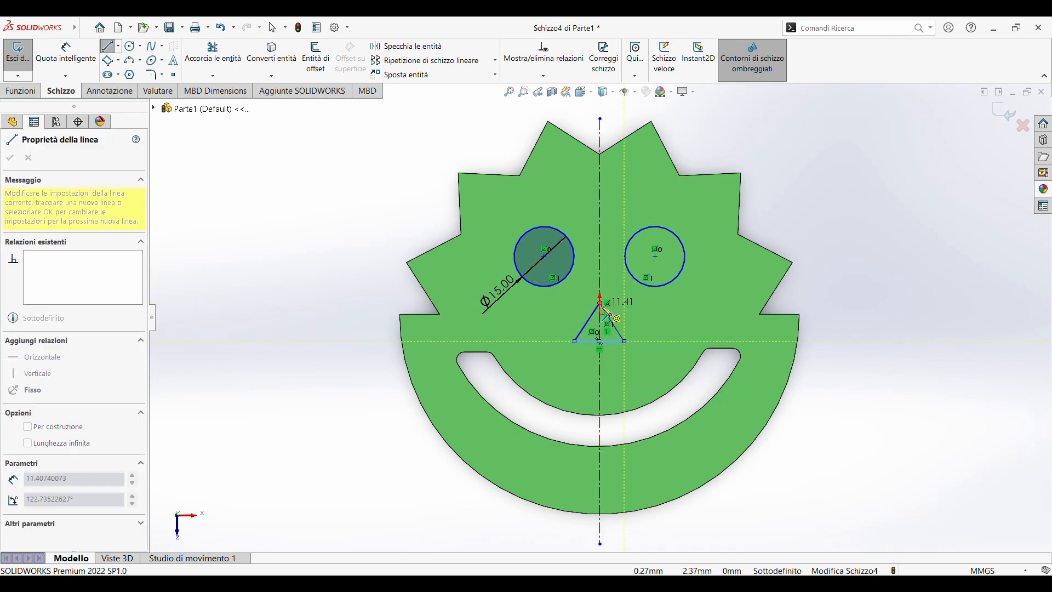
{"action": "left_click", "coordinate": [601, 303]}
{"action": "key", "text": "Escape"}
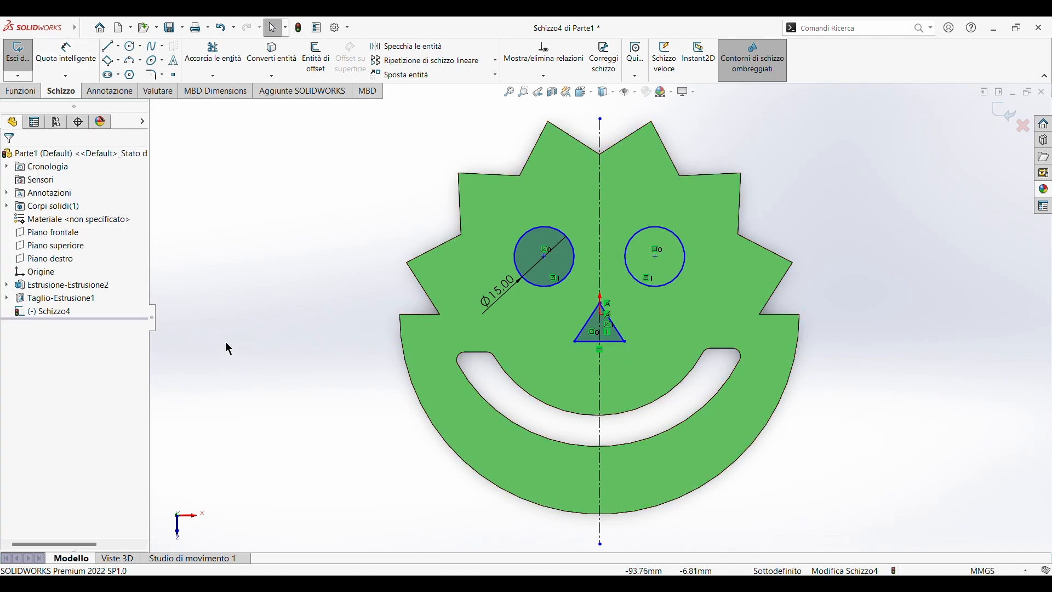
{"action": "left_click", "coordinate": [22, 91]}
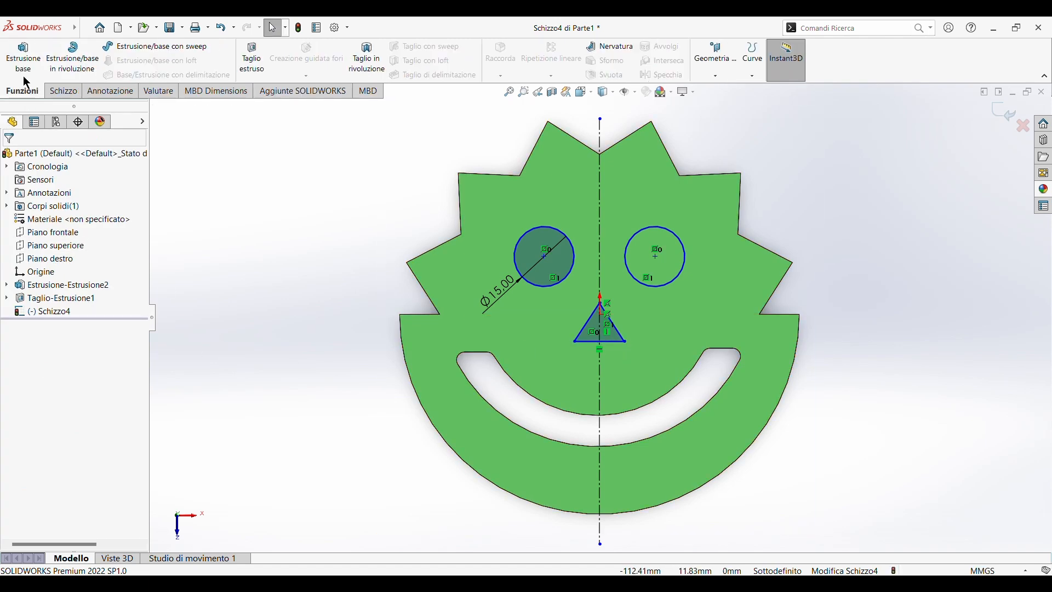
{"action": "left_click", "coordinate": [28, 66]}
{"action": "left_click", "coordinate": [250, 57]}
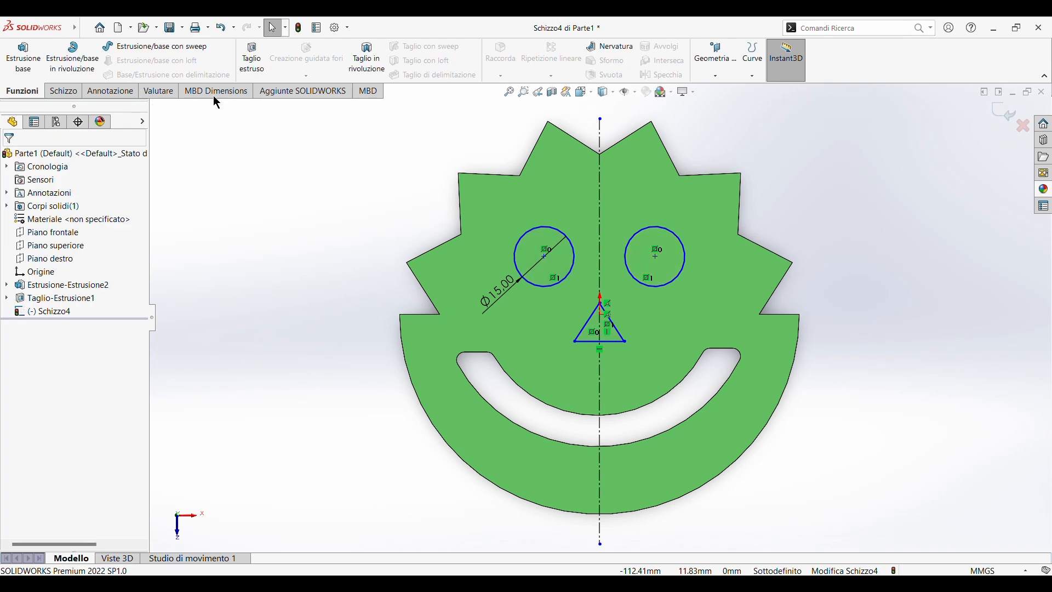
{"action": "left_click", "coordinate": [573, 266]}
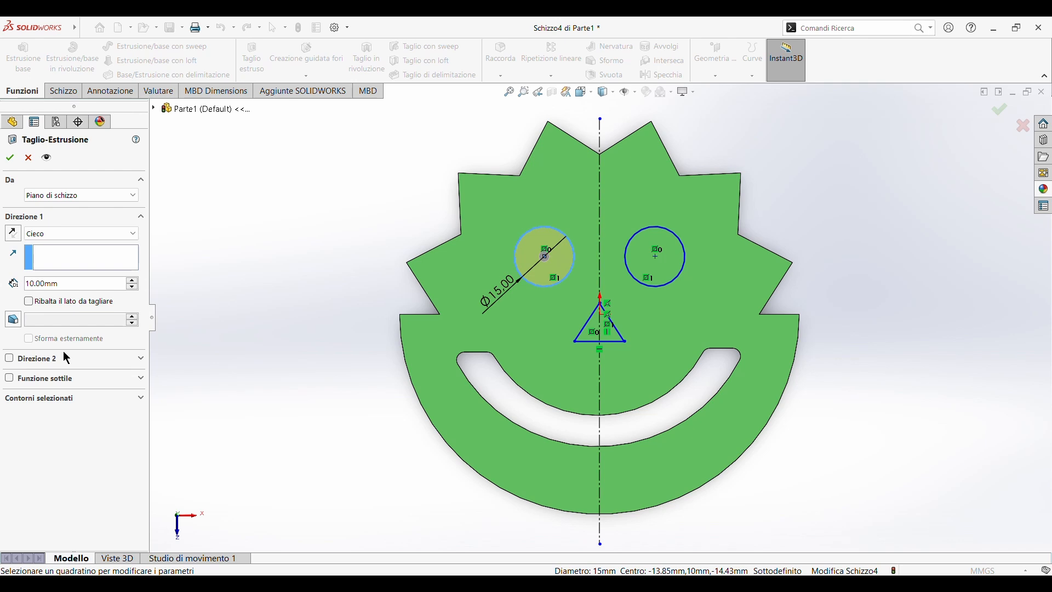
{"action": "key", "text": "Escape"}
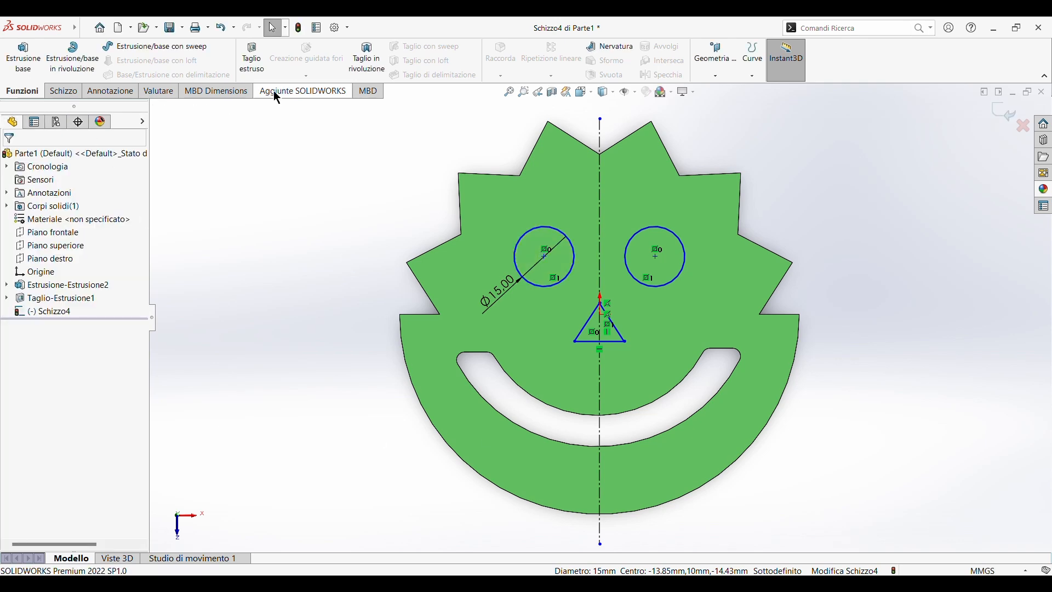
Exit the sketch and cut-extrude both eyes and the nose with a blind depth of 10 mm
{"action": "left_click", "coordinate": [52, 298]}
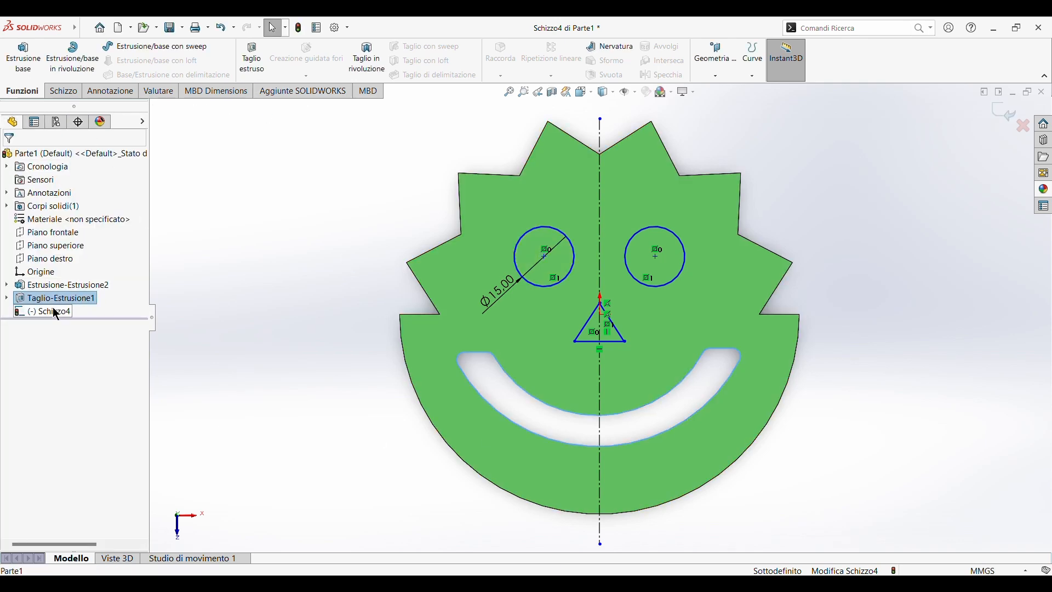
{"action": "left_click", "coordinate": [997, 118]}
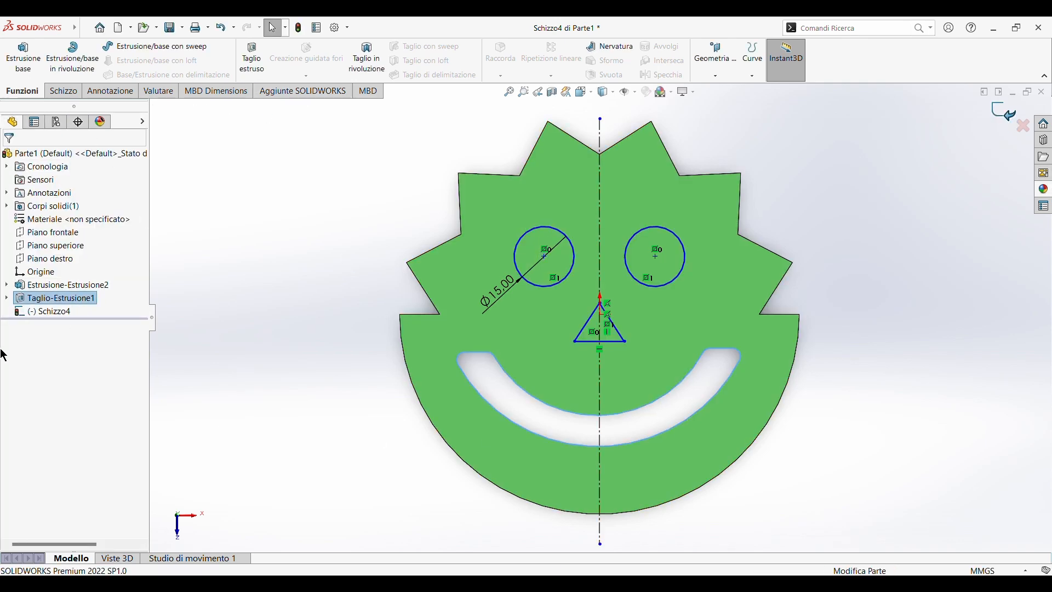
{"action": "left_click", "coordinate": [266, 63]}
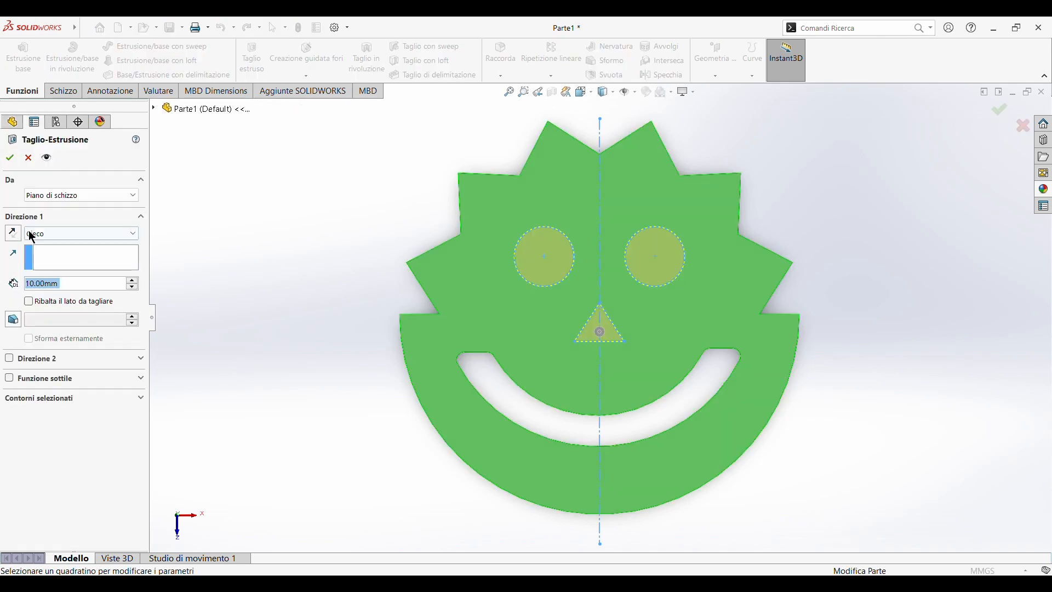
{"action": "left_click", "coordinate": [10, 159]}
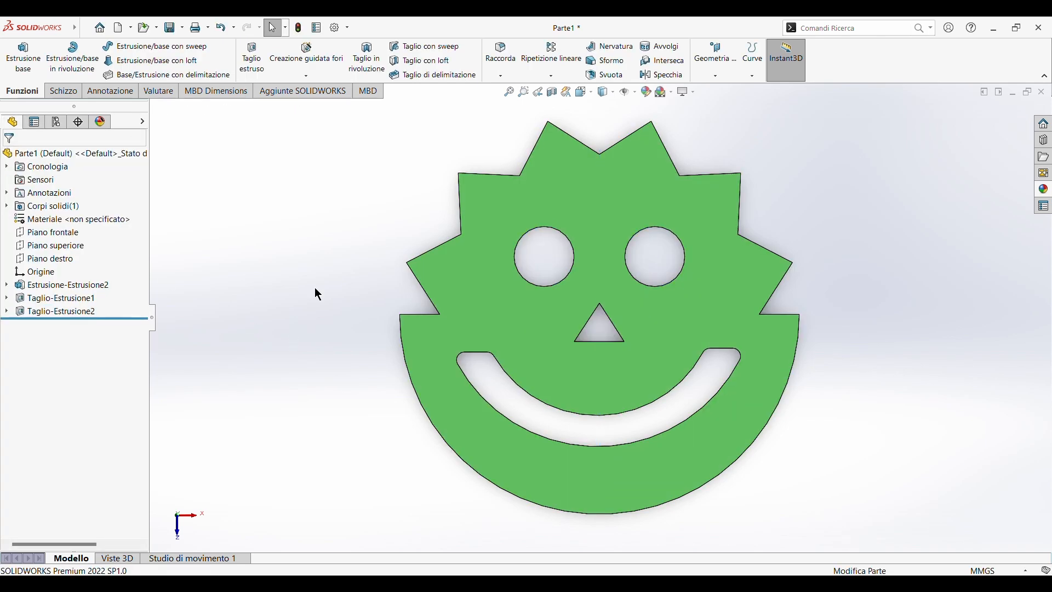
Start a symmetric 5 mm fillet on the first three through-thickness edges at the zigzag's left end: two tips and the valley between them
{"action": "left_click", "coordinate": [500, 55]}
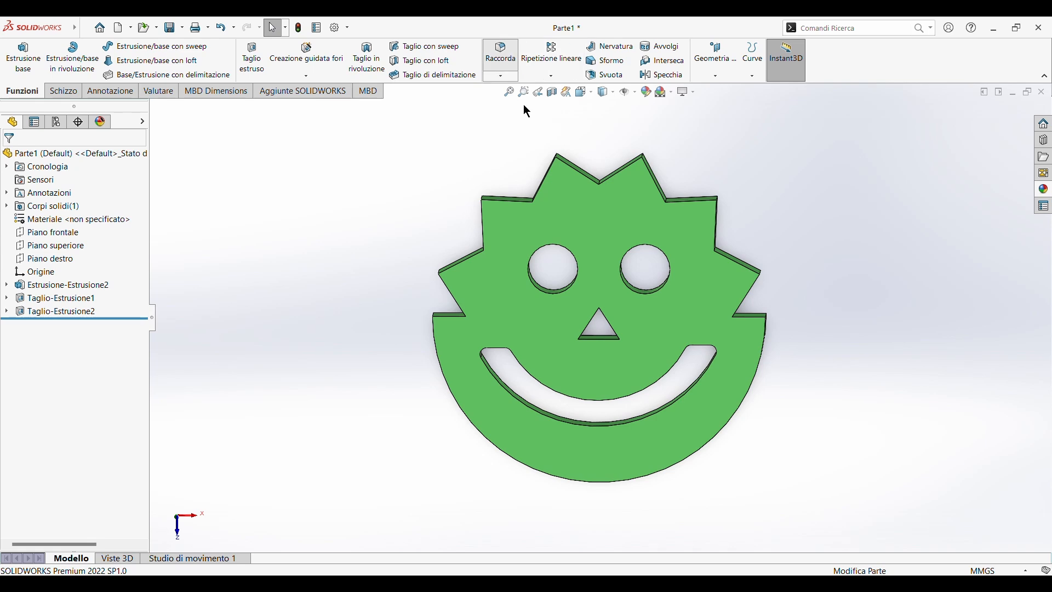
{"action": "key", "text": "ctrl+7"}
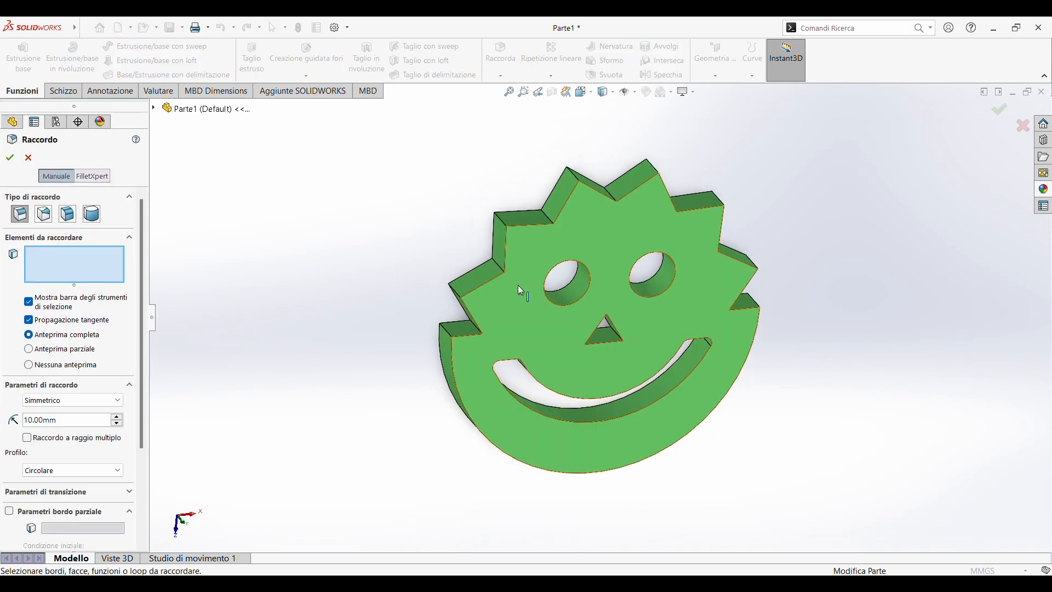
{"action": "left_click", "coordinate": [505, 276]}
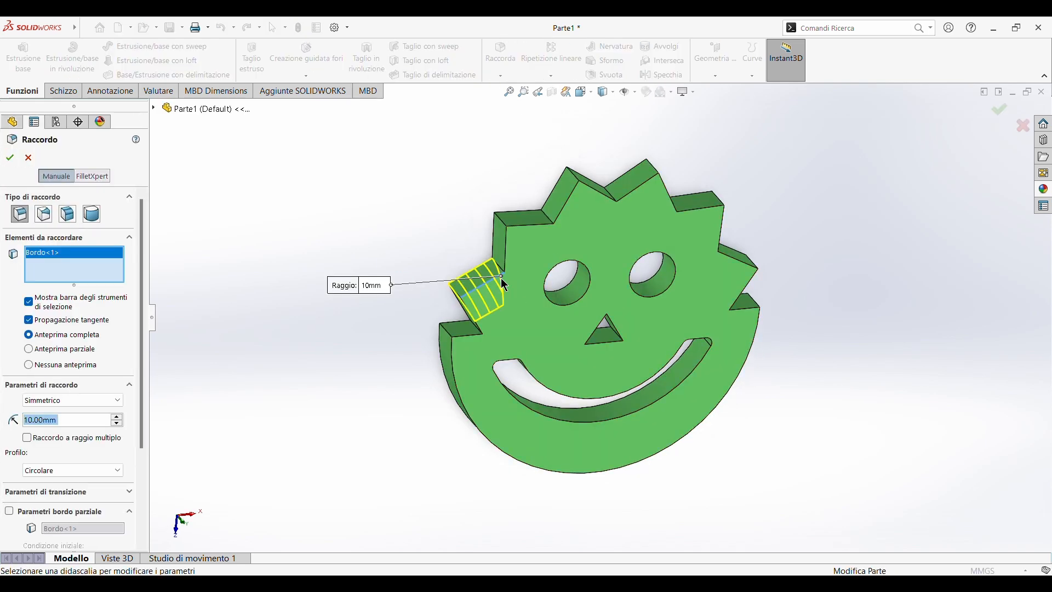
{"action": "left_click", "coordinate": [501, 258]}
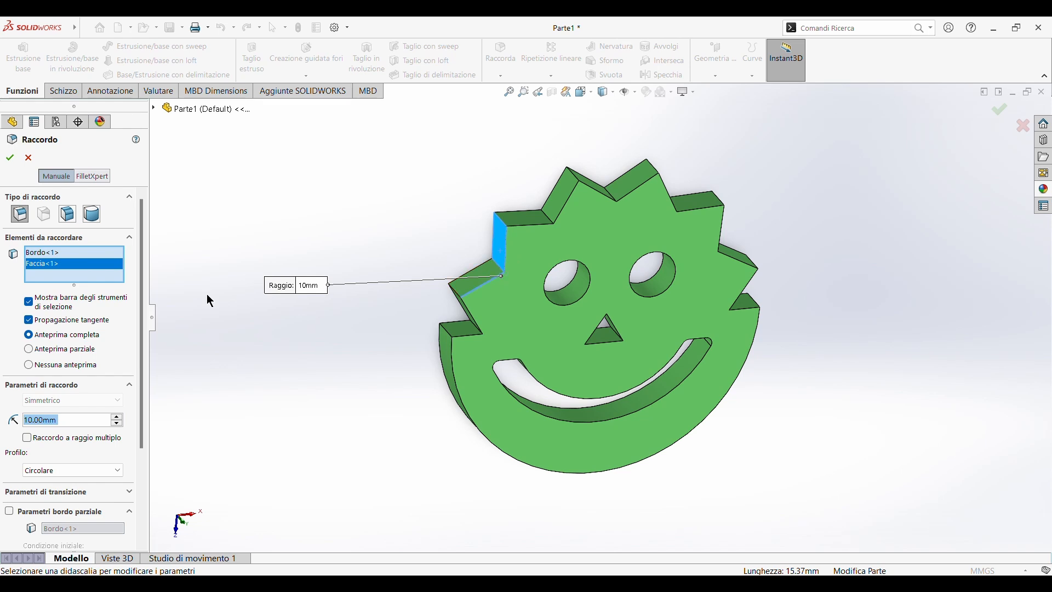
{"action": "key", "text": "Delete"}
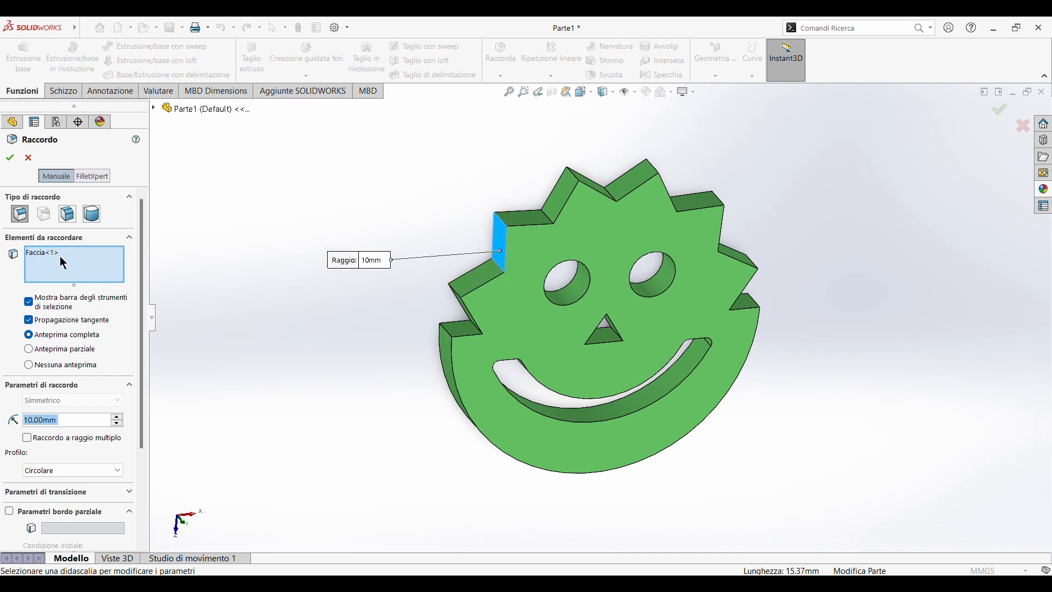
{"action": "key", "text": "Delete"}
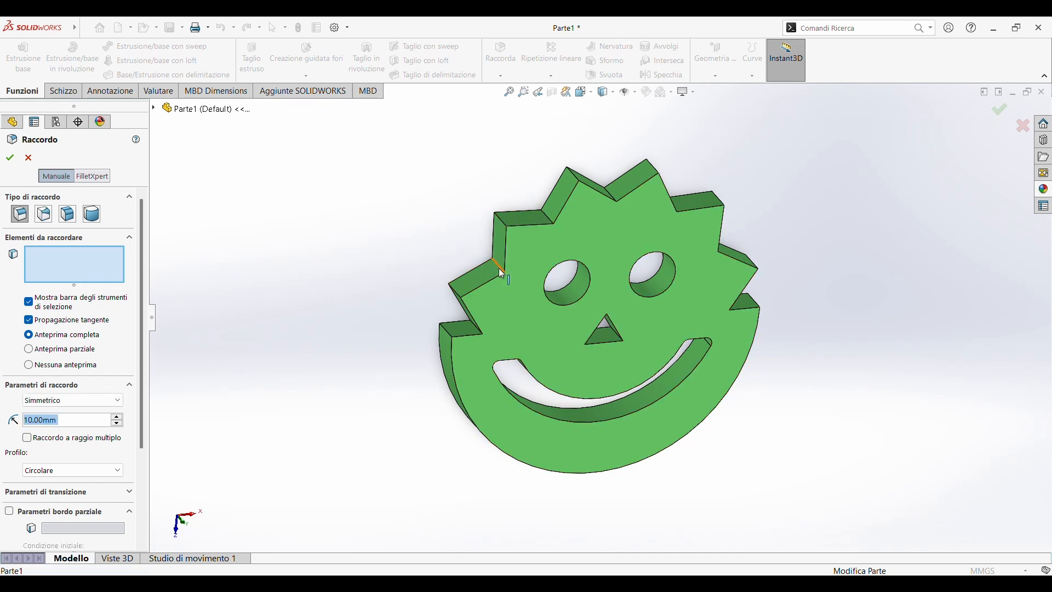
{"action": "left_click", "coordinate": [499, 268]}
{"action": "left_click", "coordinate": [454, 291]}
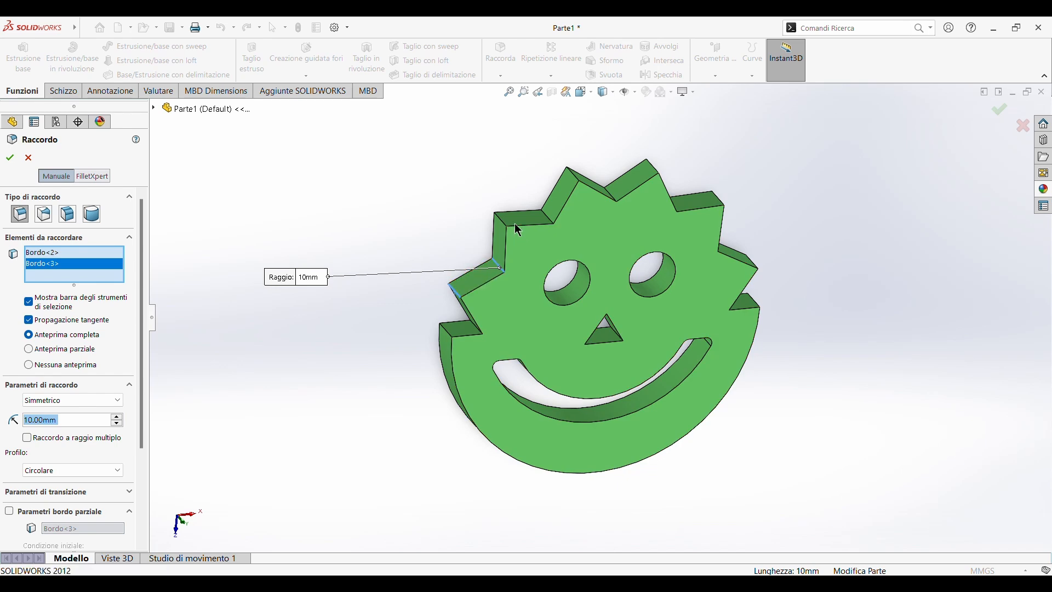
{"action": "left_click", "coordinate": [499, 224]}
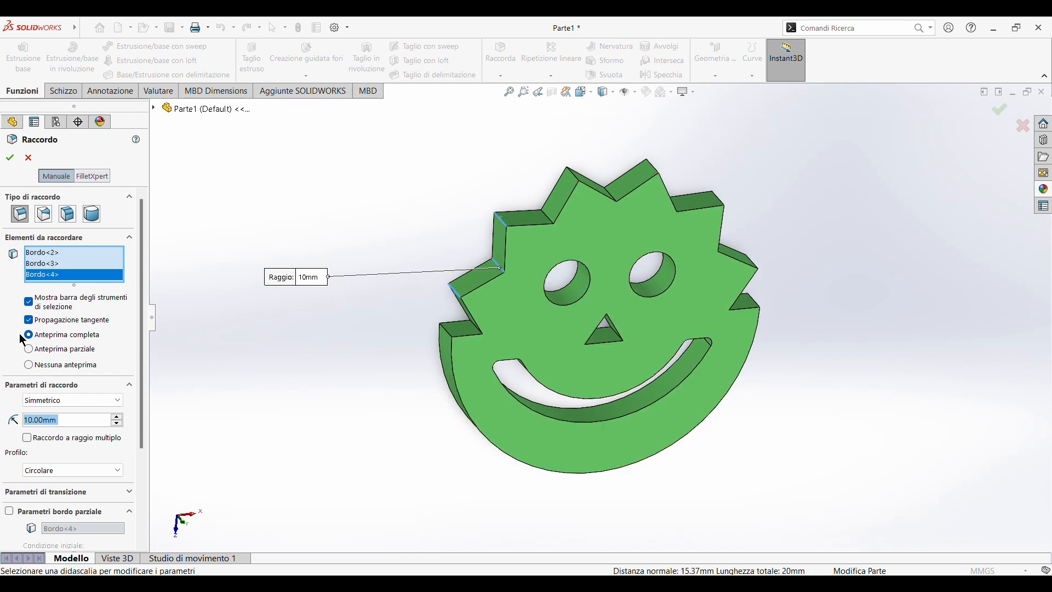
{"action": "type", "text": "5"}
{"action": "key", "text": "Return"}
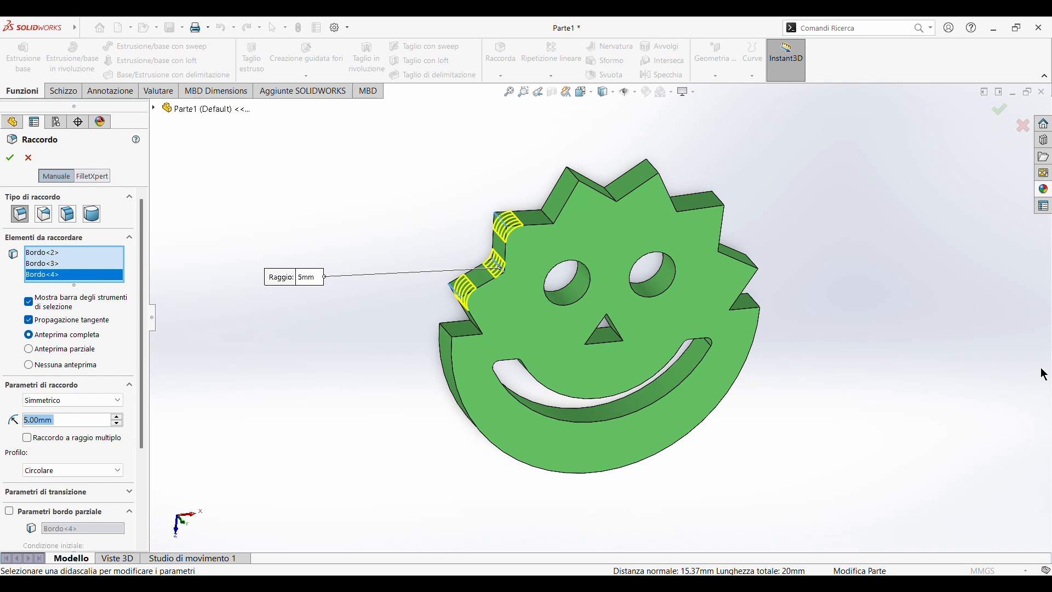
Add the next four through-thickness zigzag edges to the 5 mm fillet, from the second valley through the two uppermost tips and their valley
{"action": "left_click", "coordinate": [545, 216]}
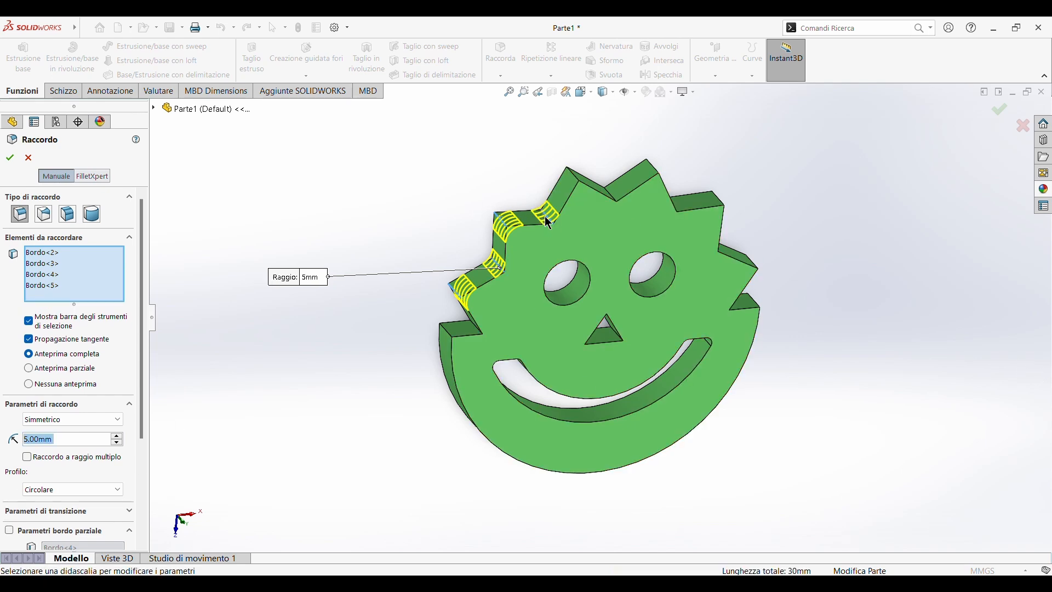
{"action": "left_click", "coordinate": [573, 175]}
{"action": "left_click", "coordinate": [657, 176]}
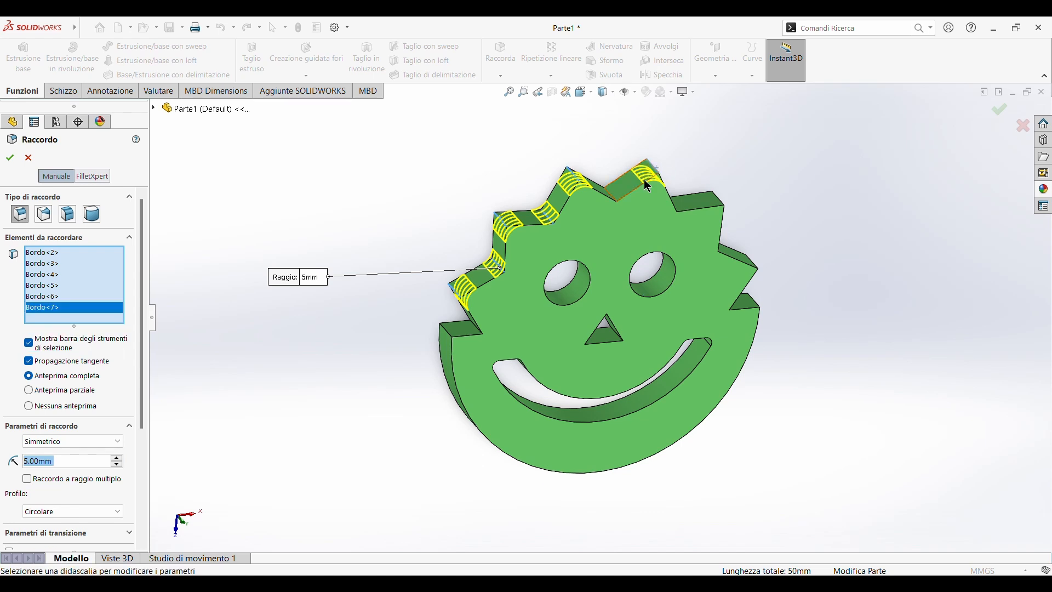
{"action": "left_click", "coordinate": [613, 200]}
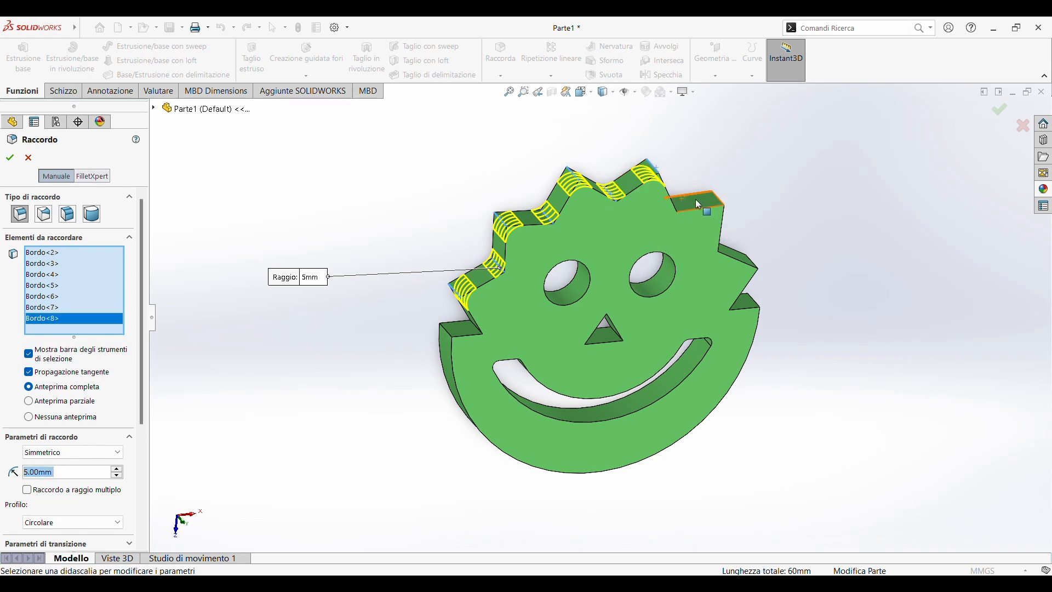
Add the next two valley edges and two tip edges on the zigzag's right side to the 5 mm fillet
{"action": "middle_click_drag", "start_coordinate": [717, 206], "coordinate": [628, 237]}
{"action": "left_click", "coordinate": [635, 235]}
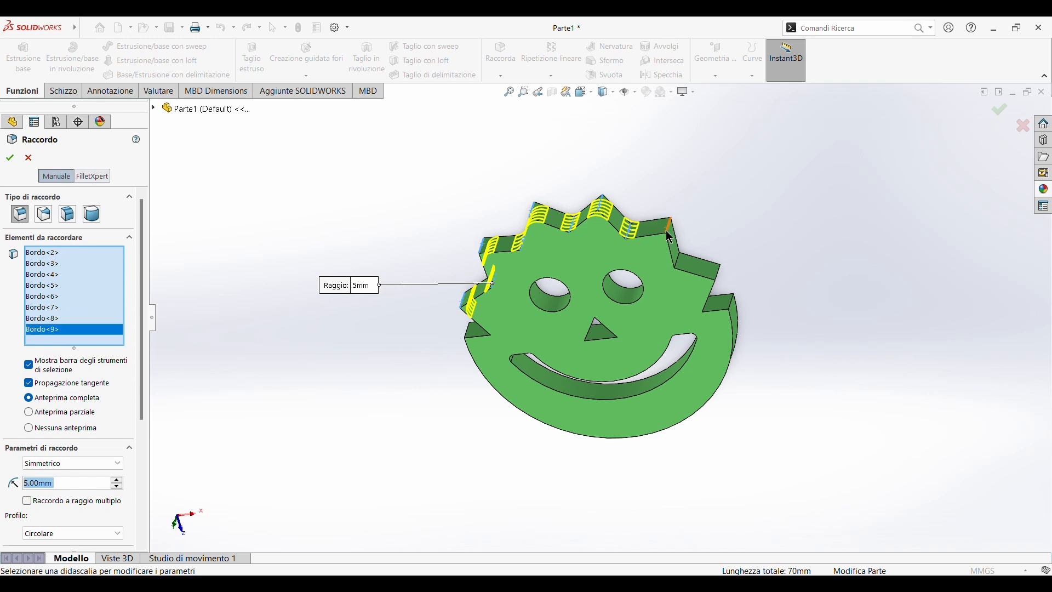
{"action": "left_click", "coordinate": [668, 226]}
{"action": "left_click", "coordinate": [682, 266]}
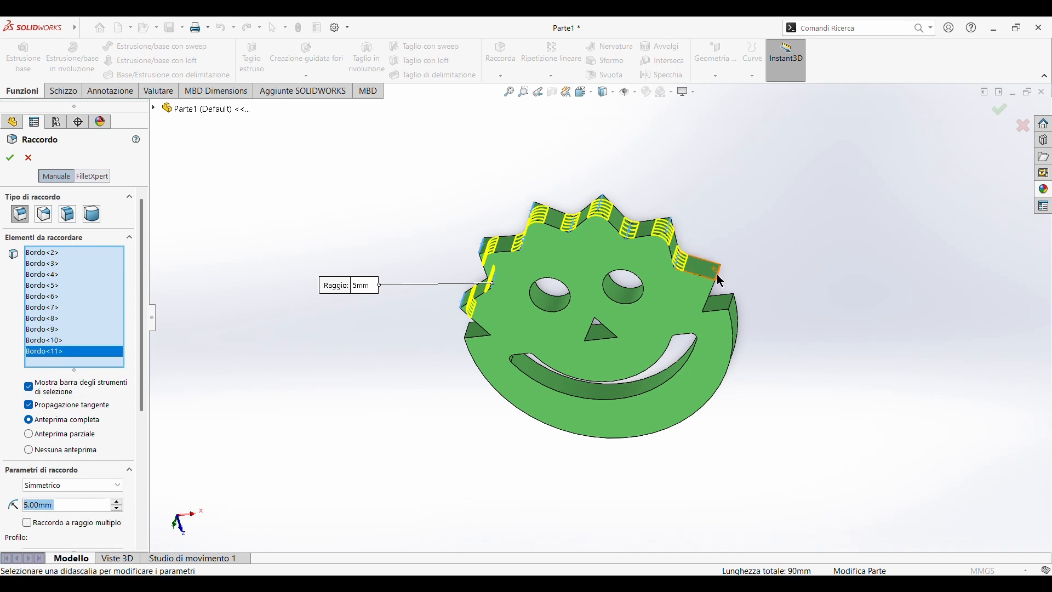
{"action": "left_click", "coordinate": [721, 281]}
Add the zigzag's right-end valley edge to the fillet and remove the extra edge picked after it
{"action": "middle_click_drag", "start_coordinate": [721, 281], "coordinate": [666, 302]}
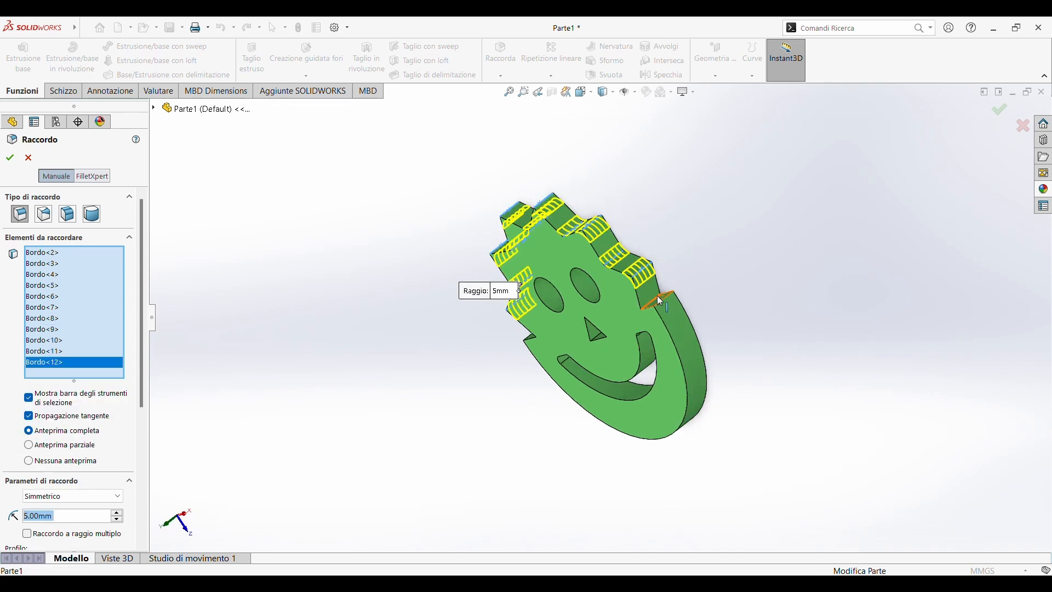
{"action": "left_click", "coordinate": [662, 302]}
{"action": "left_click", "coordinate": [670, 310]}
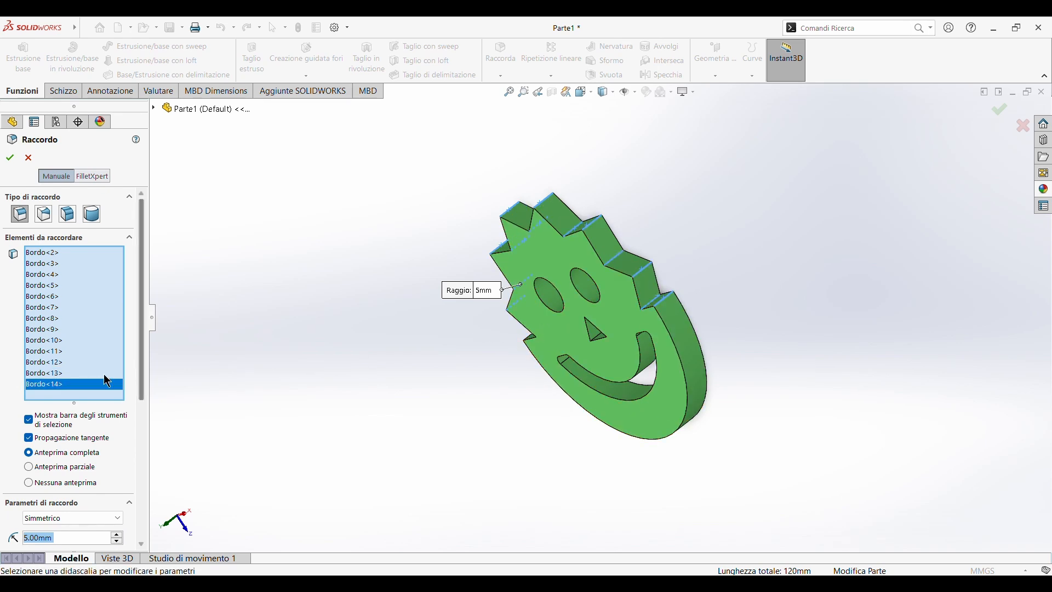
{"action": "left_click", "coordinate": [47, 388]}
{"action": "key", "text": "Delete"}
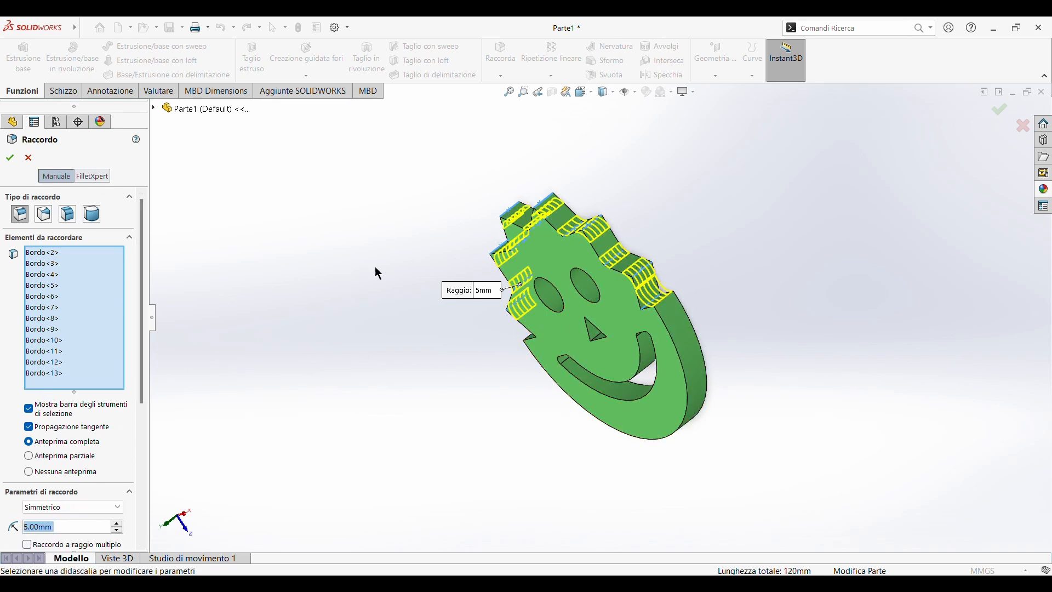
Add the face at the zigzag's left-end notch, reselect the right-end valley edge, and apply the 5 mm fillet
{"action": "middle_click_drag", "start_coordinate": [376, 273], "coordinate": [572, 317]}
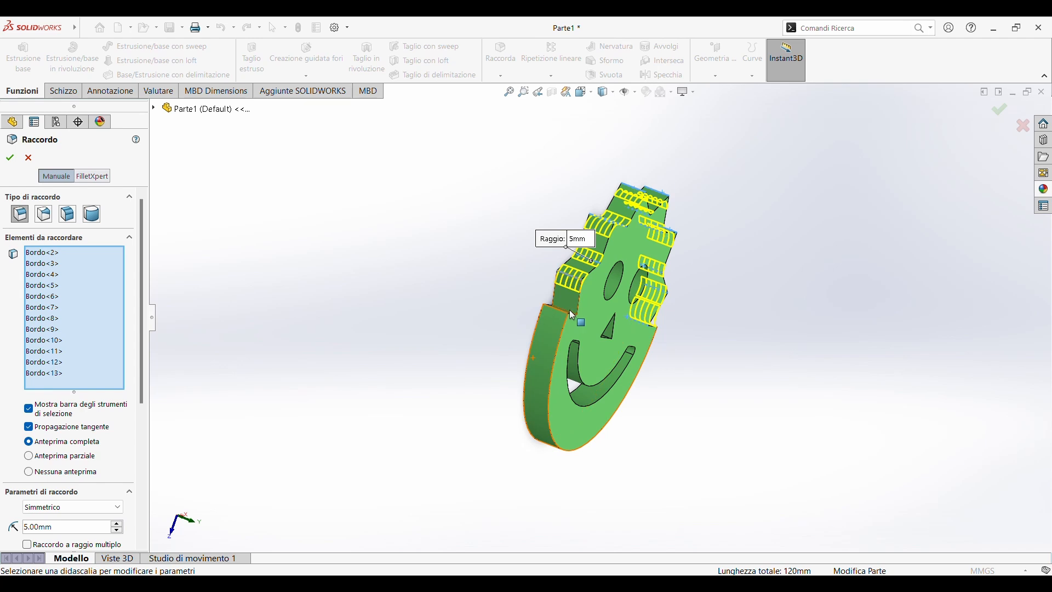
{"action": "left_click", "coordinate": [572, 315]}
{"action": "middle_click_drag", "start_coordinate": [694, 324], "coordinate": [665, 330]}
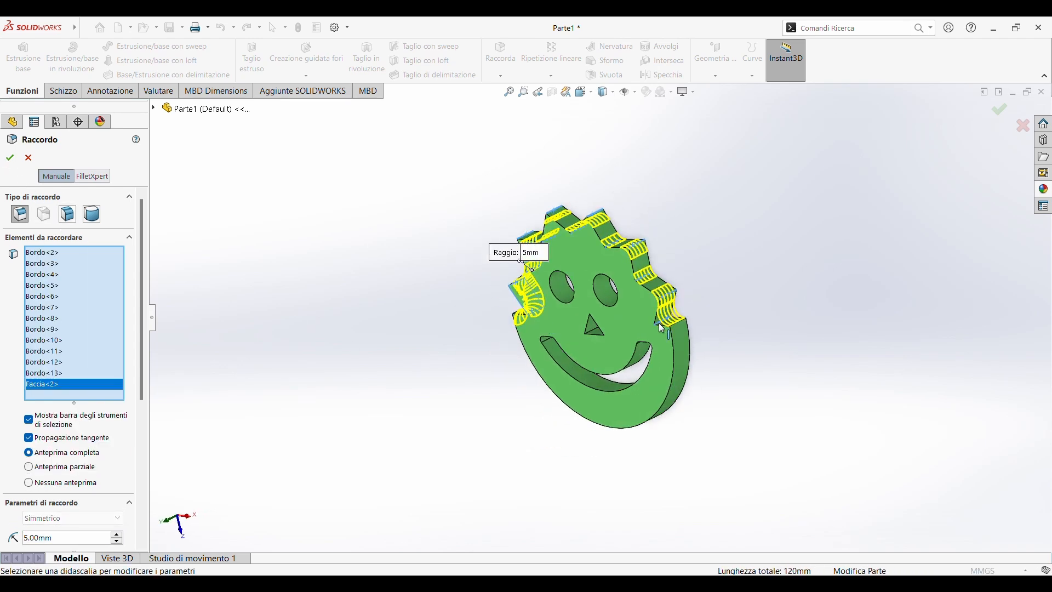
{"action": "left_click", "coordinate": [662, 329]}
{"action": "left_click", "coordinate": [662, 328]}
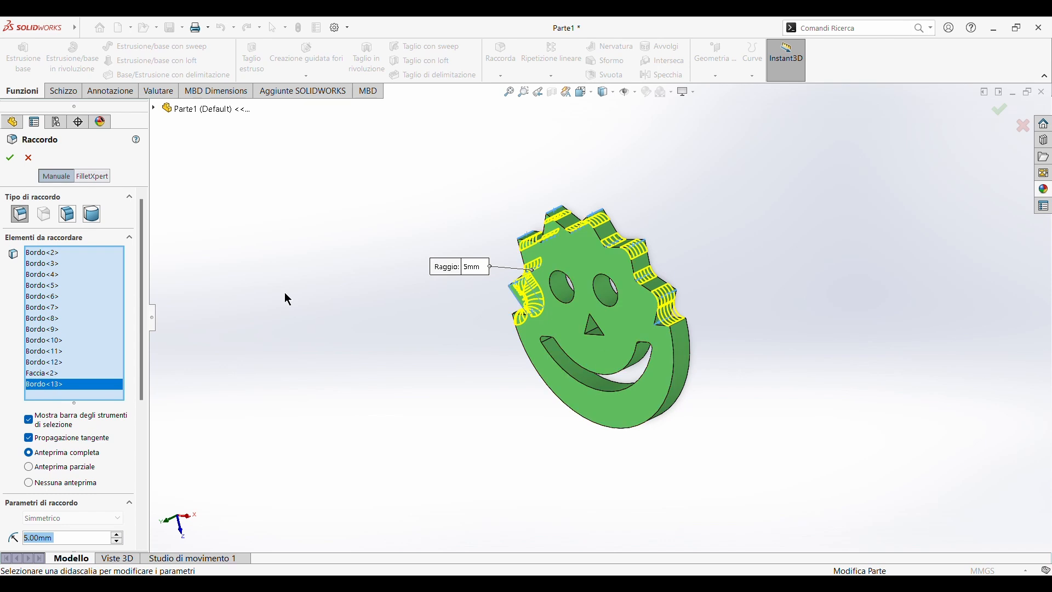
{"action": "left_click", "coordinate": [10, 158]}
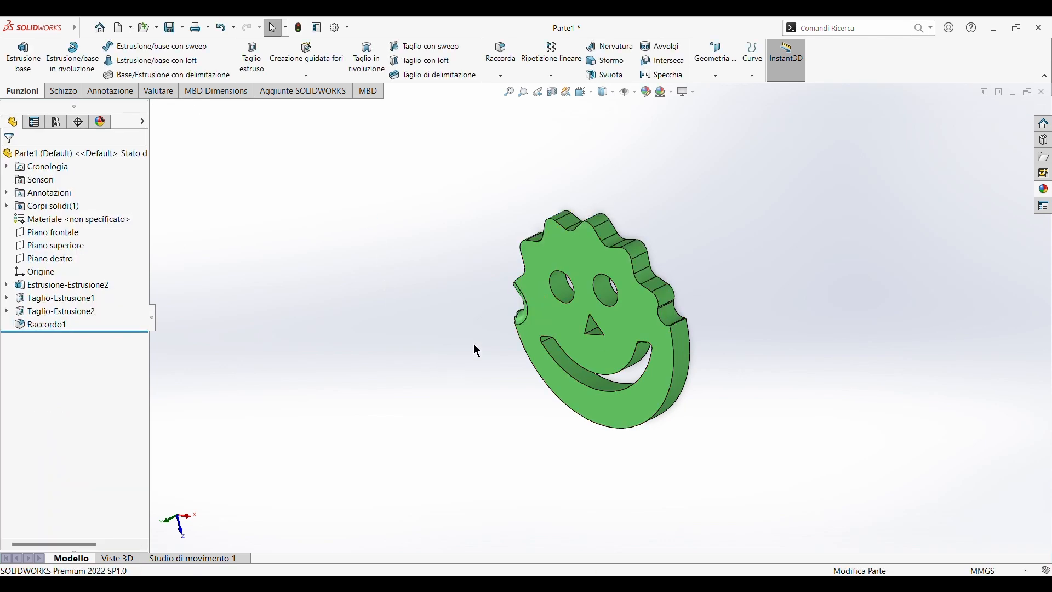
Undo the 5 mm fillet and restore it
{"action": "middle_click_drag", "start_coordinate": [477, 350], "coordinate": [477, 148]}
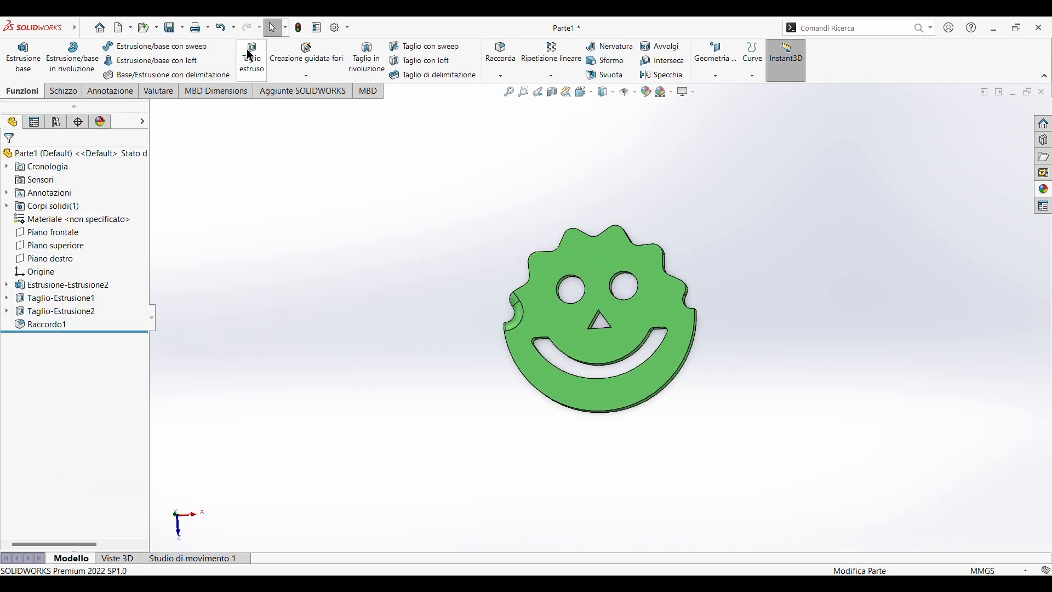
{"action": "left_click", "coordinate": [221, 27]}
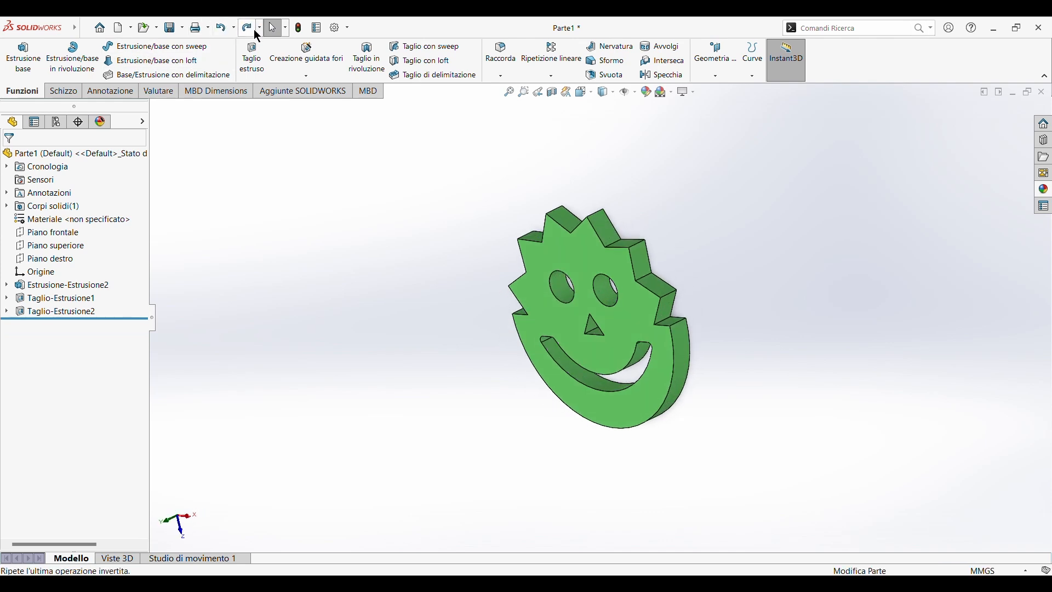
{"action": "left_click", "coordinate": [248, 27]}
Edit the fillet and remove the right-end valley edge and the left-notch face loop from its selection
{"action": "left_click", "coordinate": [28, 324]}
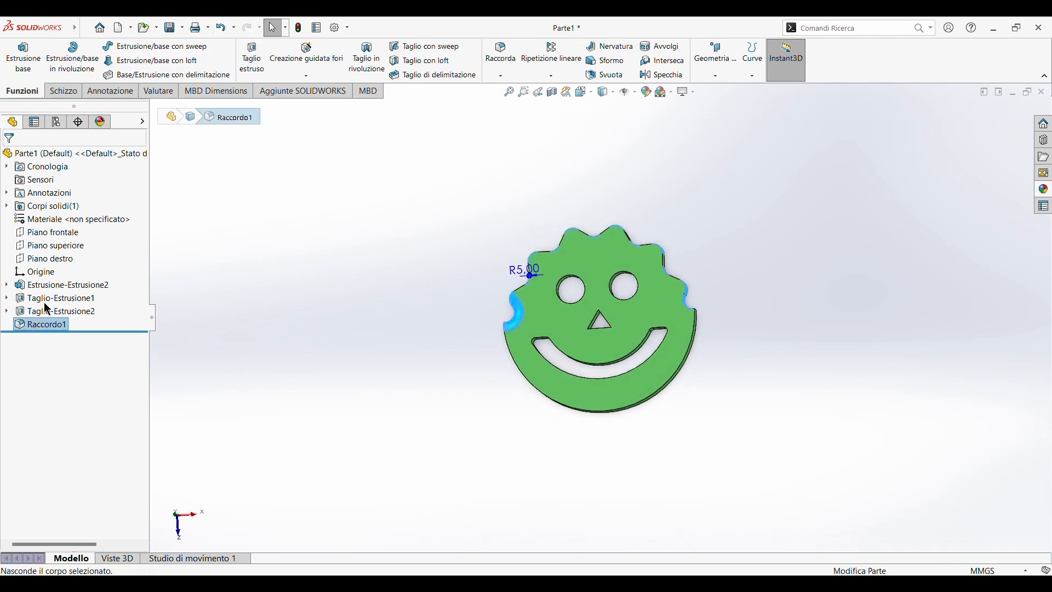
{"action": "left_click", "coordinate": [44, 296]}
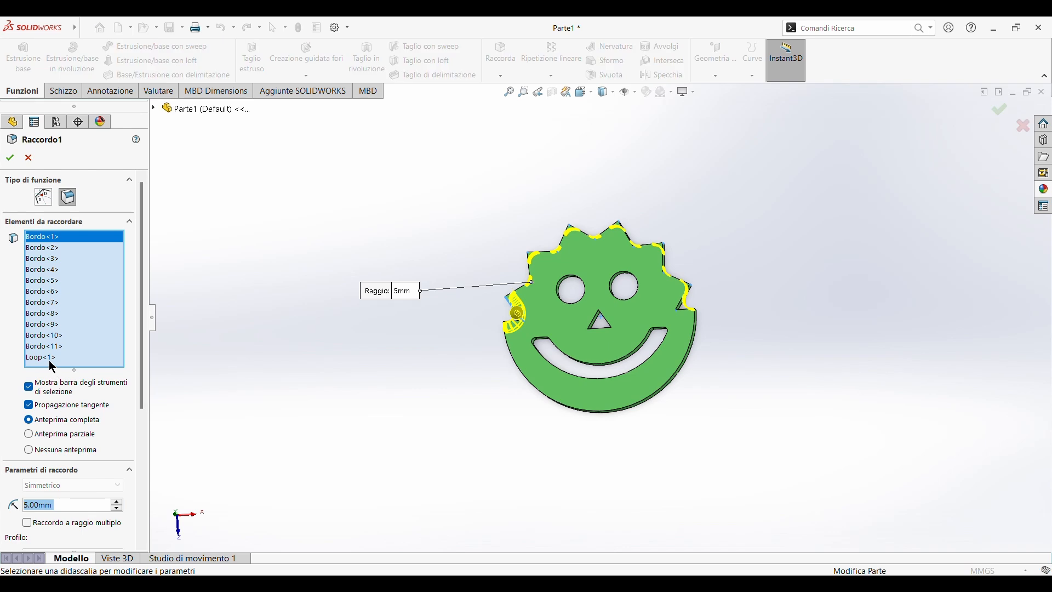
{"action": "left_click", "coordinate": [45, 348]}
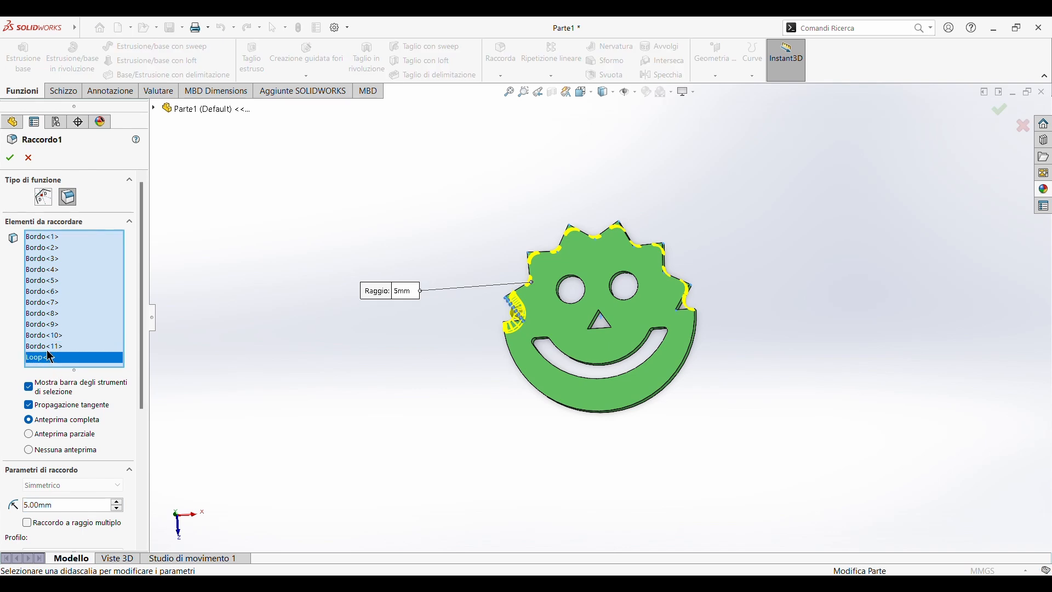
{"action": "key", "text": "Delete"}
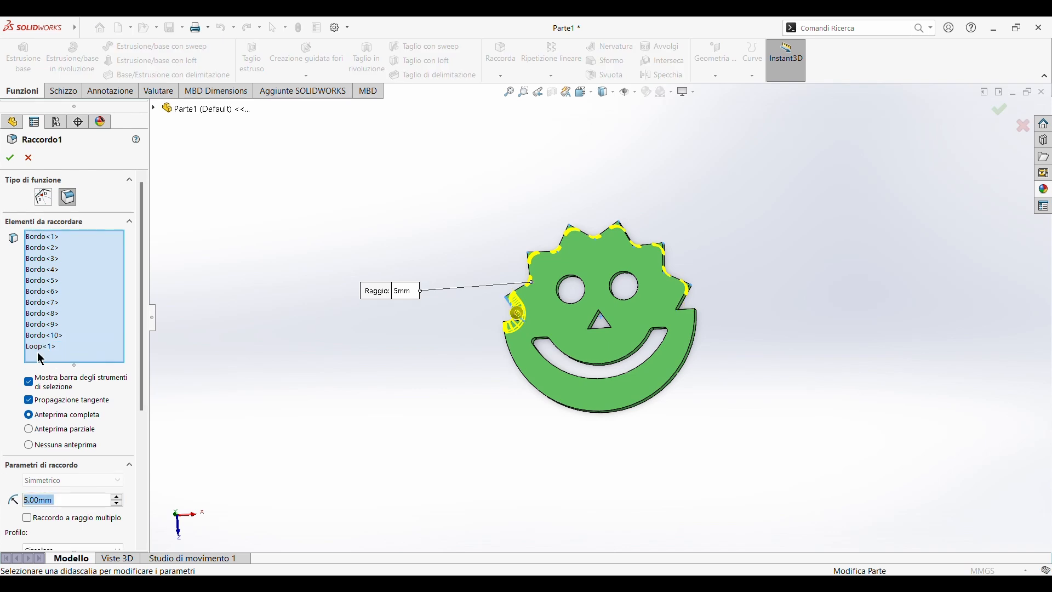
{"action": "key", "text": "Delete"}
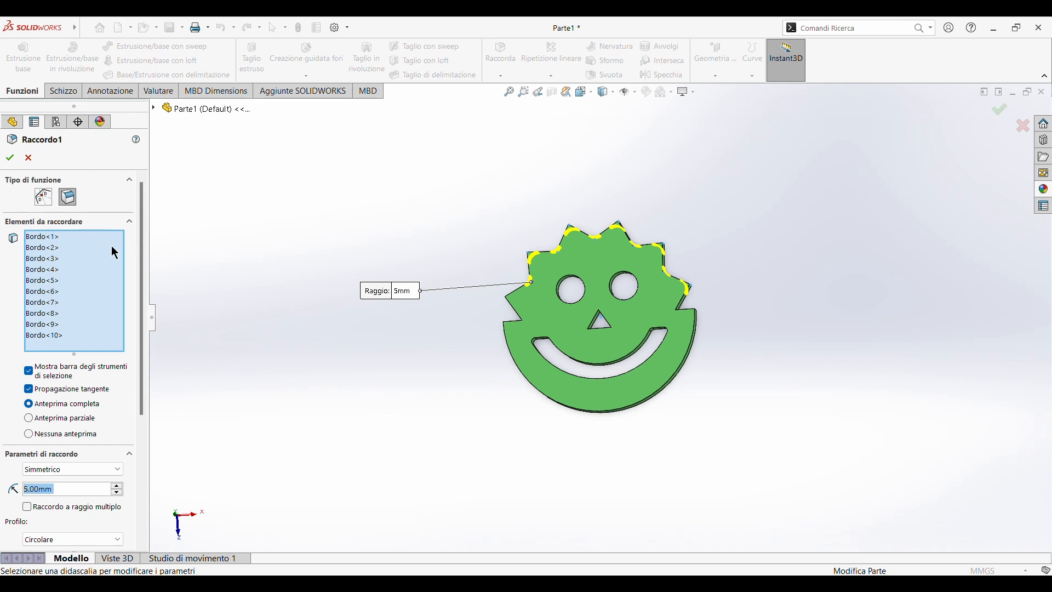
Add the leftmost tip edge and the rear edge of the disc's outer arc to the fillet, and apply it at 5 mm
{"action": "middle_click_drag", "start_coordinate": [471, 307], "coordinate": [496, 314]}
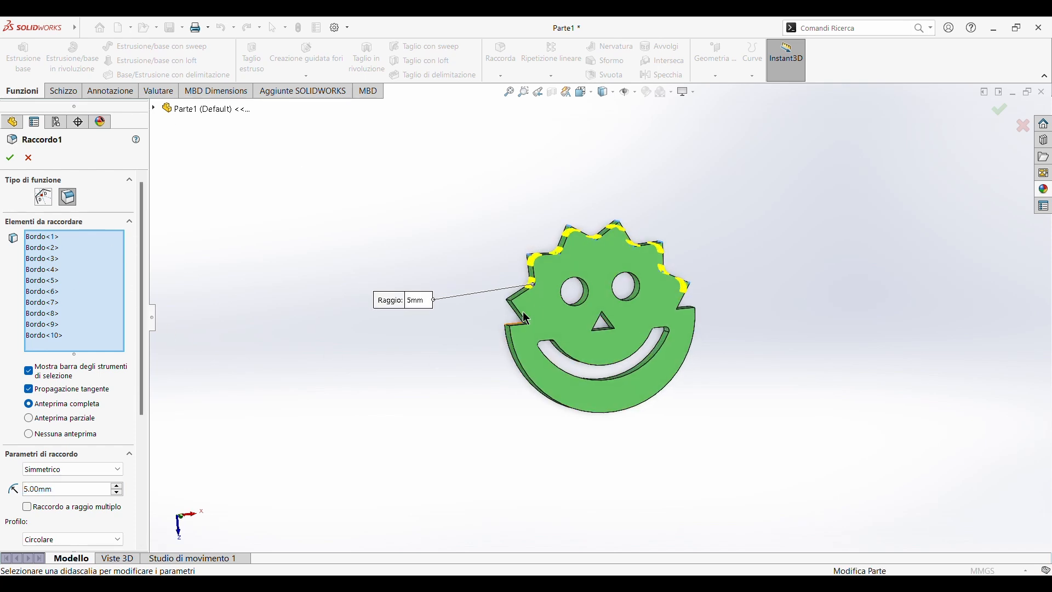
{"action": "left_click", "coordinate": [512, 306]}
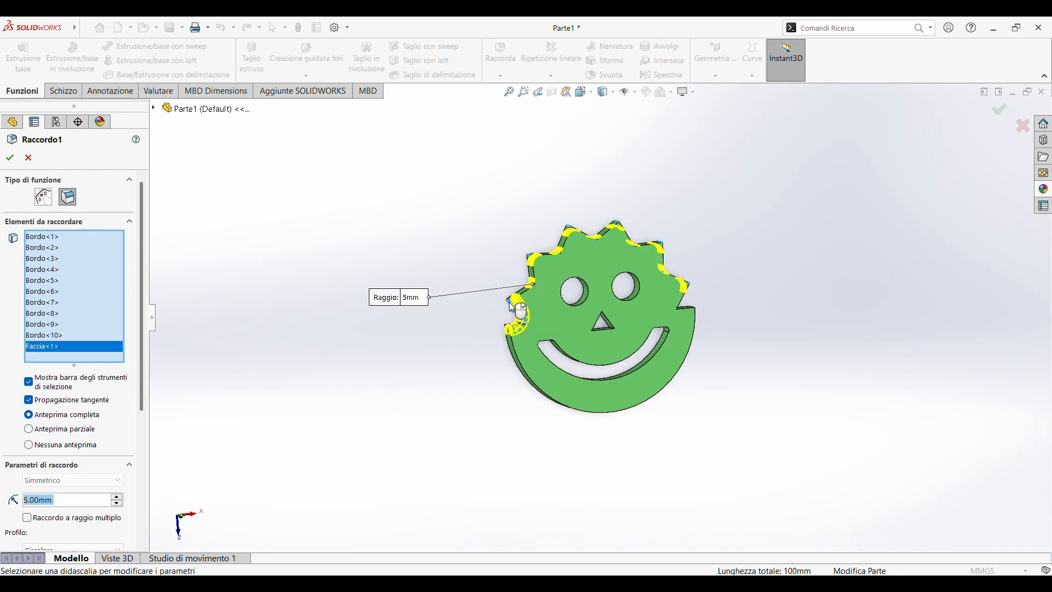
{"action": "left_click", "coordinate": [512, 309]}
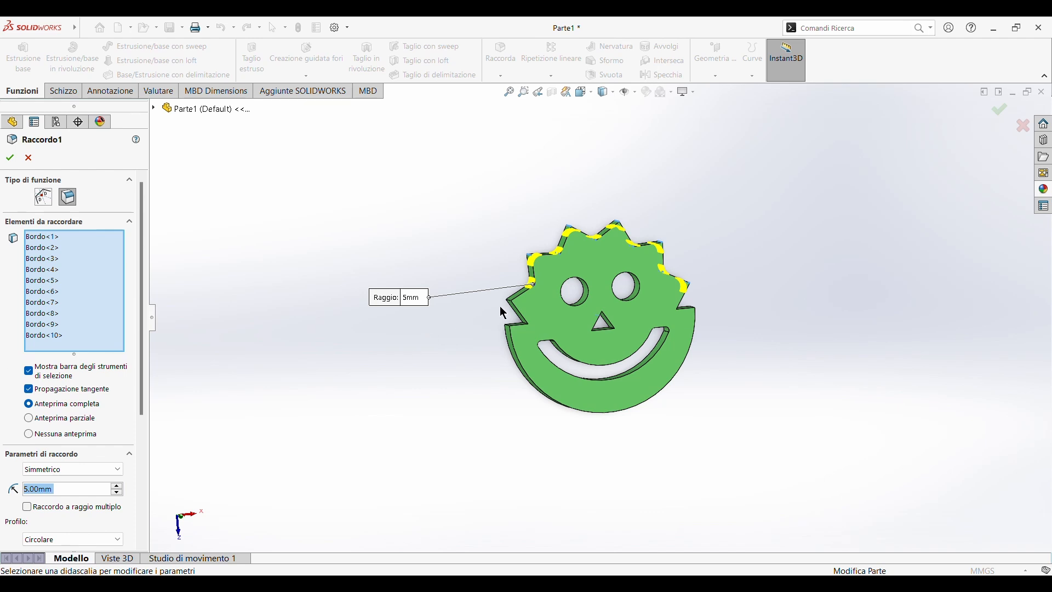
{"action": "left_click", "coordinate": [510, 306]}
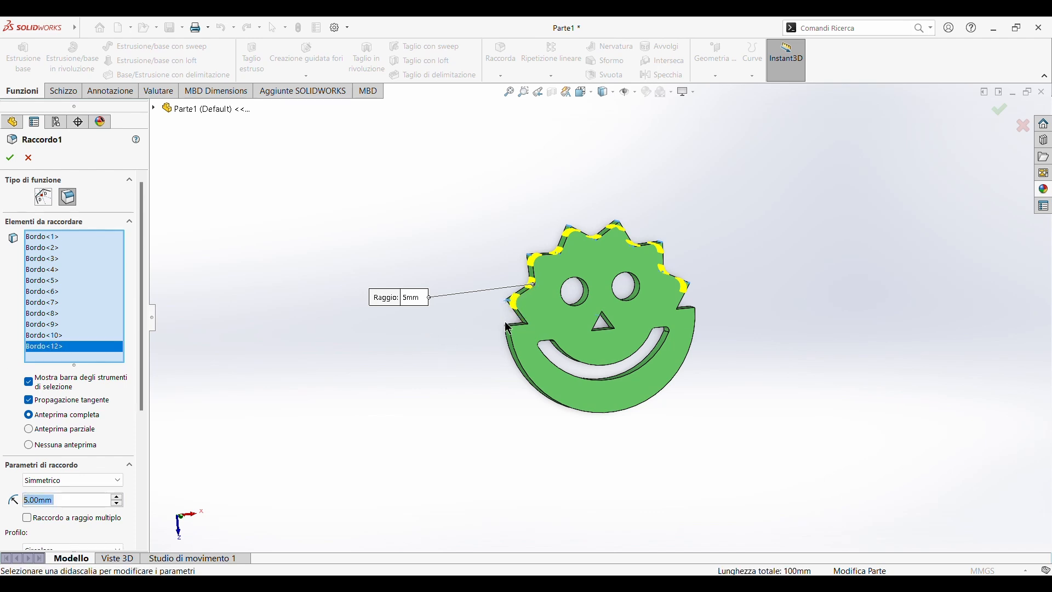
{"action": "left_click", "coordinate": [510, 336]}
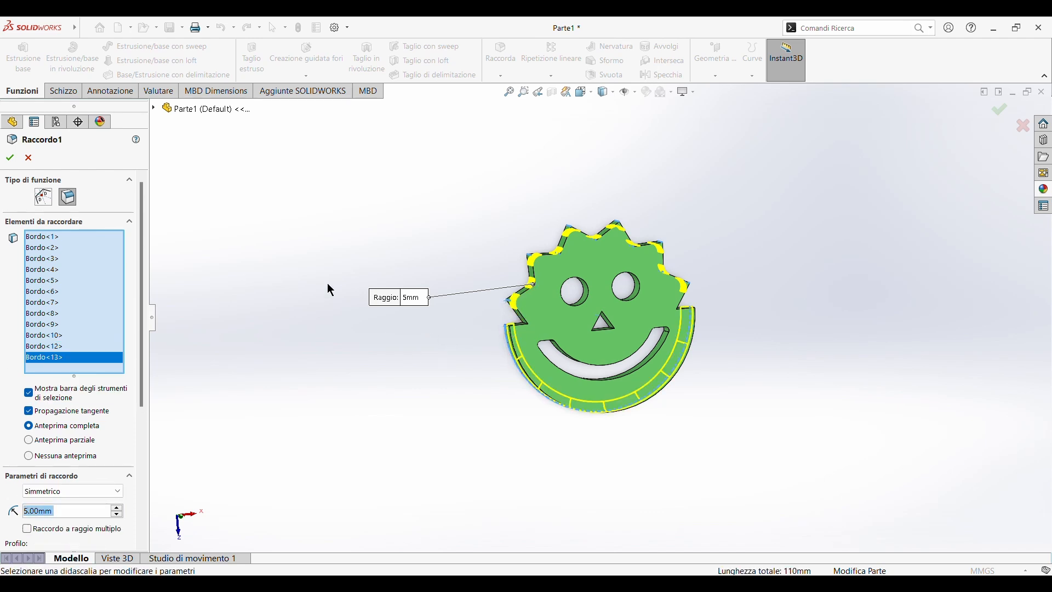
{"action": "left_click", "coordinate": [11, 159]}
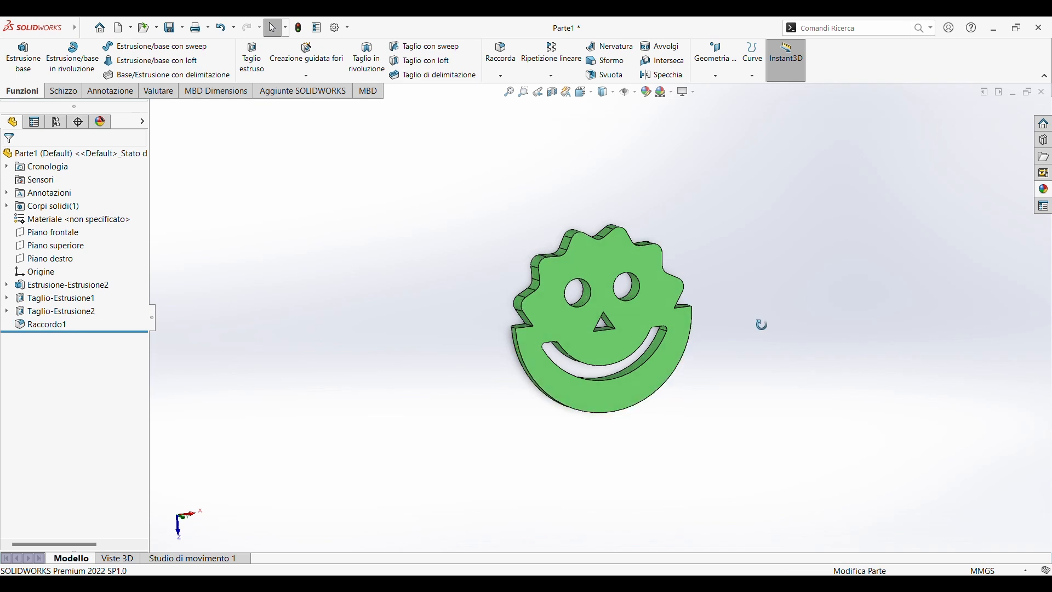
{"action": "middle_click_drag", "start_coordinate": [720, 307], "coordinate": [754, 340]}
{"action": "scroll", "coordinate": [637, 333], "scroll_direction": "down", "scroll_amount": 4}
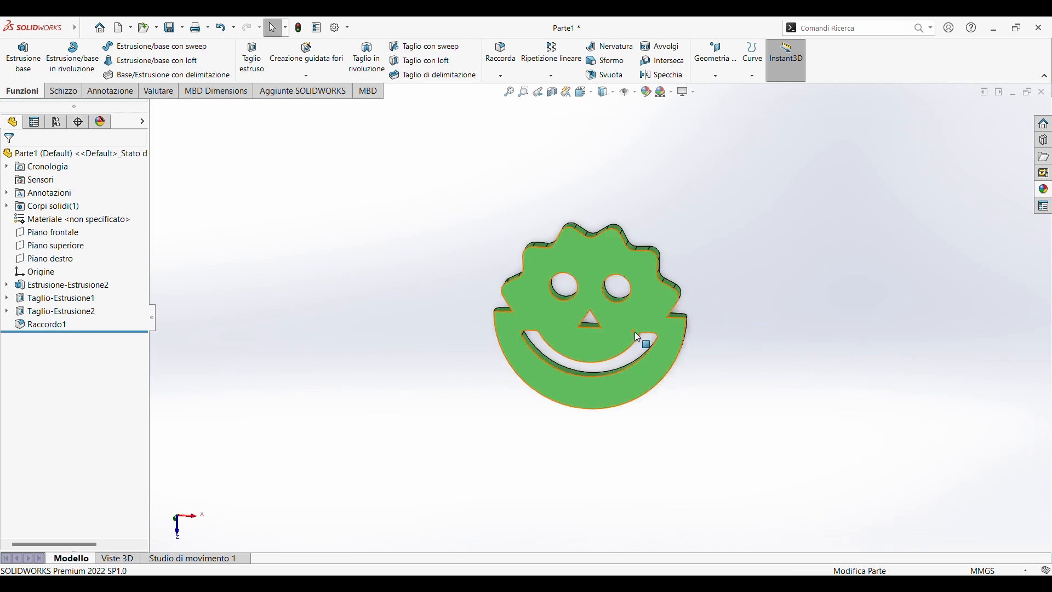
{"action": "middle_click_drag", "start_coordinate": [636, 334], "coordinate": [195, 412]}
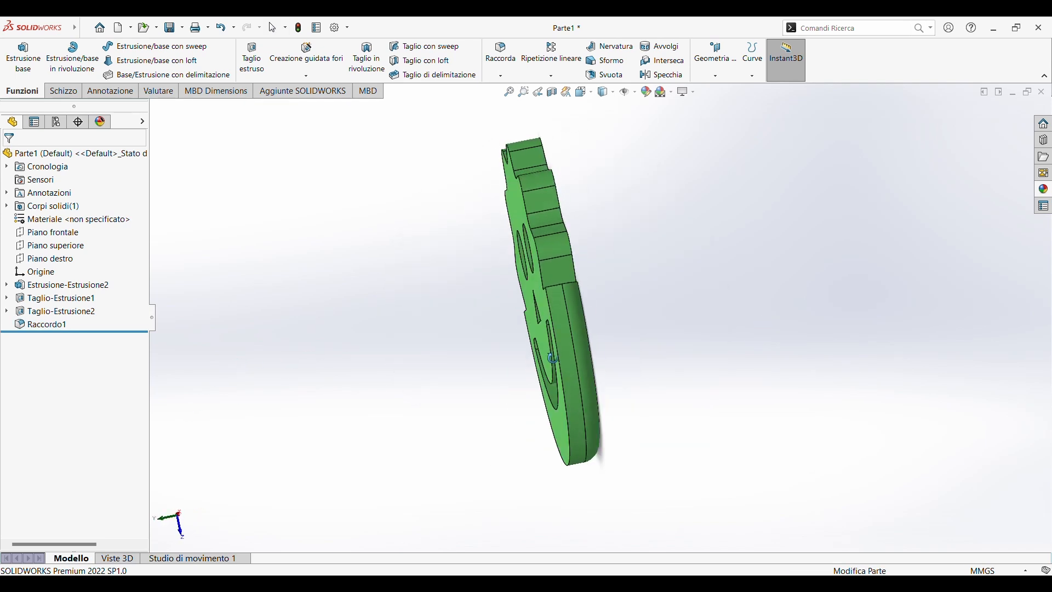